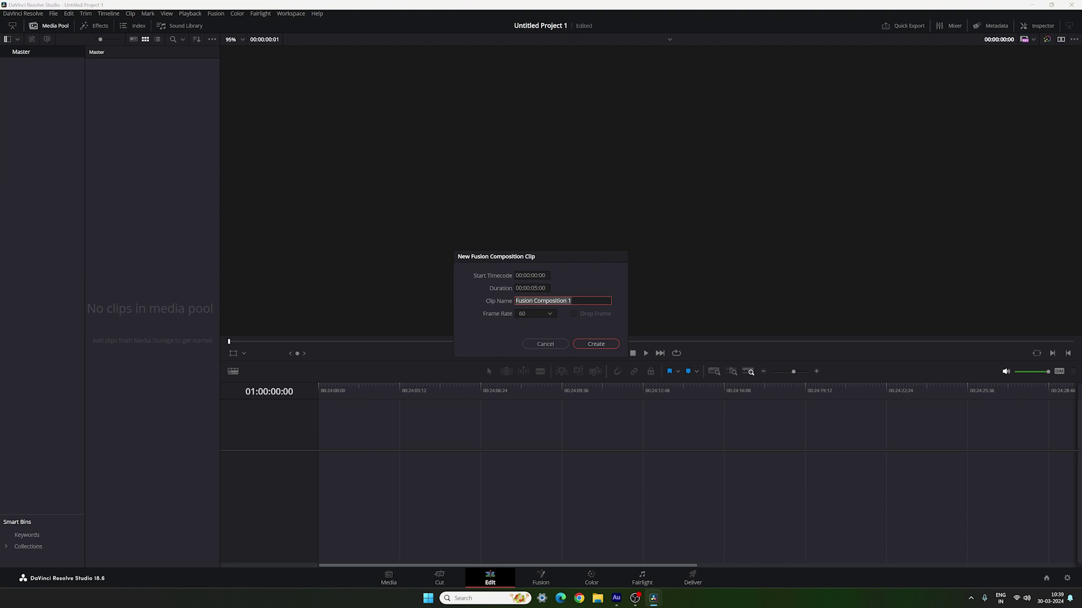
- Create the Fusion composition clip named "Slide 01" and place it at the start of a new timeline
type("Slide 01")
left_click(594, 344)
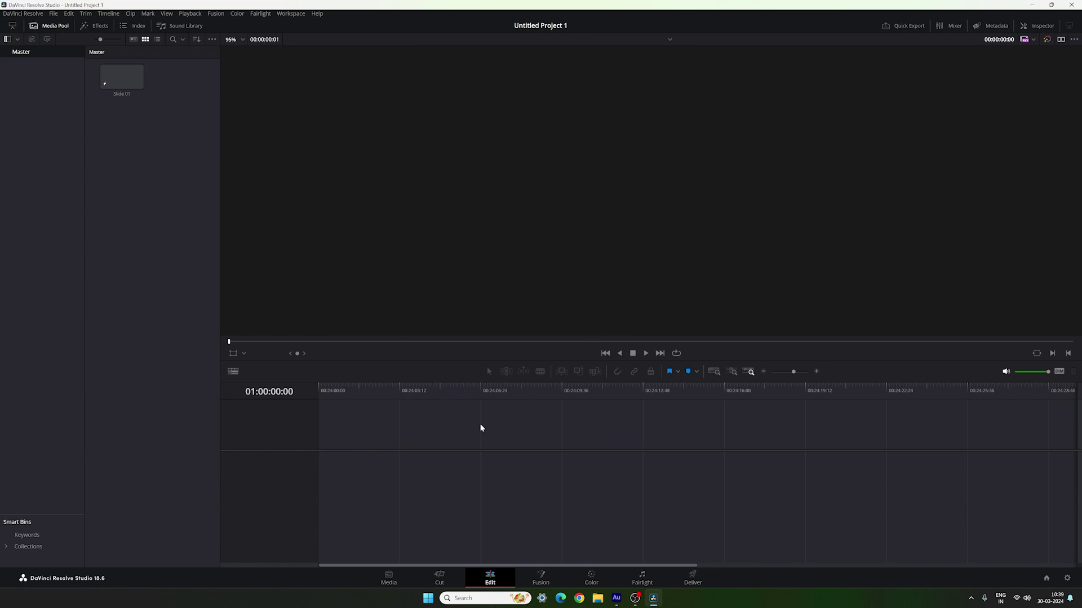
left_click_drag(125, 84, 320, 453)
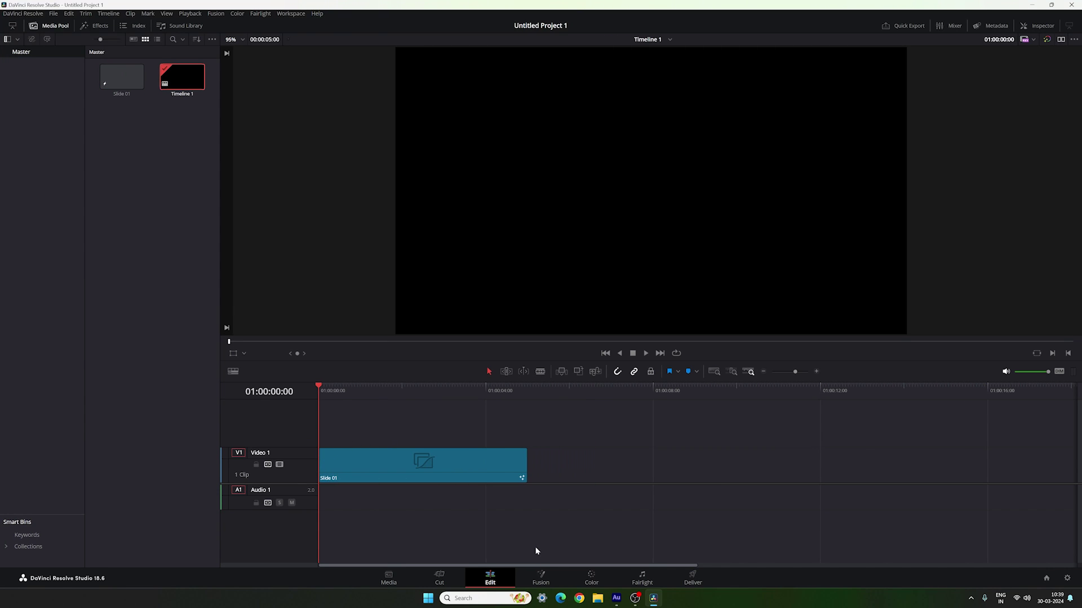
- Open the clip in Fusion and arrange the workspace with one viewer, no media pool, a taller node area and MediaOut1 moved far right
left_click(550, 582)
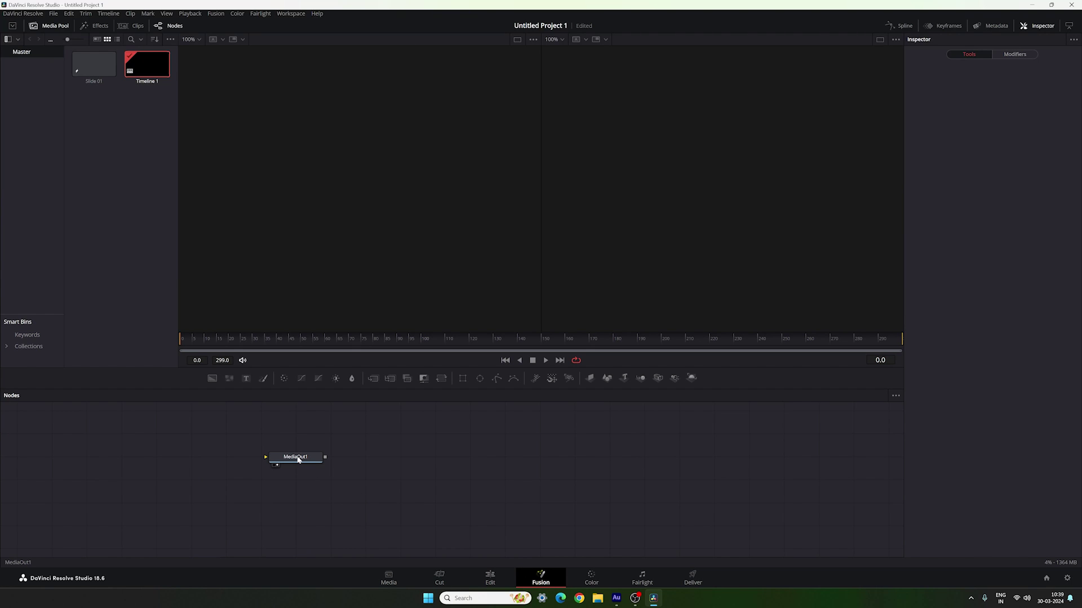
left_click_drag(298, 460, 837, 505)
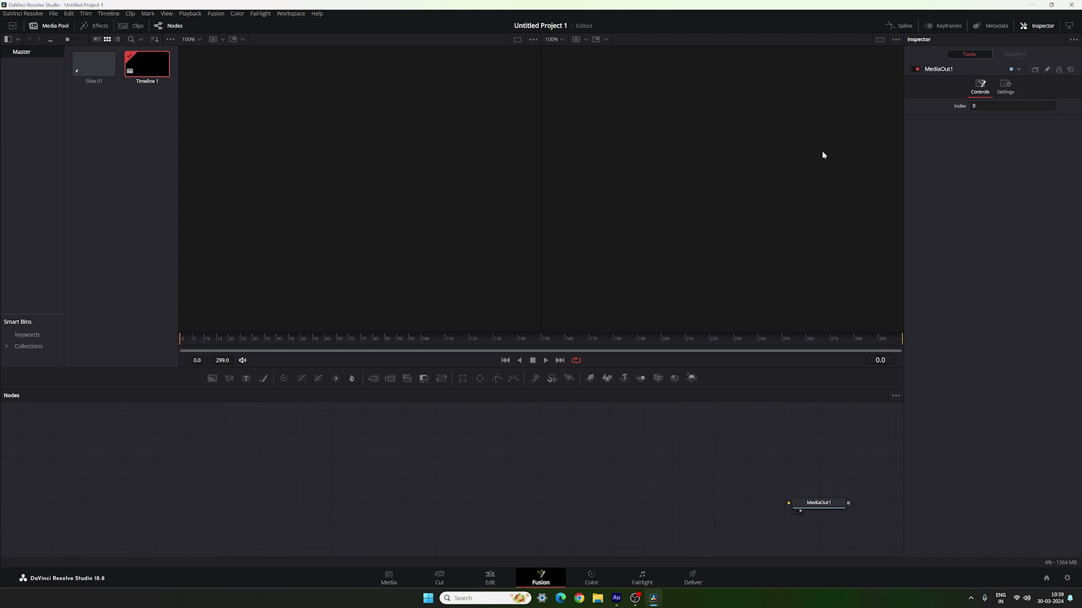
left_click(880, 40)
left_click(54, 26)
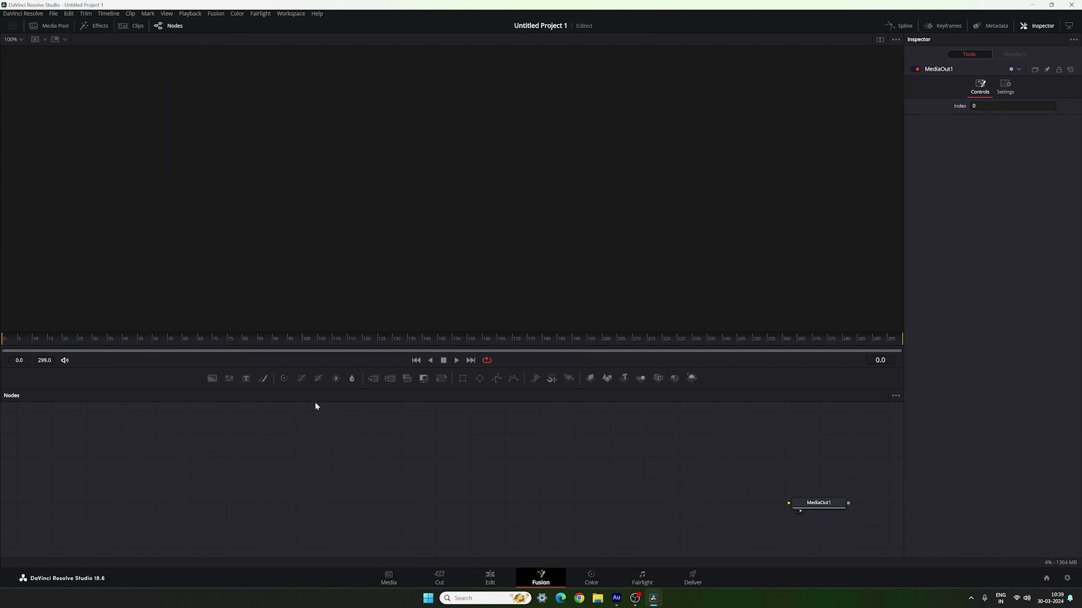
left_click_drag(367, 387, 369, 372)
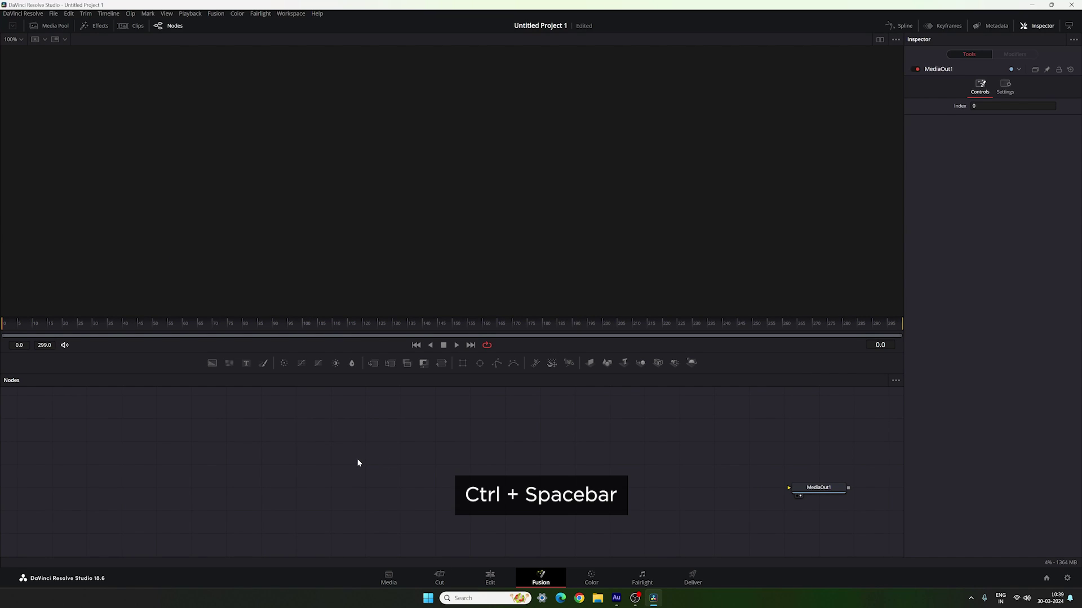
- Add a FastNoise node, place it well to the left of MediaOut1 in the node graph and show it in the viewer
key("ctrl+space")
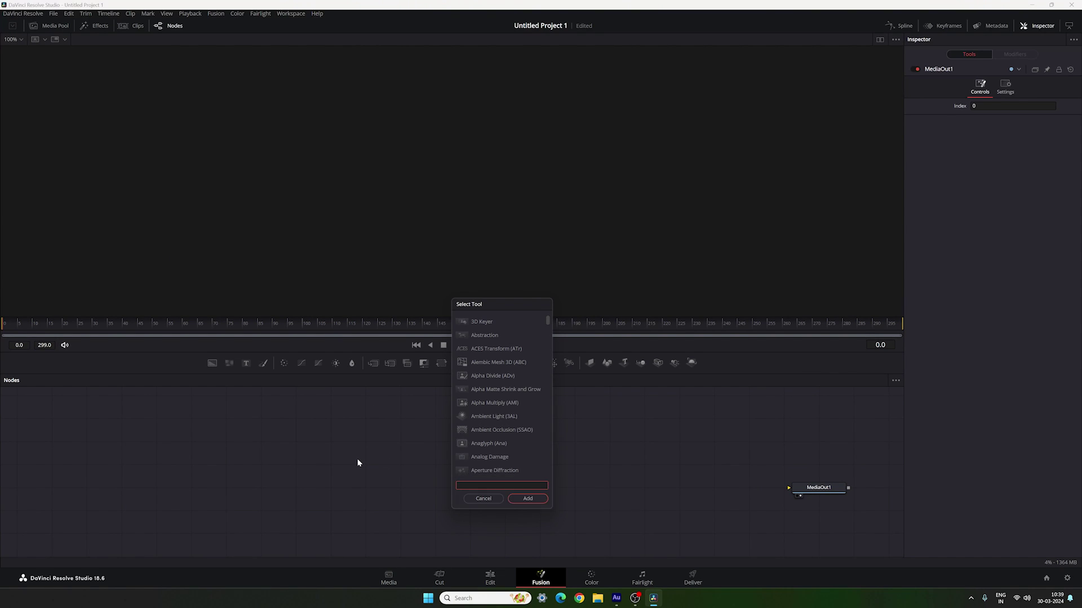
type("fast")
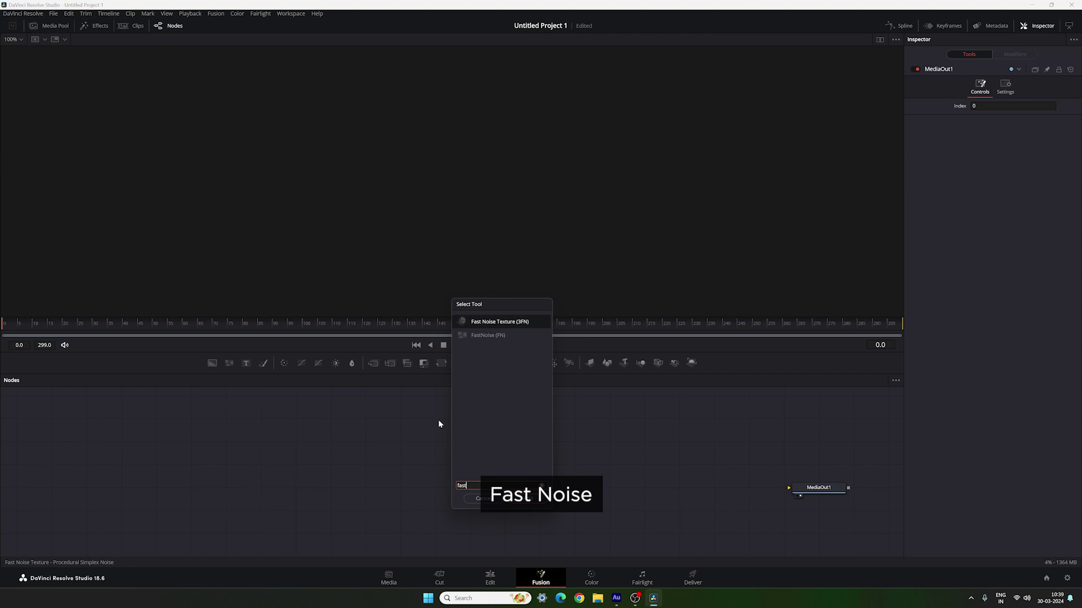
left_click(500, 337)
left_click(532, 499)
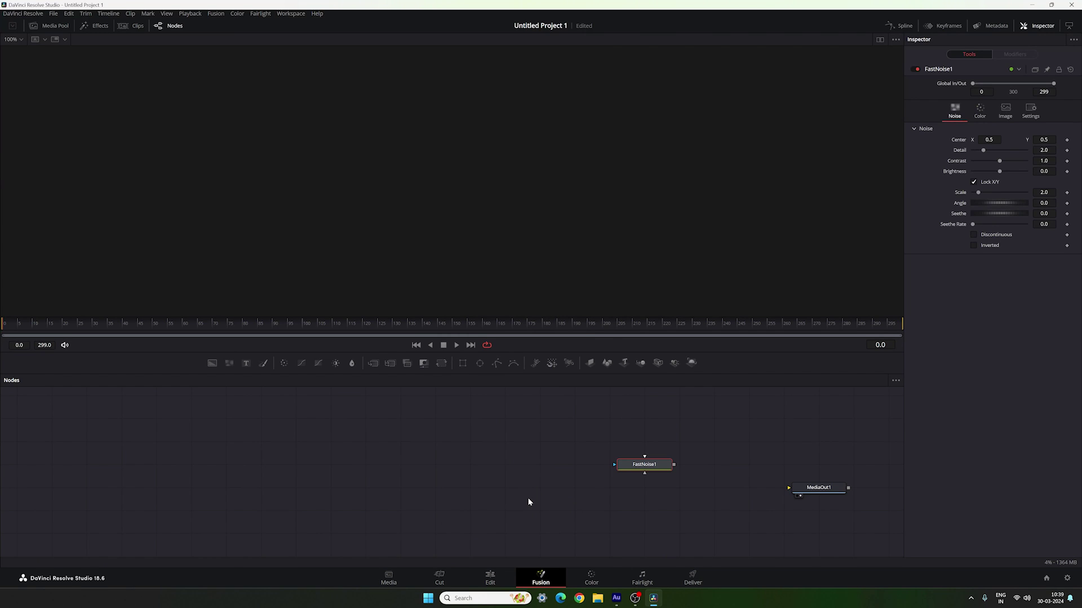
left_click_drag(632, 456, 249, 480)
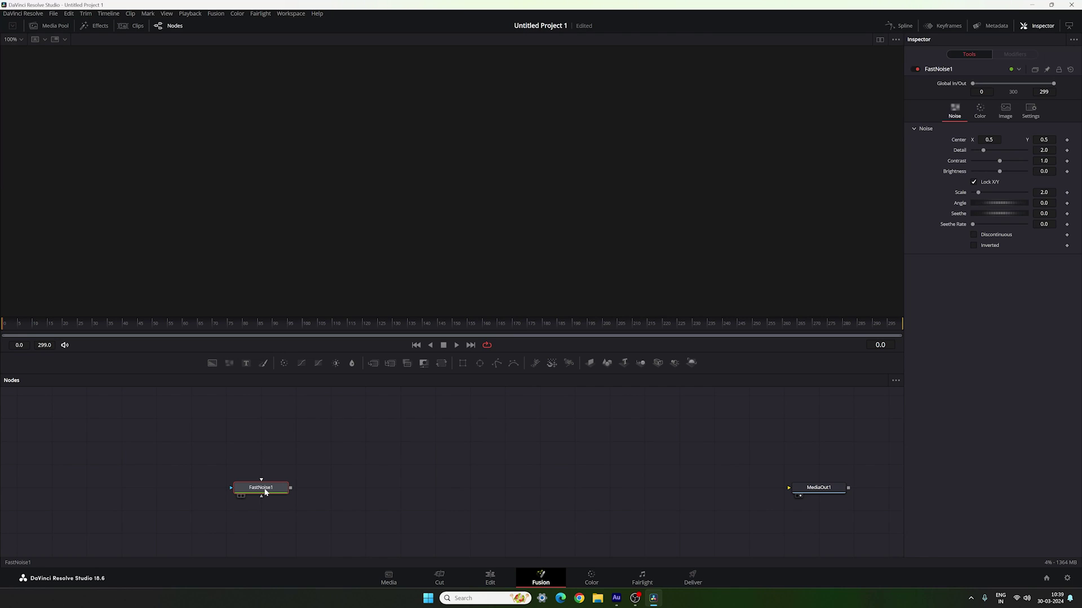
key("1")
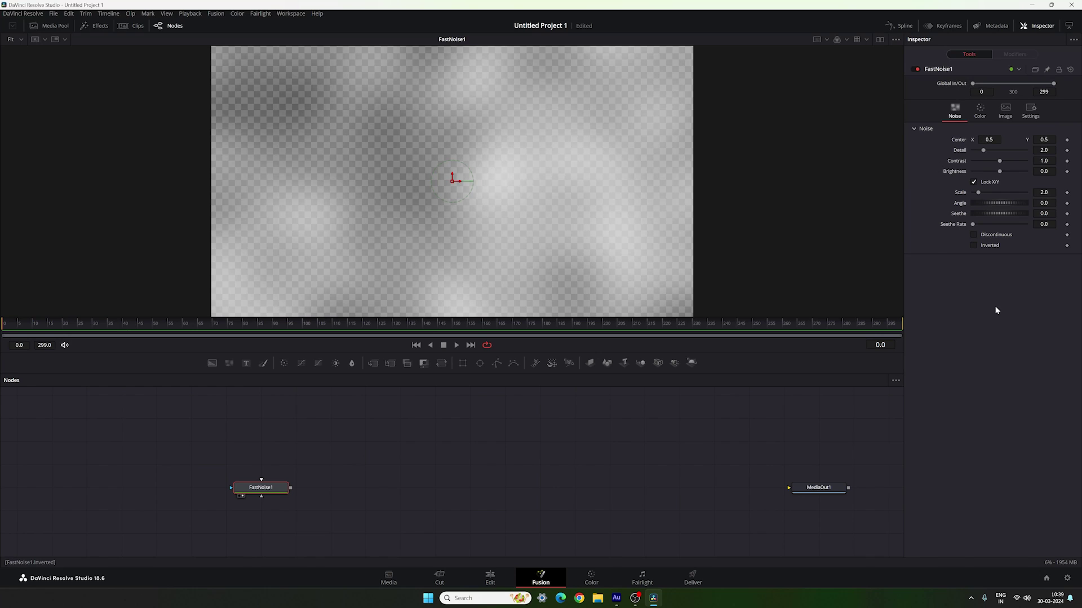
- Set the FastNoise Color 1 alpha to 1.0 and the noise brightness to -0.3
left_click(984, 116)
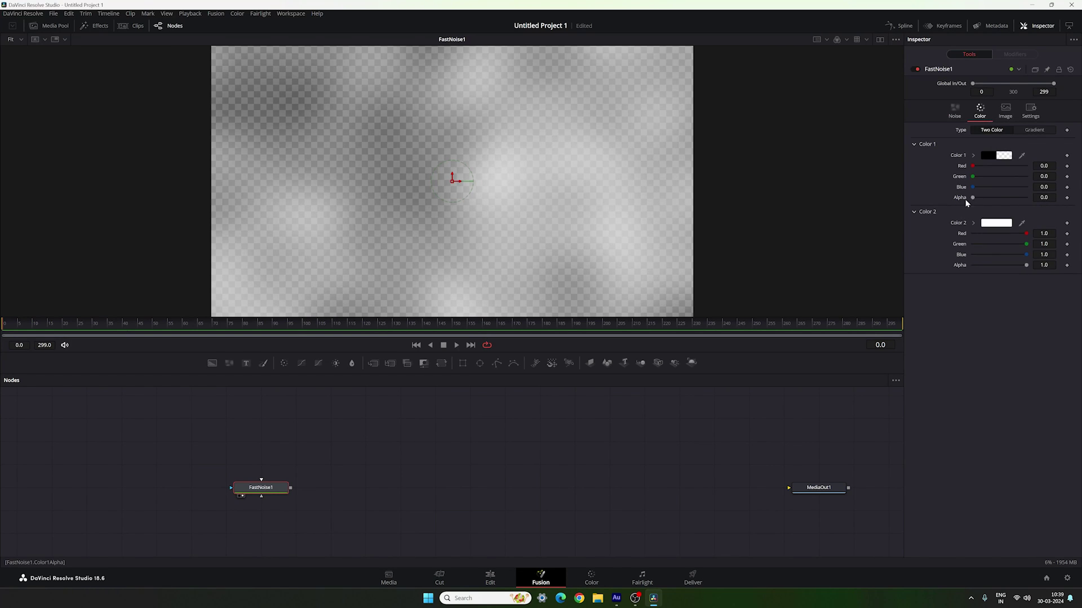
left_click_drag(973, 198, 1029, 203)
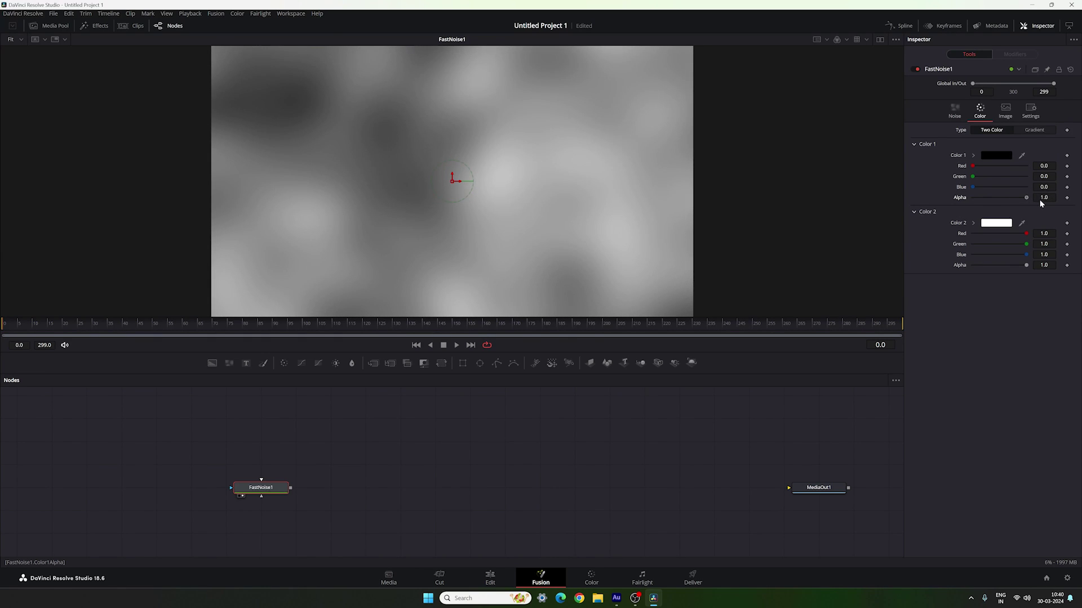
left_click(954, 116)
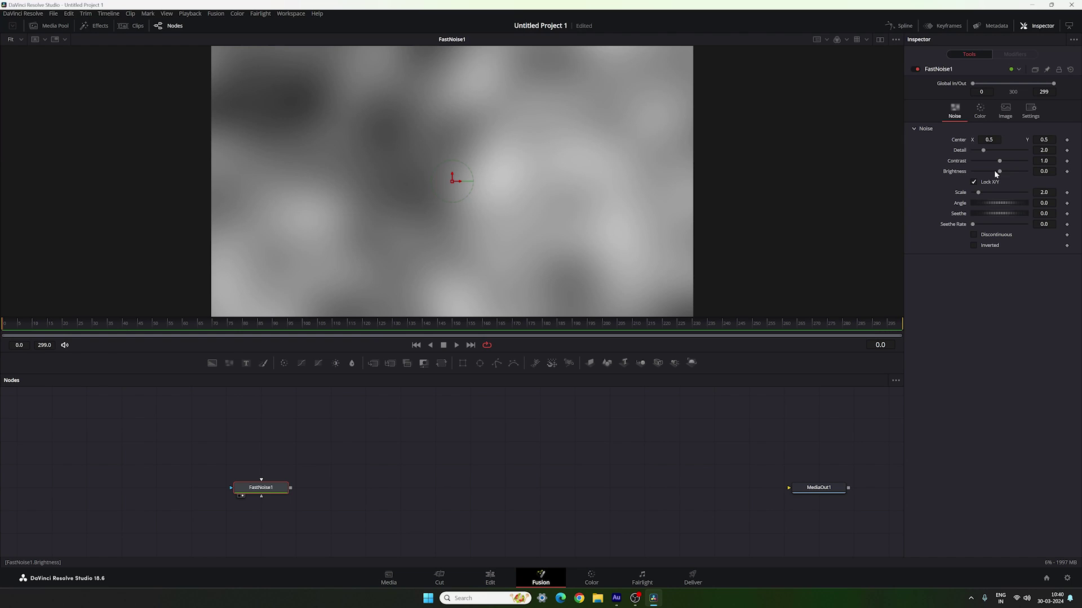
left_click_drag(1000, 174, 992, 174)
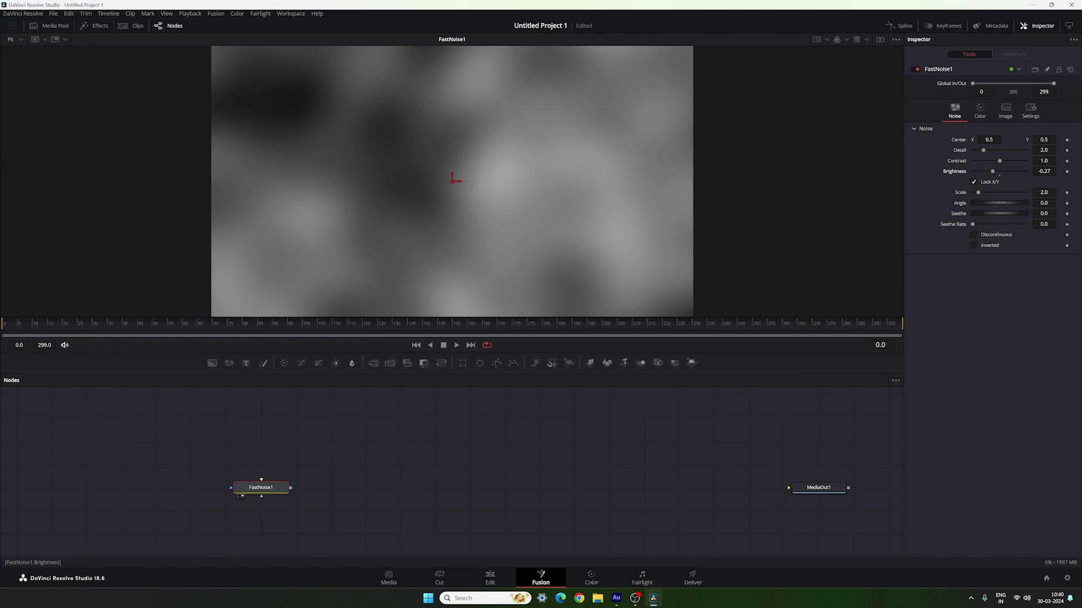
type("-0.3")
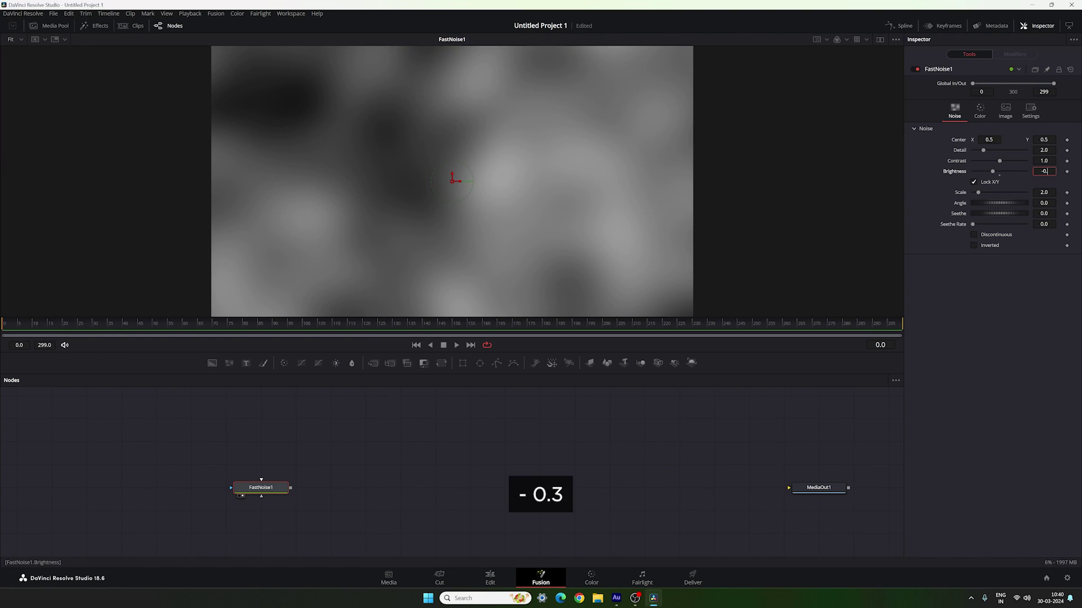
key("Tab")
- Unlock the noise's X/Y scaling and set X Scale to 10, Y Scale to 1.2 and Angle to -30
left_click(981, 184)
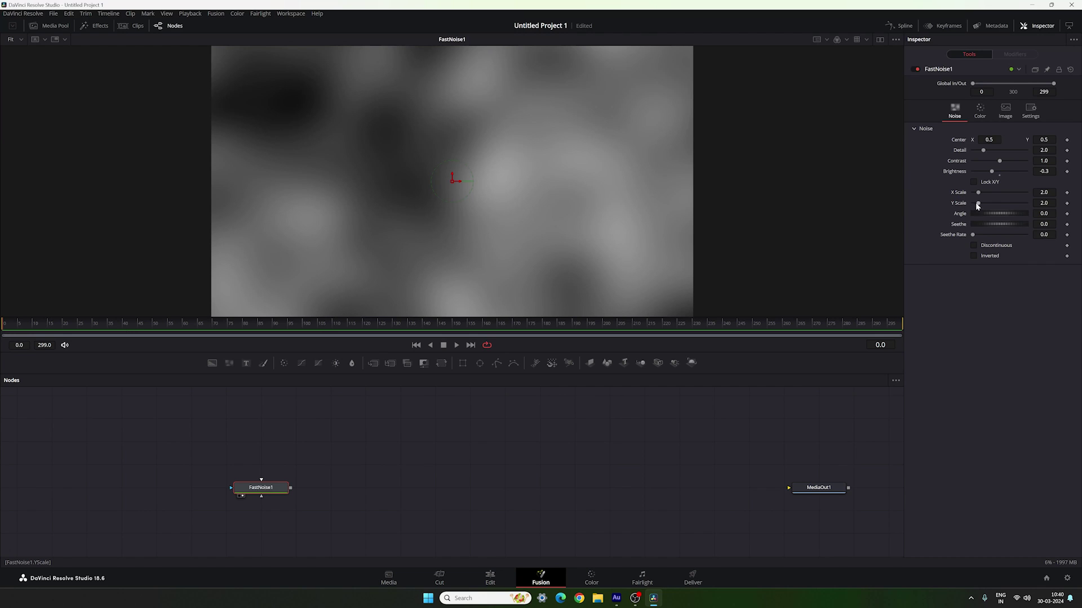
left_click_drag(978, 192, 987, 192)
left_click(1043, 192)
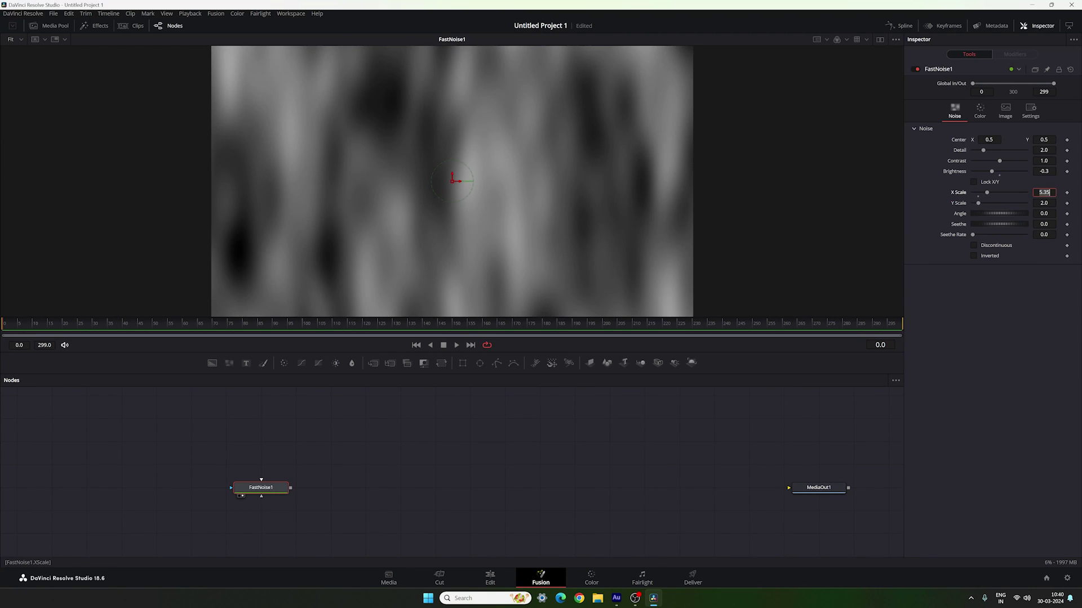
type("10")
key("Tab")
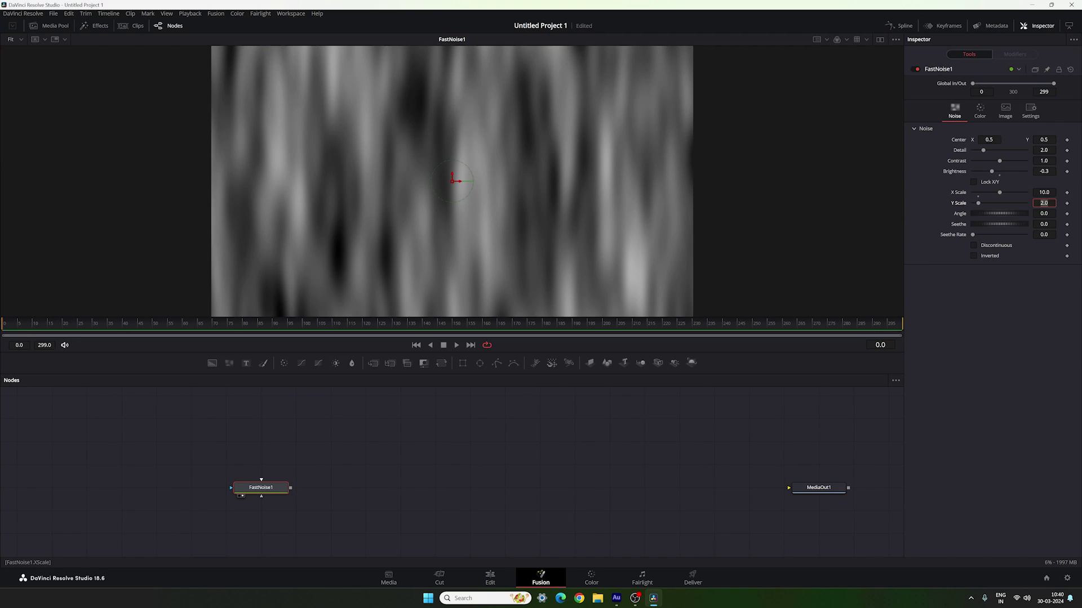
type("1.2")
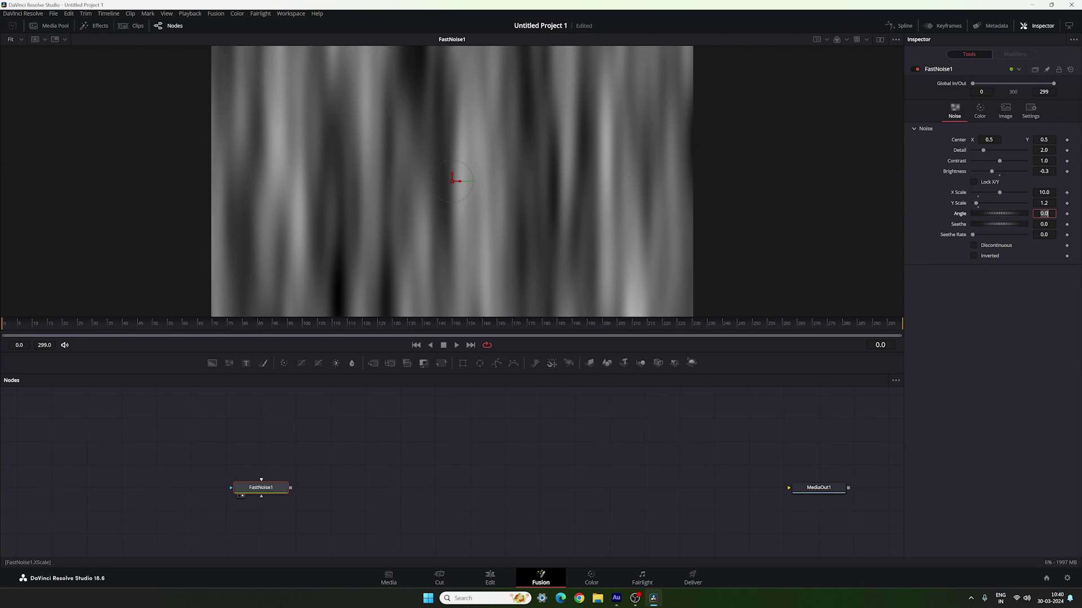
key("Tab")
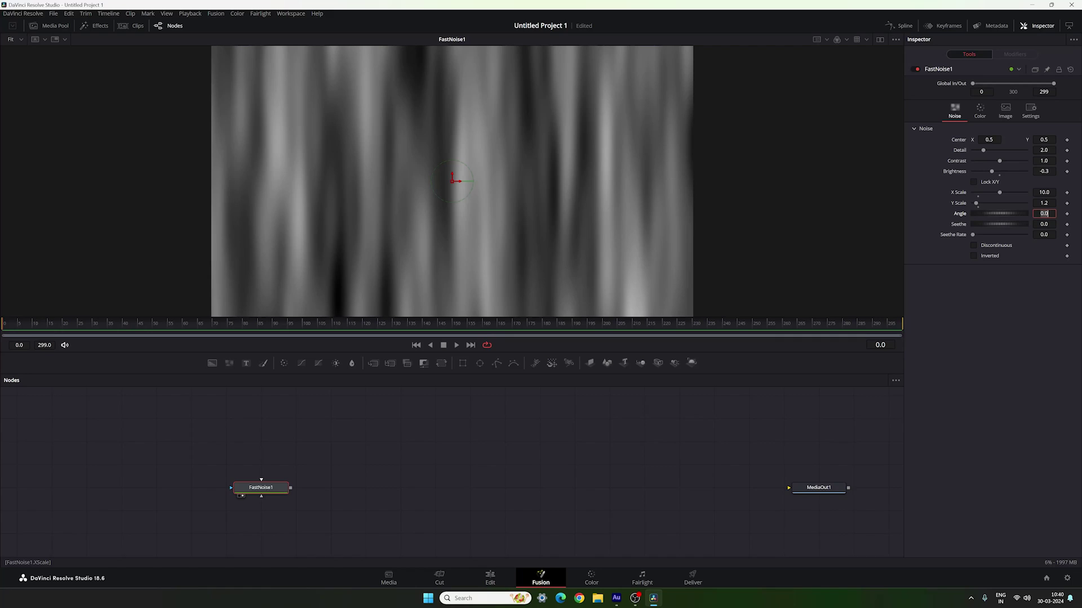
type("-30")
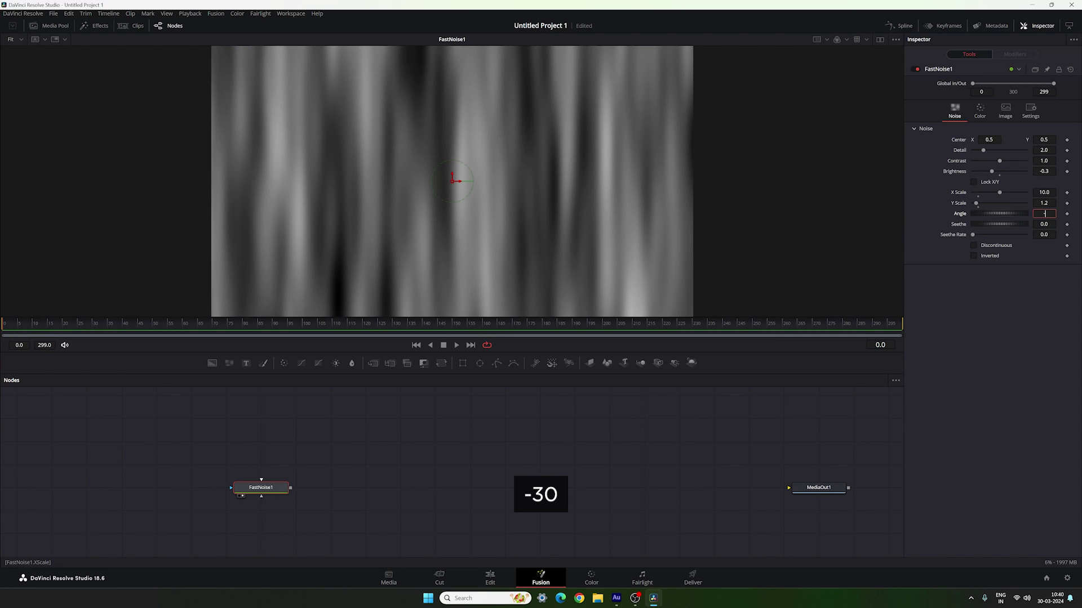
key("Tab")
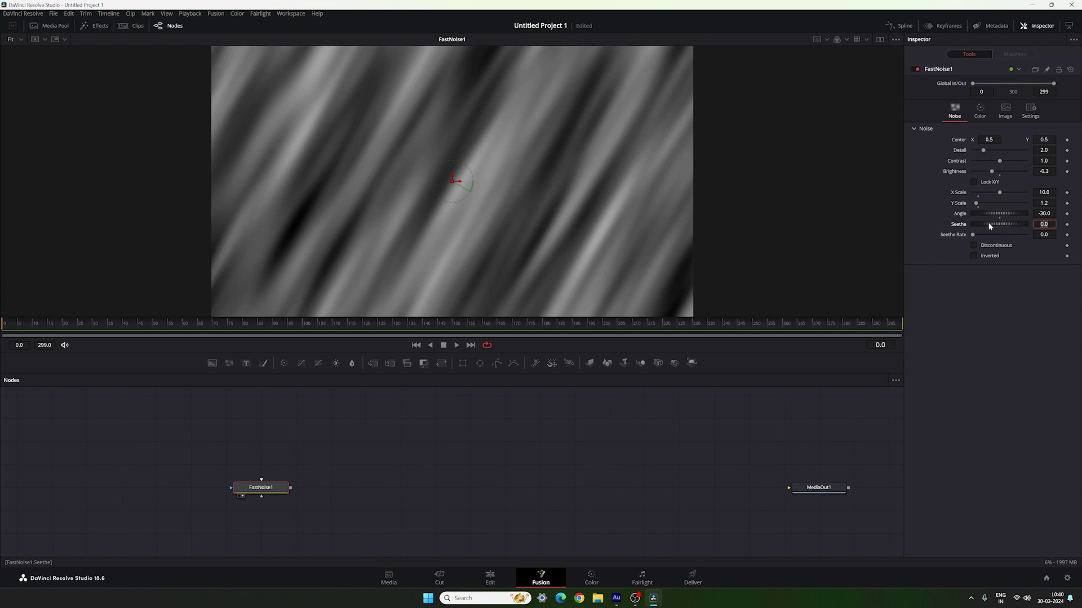
- Animate the noise's Seethe value with the expression time*0.005
left_click_drag(995, 225, 1011, 230)
right_click(960, 223)
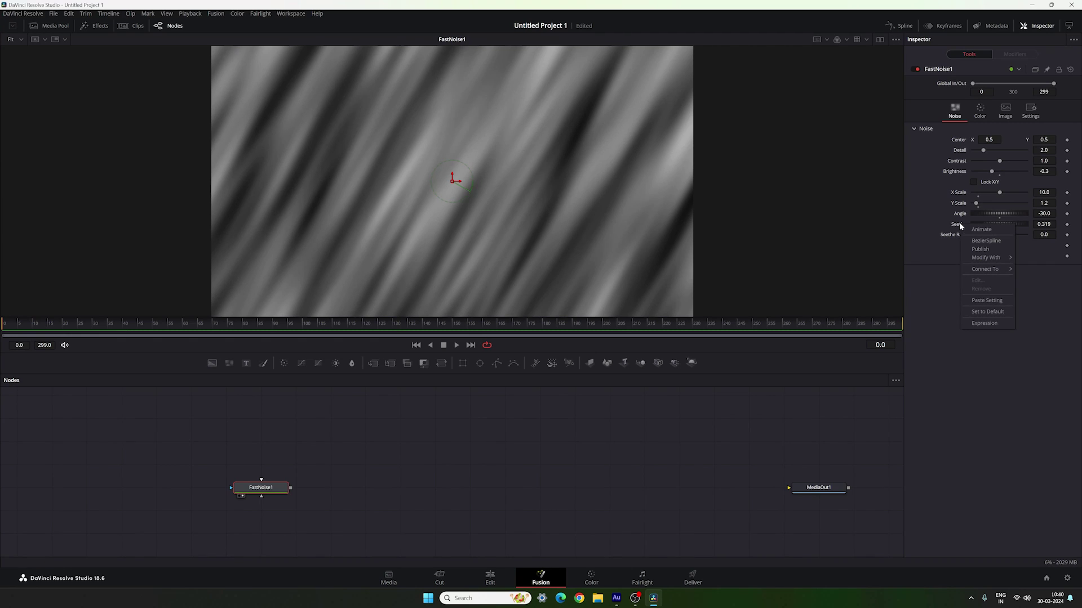
left_click(986, 323)
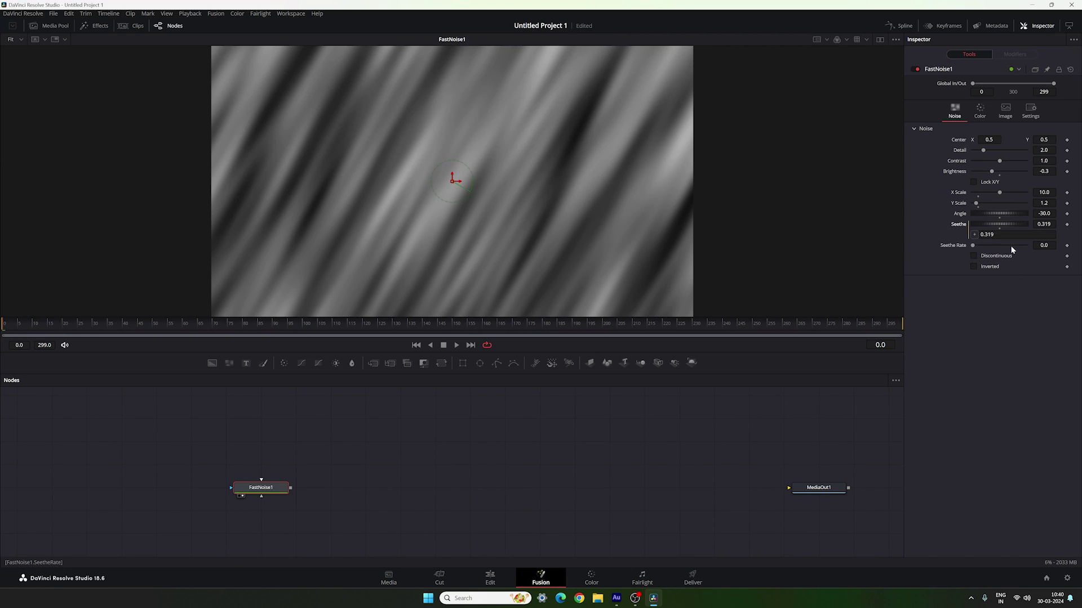
double_click(987, 234)
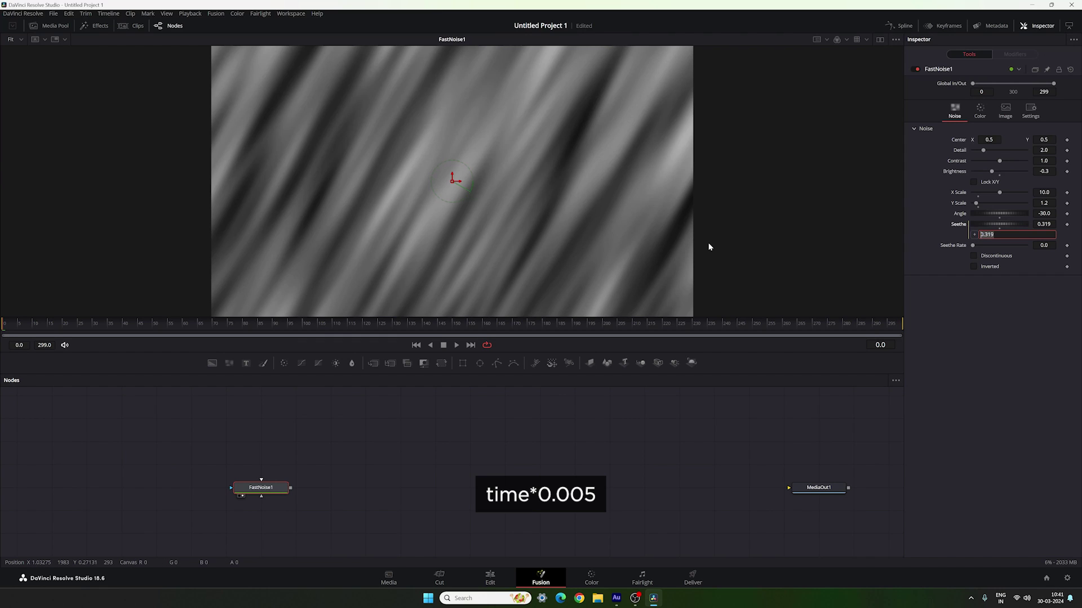
type("time*0.005")
key("Tab")
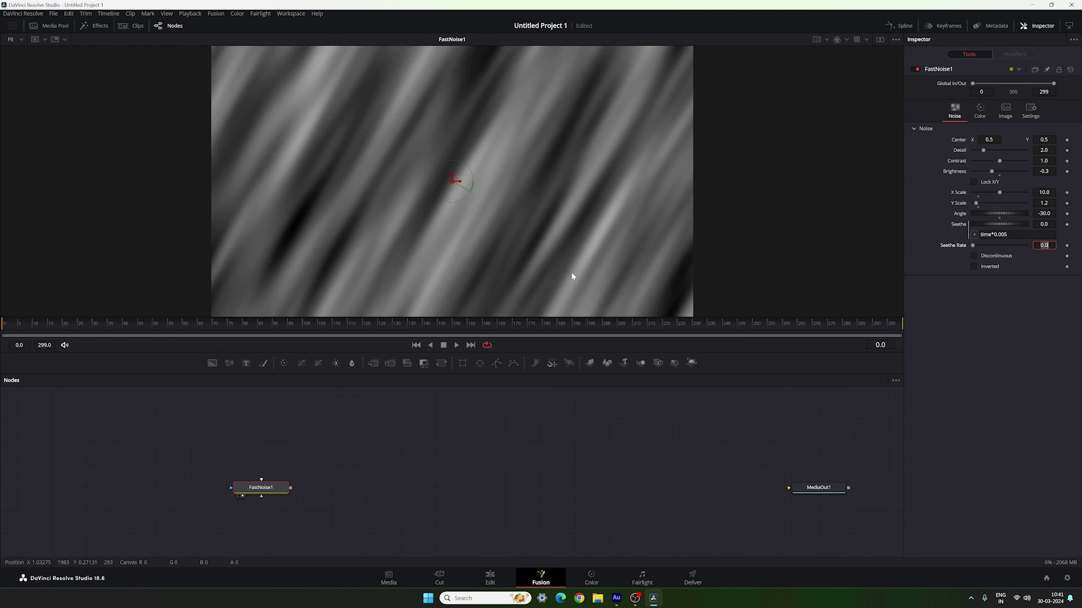
- Play back and scrub through the noise animation, and save the project
left_click(457, 345)
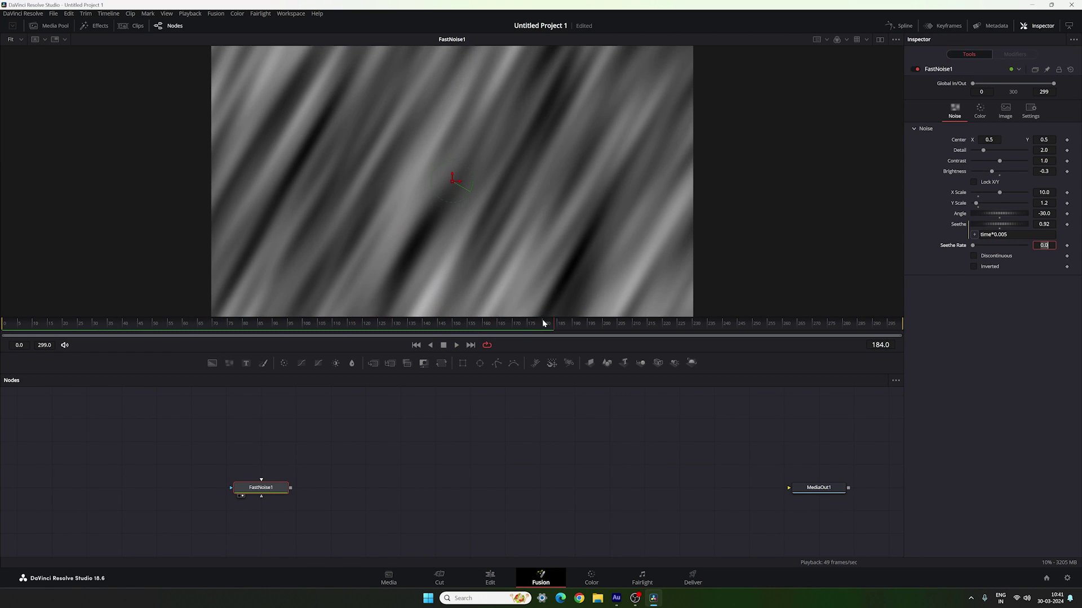
left_click_drag(543, 323, 50, 323)
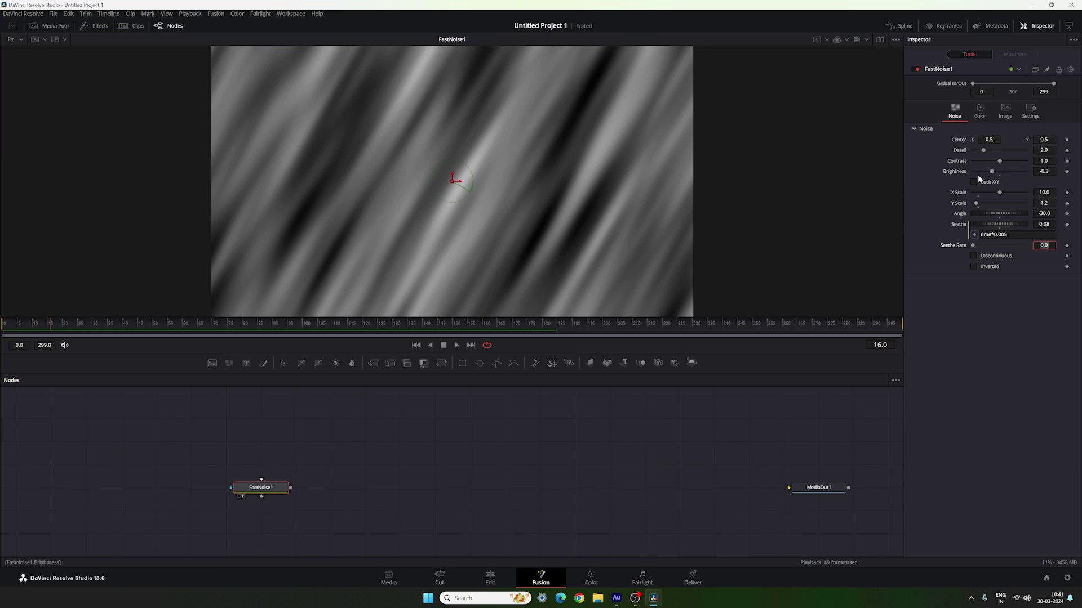
key("ctrl+s")
- Start animating the FastNoise brightness with a keyframe at frame 60
left_click(183, 330)
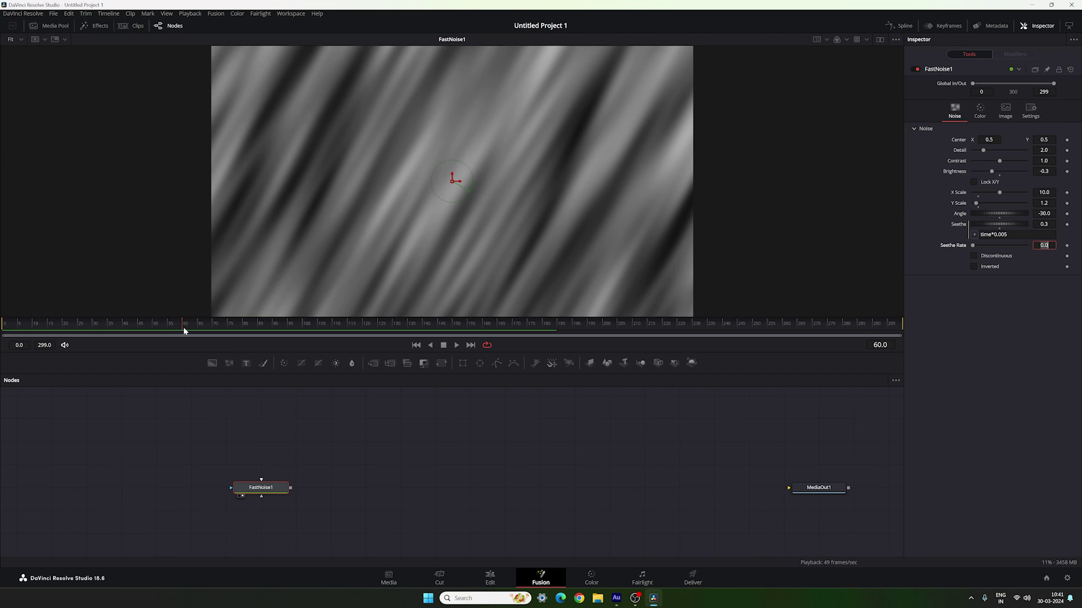
right_click(951, 172)
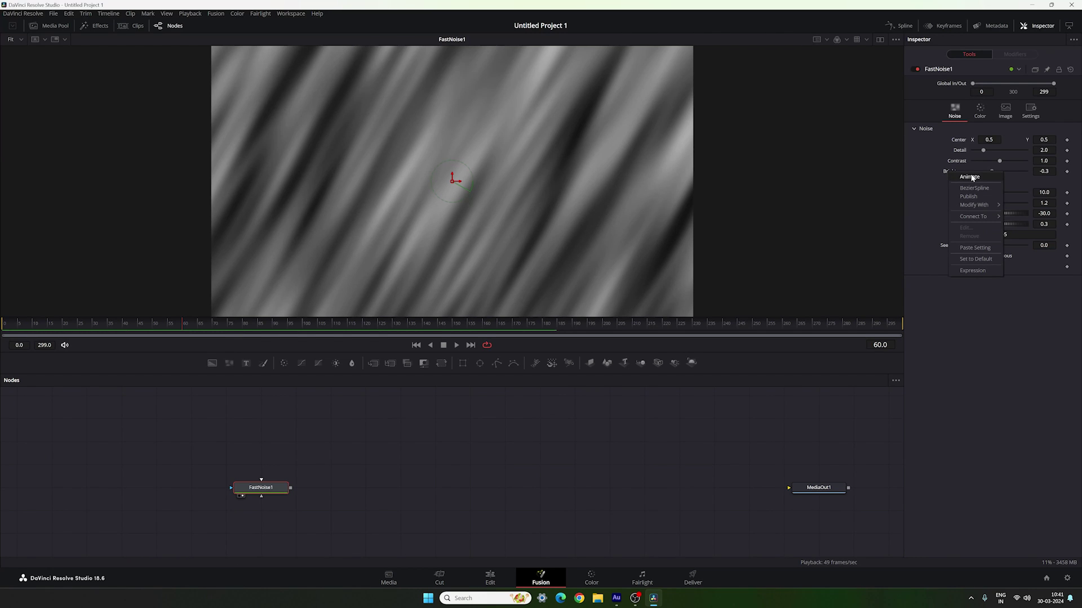
left_click(970, 176)
- Set the FastNoise brightness to -1.3 at frame 0
left_click_drag(177, 325, 2, 339)
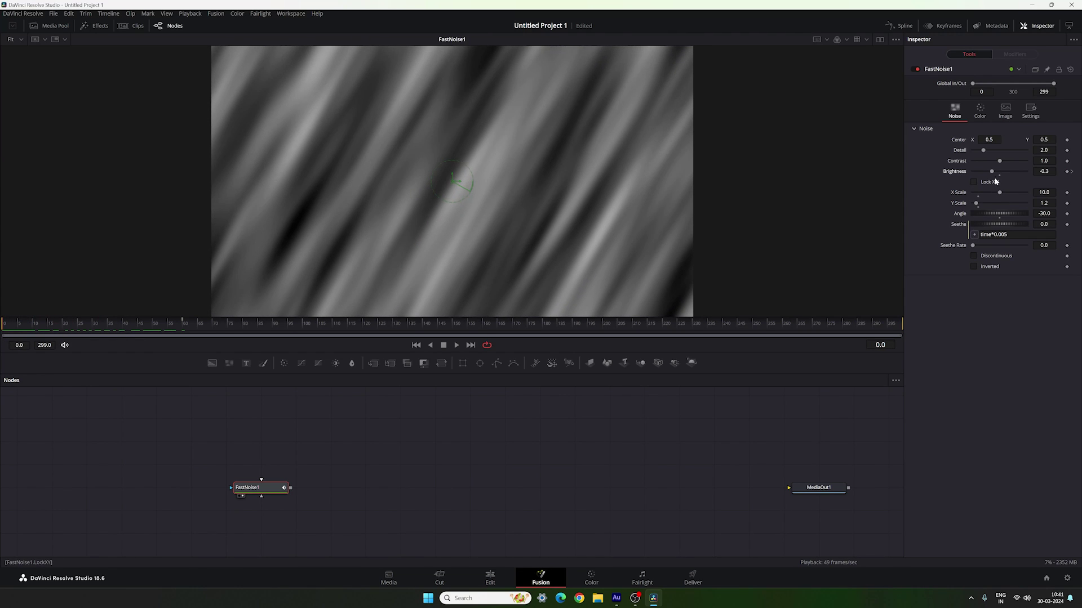
left_click(1044, 171)
type("-")
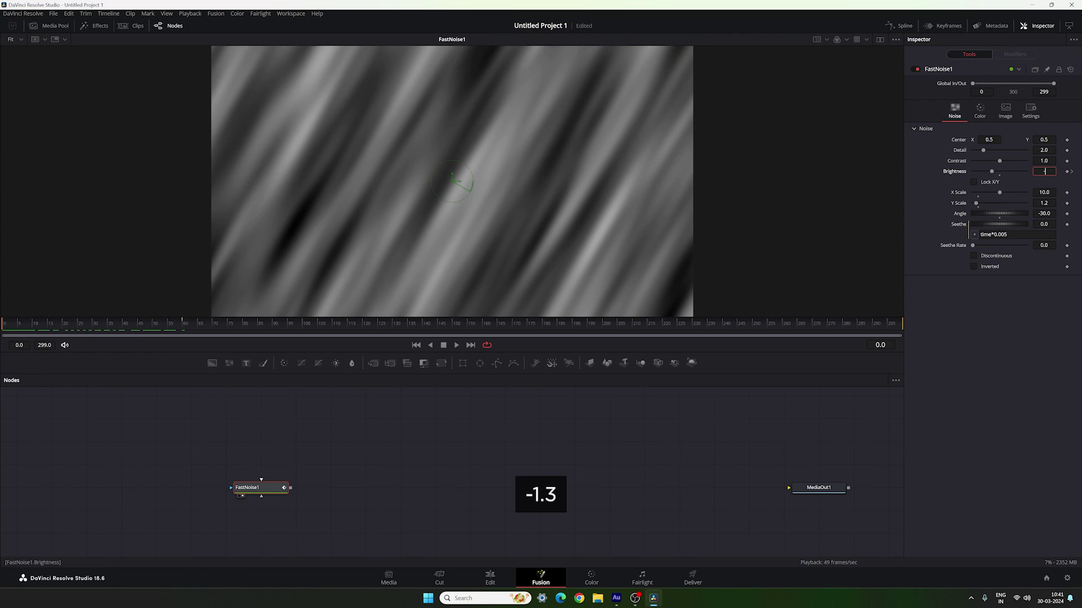
type("1.3")
key("Tab")
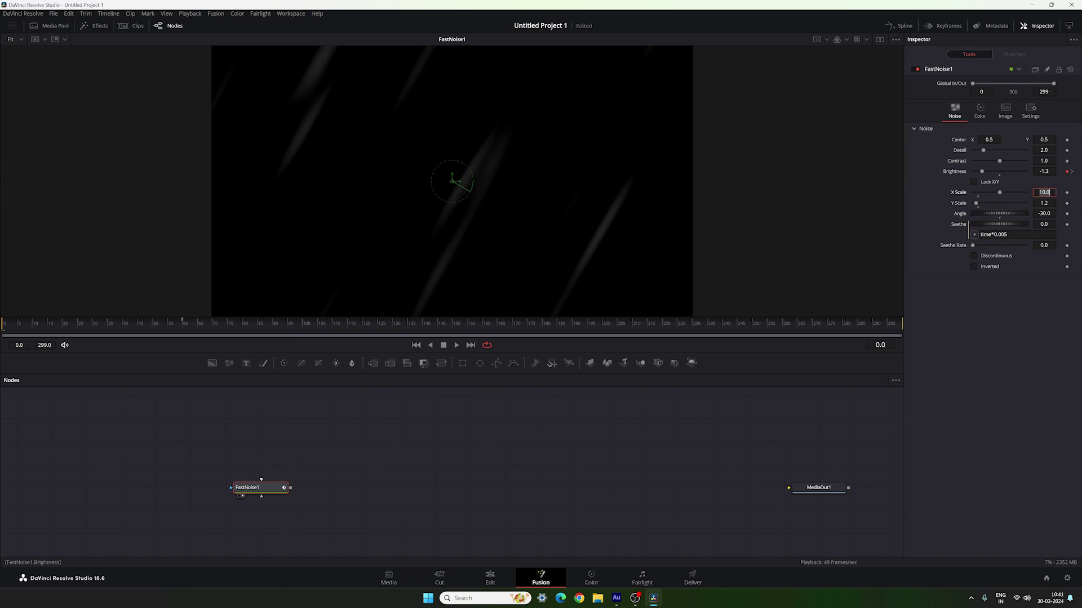
- Add a FastNoise brightness keyframe at frame 240
left_click_drag(13, 325, 726, 326)
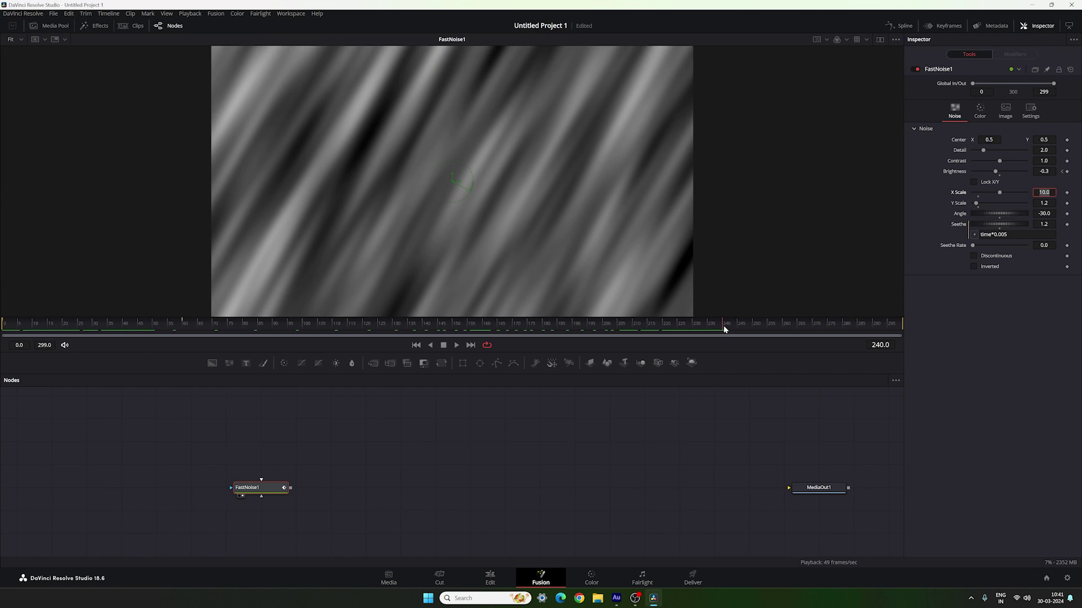
right_click(953, 171)
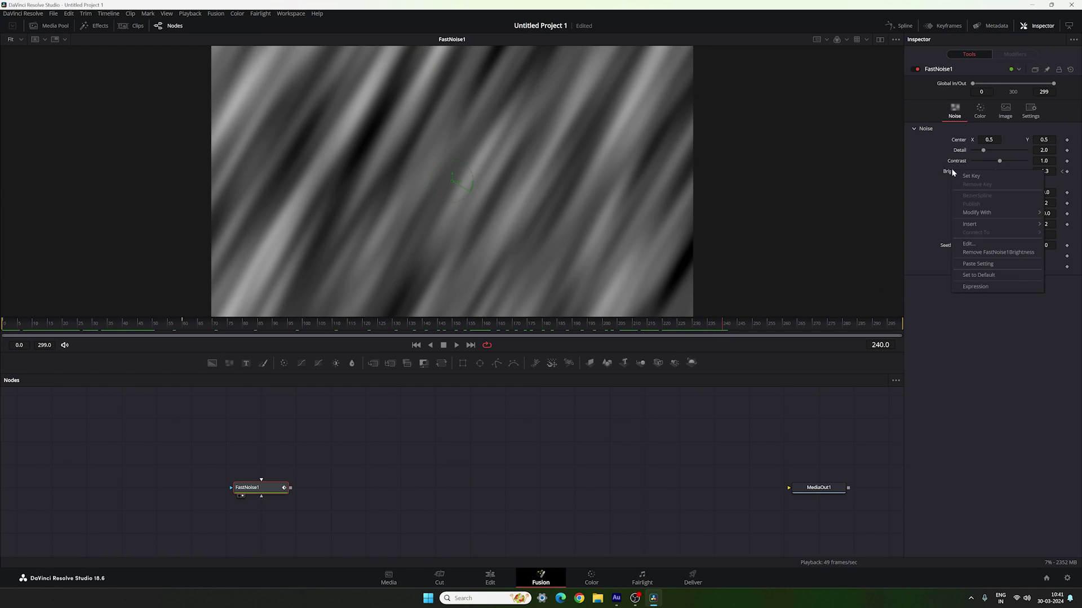
left_click(985, 176)
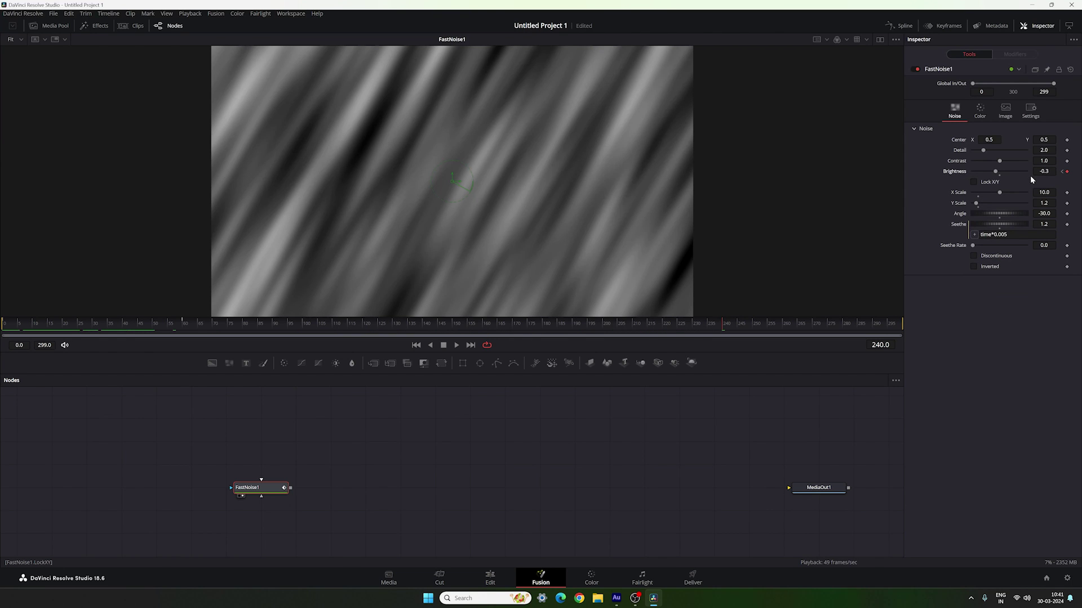
- Set the FastNoise brightness to -1.3 at frame 299 and scrub through the fade from the start
left_click_drag(744, 319, 906, 326)
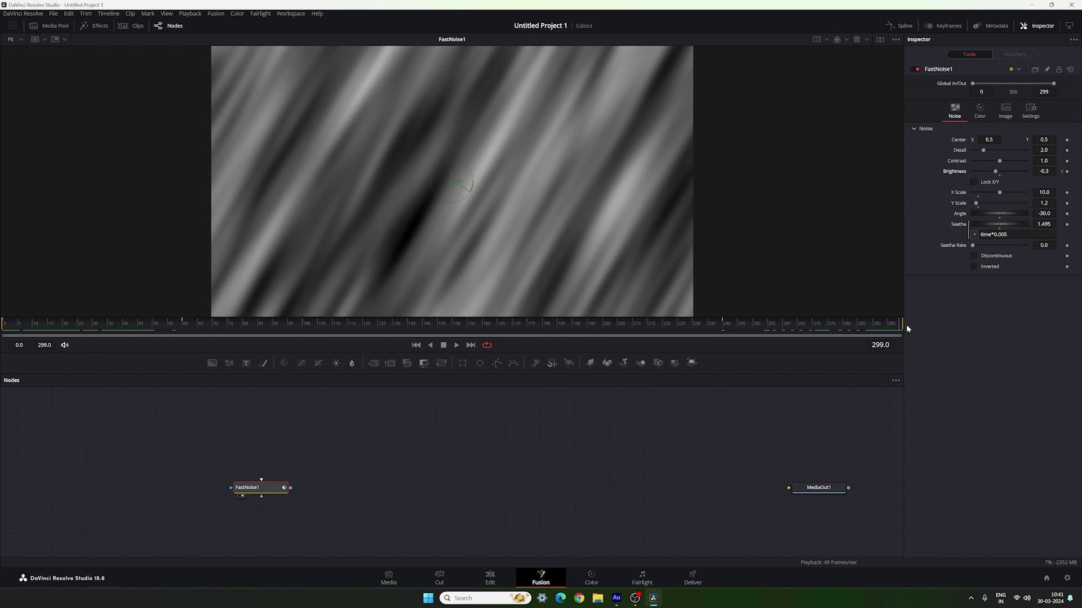
left_click(1043, 171)
type("-1")
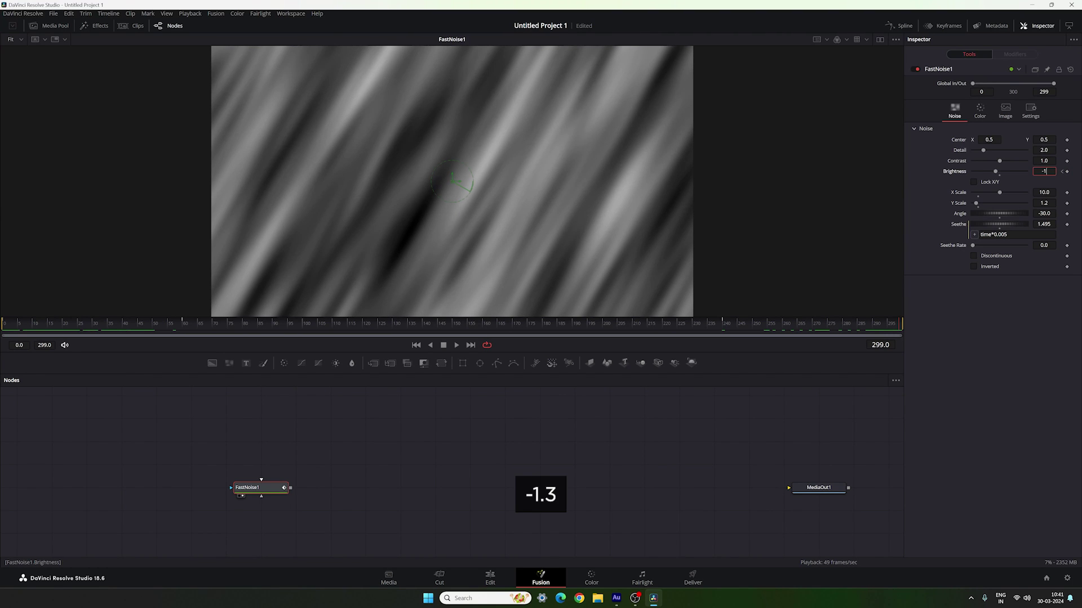
type(".283")
key("Tab")
left_click(13, 325)
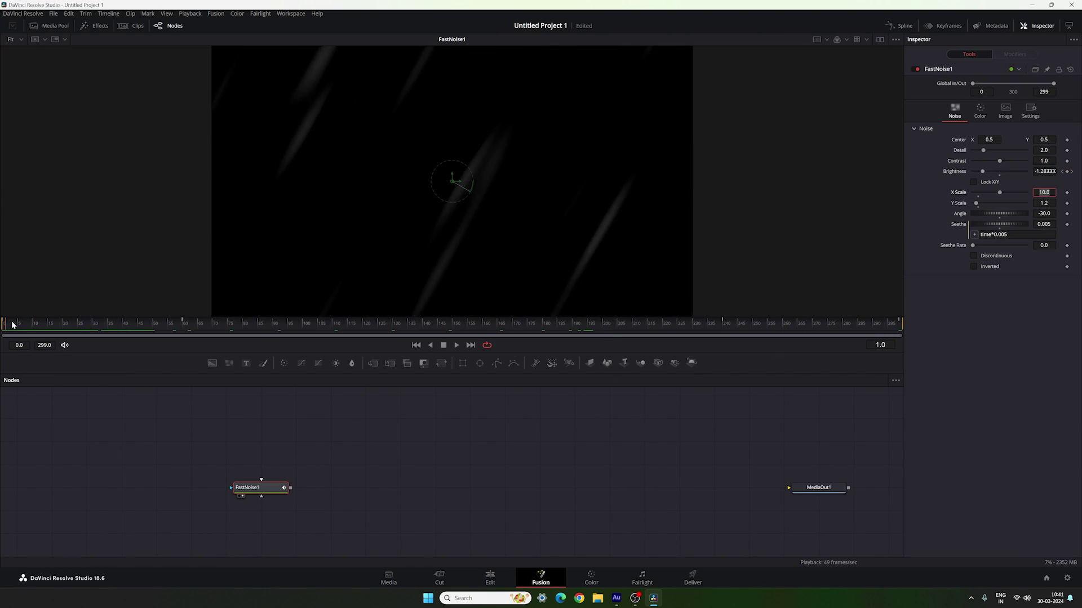
left_click_drag(12, 325, 396, 325)
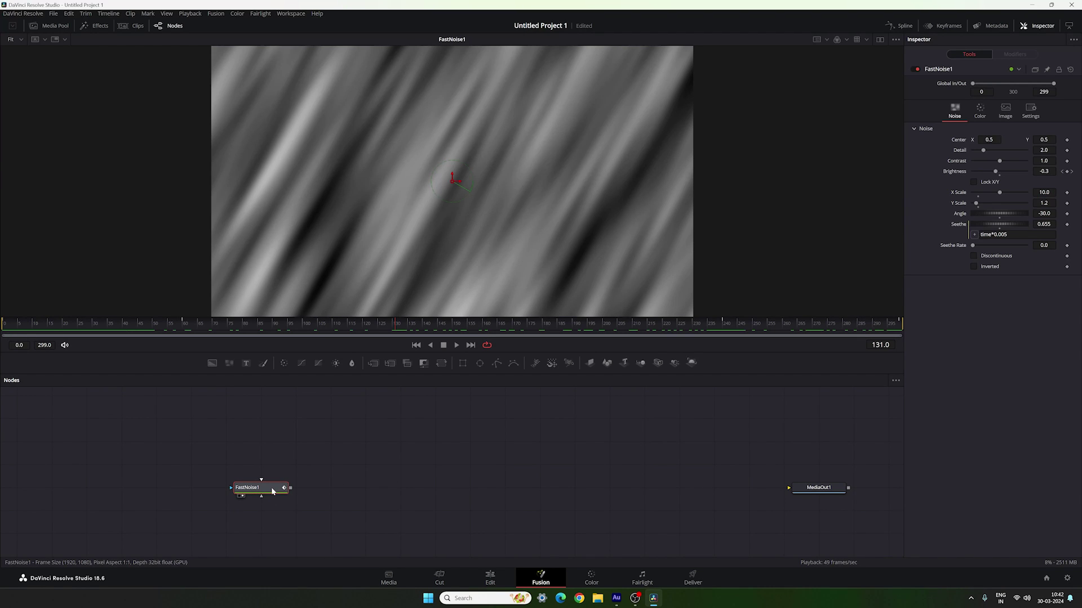
- Add a ColorCorrector after FastNoise1, show it in the viewer and set its contrast to 1.4
left_click(284, 363)
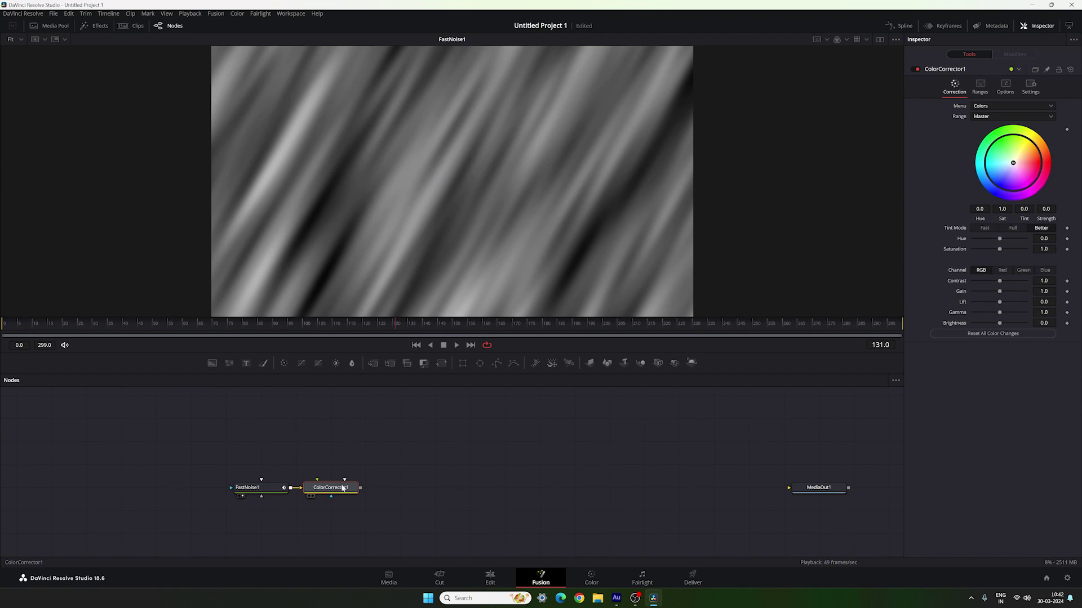
left_click_drag(383, 206, 383, 195)
left_click_drag(1000, 281, 1005, 285)
type("1.4")
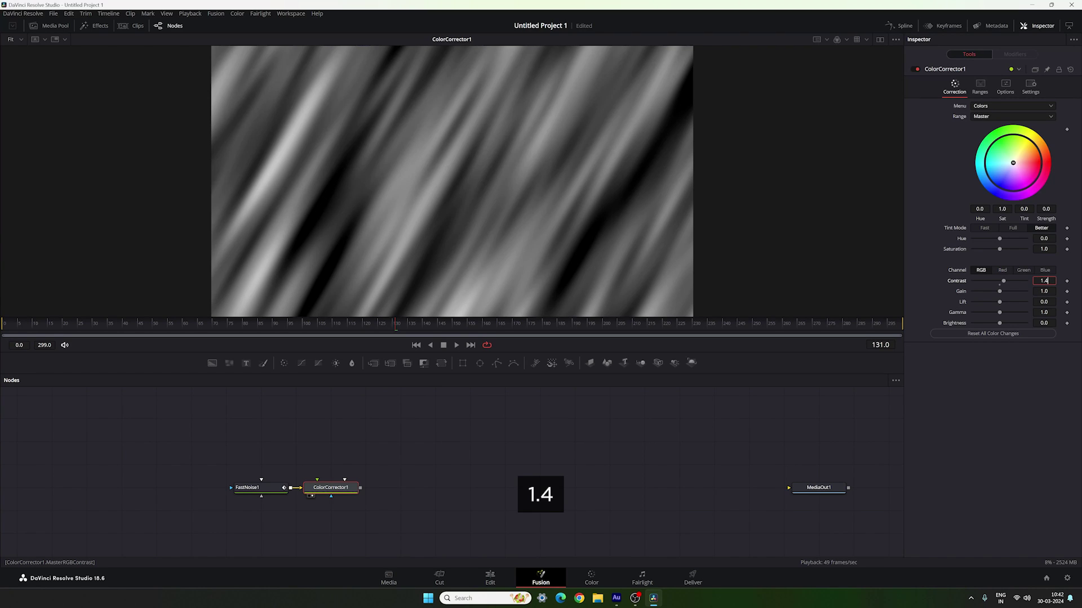
key("Tab")
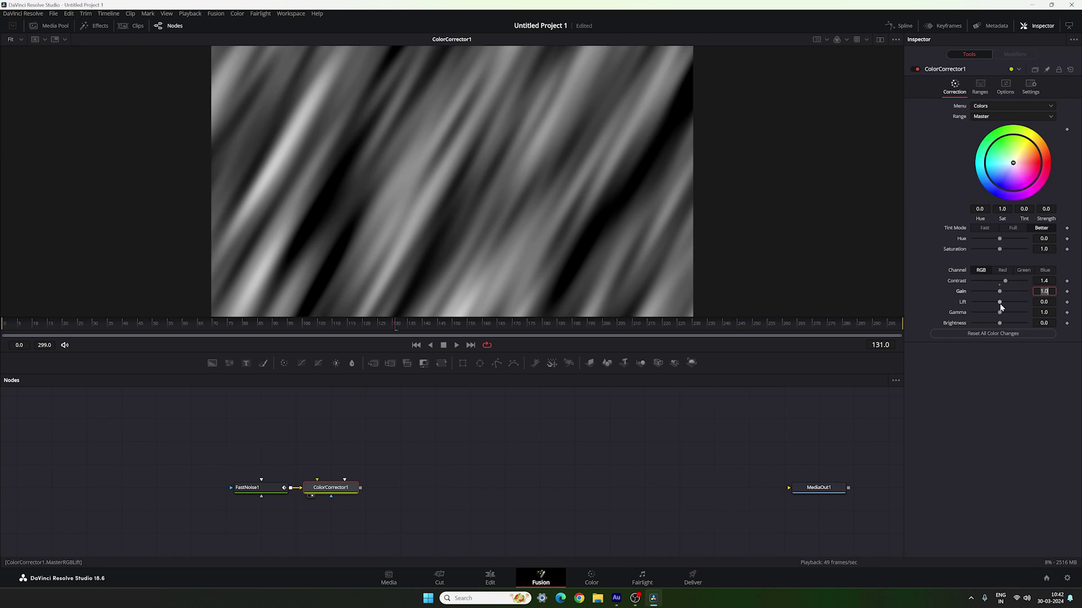
- Set the color corrector's lift to -0.2
left_click_drag(1000, 302, 995, 305)
double_click(1043, 302)
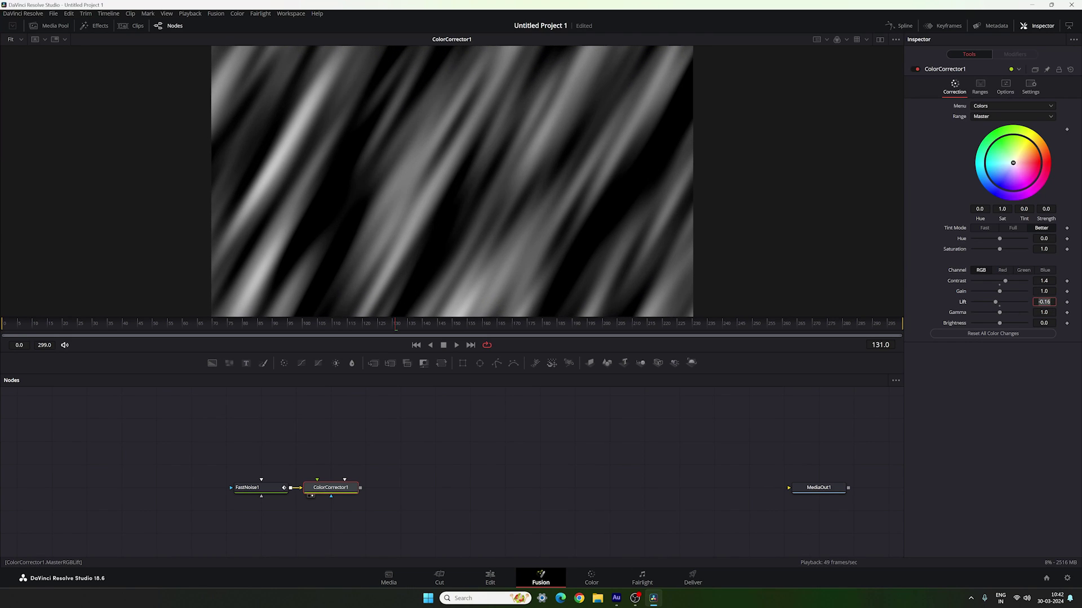
key("BackSpace")
type("-0.2")
key("Return")
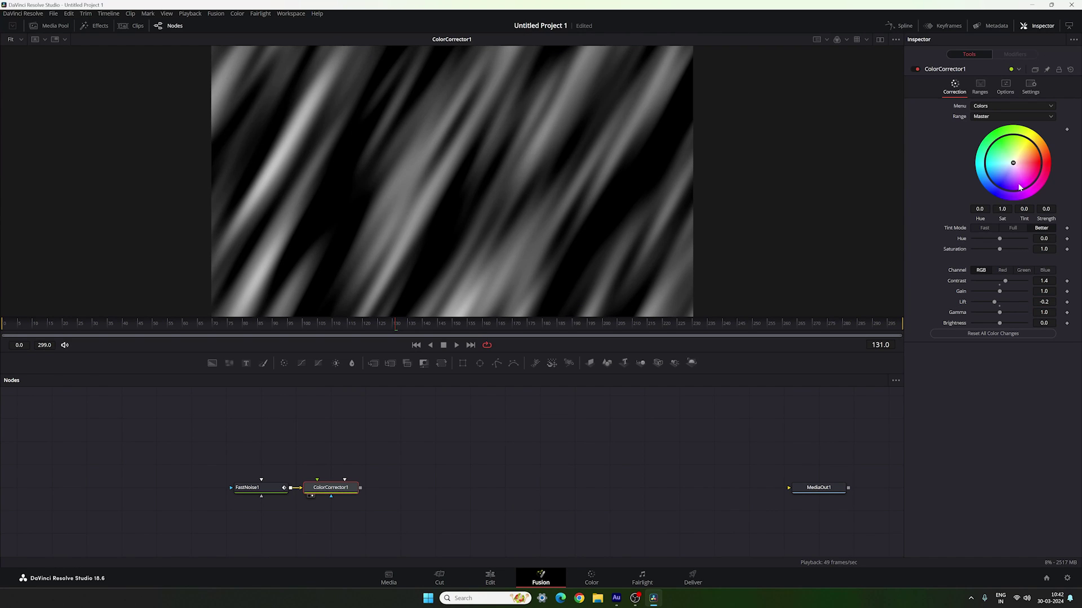
- Tint the noise green at strength 1.0 with a tint value of -0.52
left_click_drag(1014, 168, 943, 158)
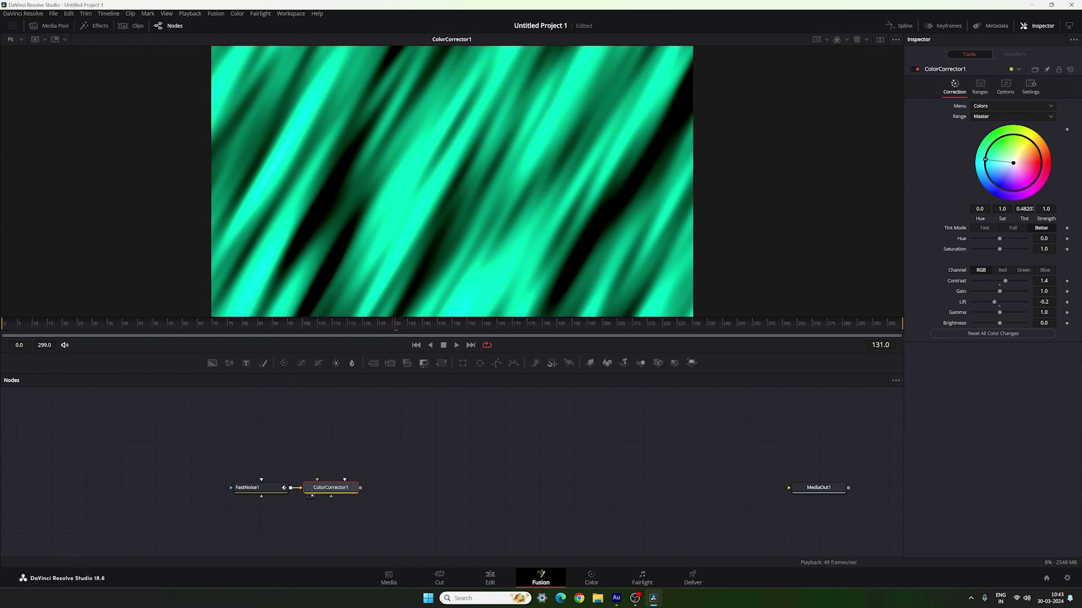
double_click(1024, 209)
key("BackSpace")
type("-0.52")
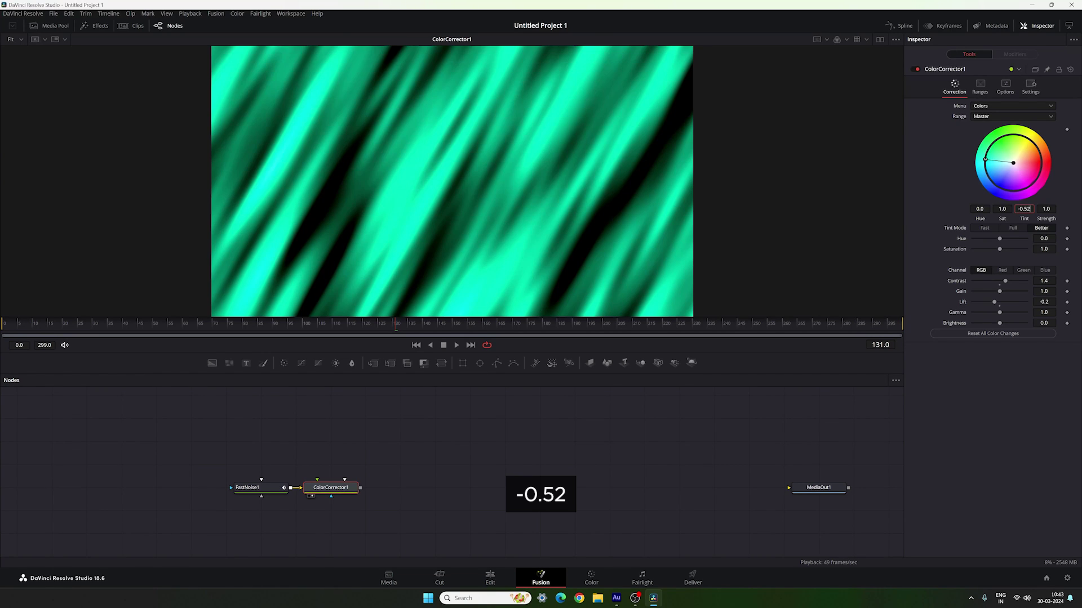
key("Tab")
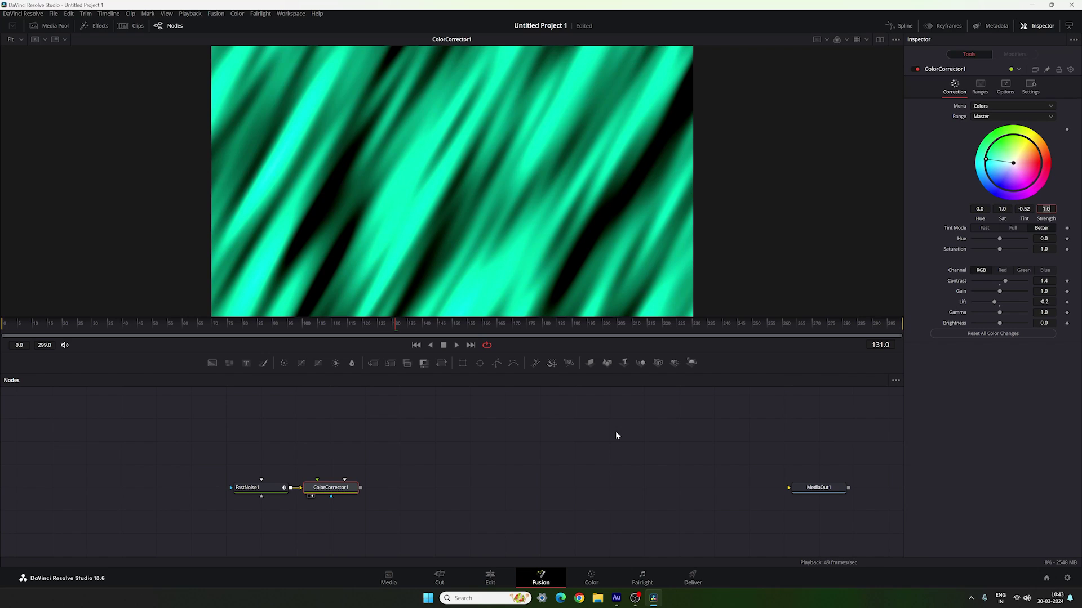
- Add a Background node below the color corrector, mask it with a Rectangle node and show it in the viewer
left_click_drag(472, 456, 475, 444)
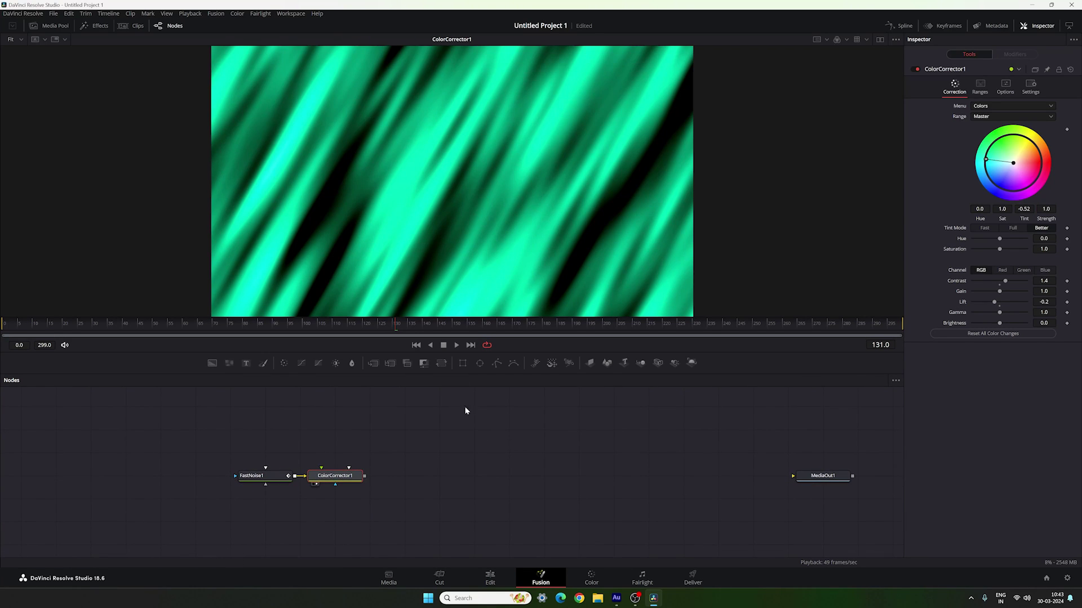
left_click(470, 451)
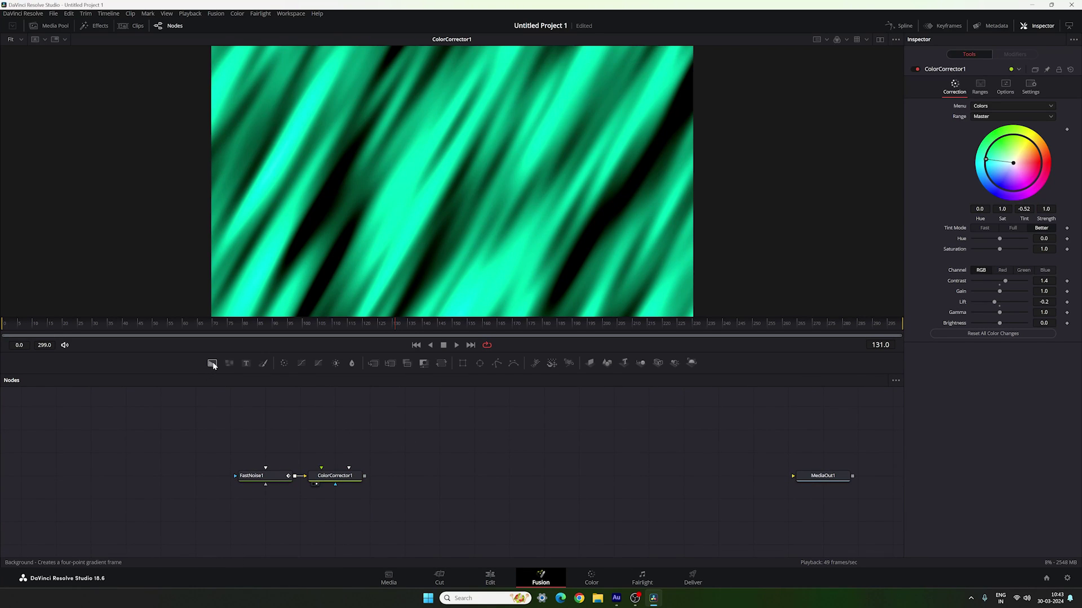
left_click_drag(212, 363, 343, 511)
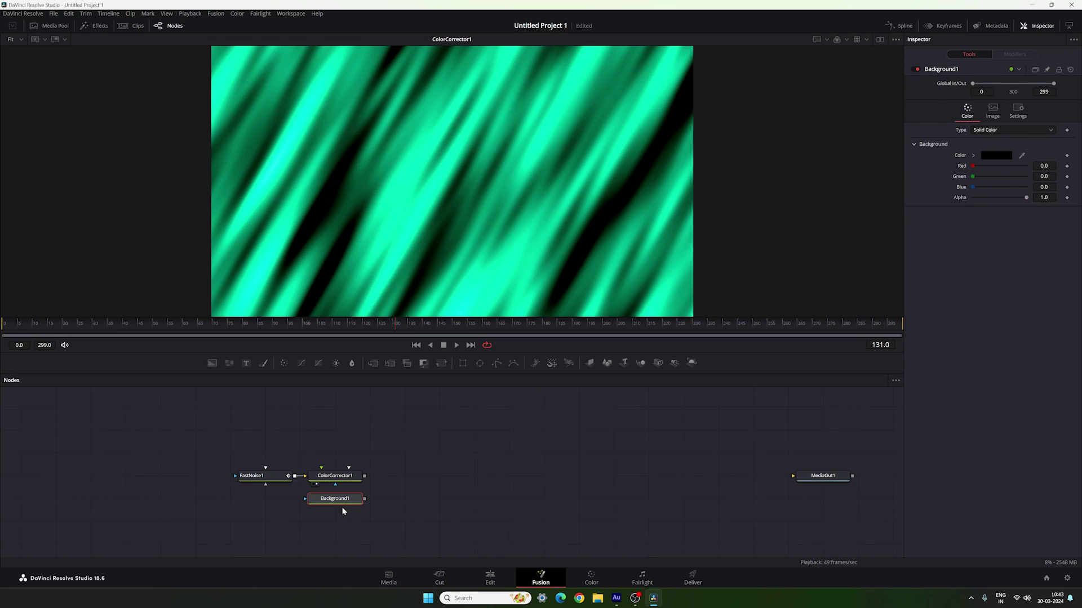
left_click(424, 507)
left_click_drag(463, 367, 336, 499)
left_click_drag(259, 528, 340, 501)
left_click_drag(350, 503, 367, 177)
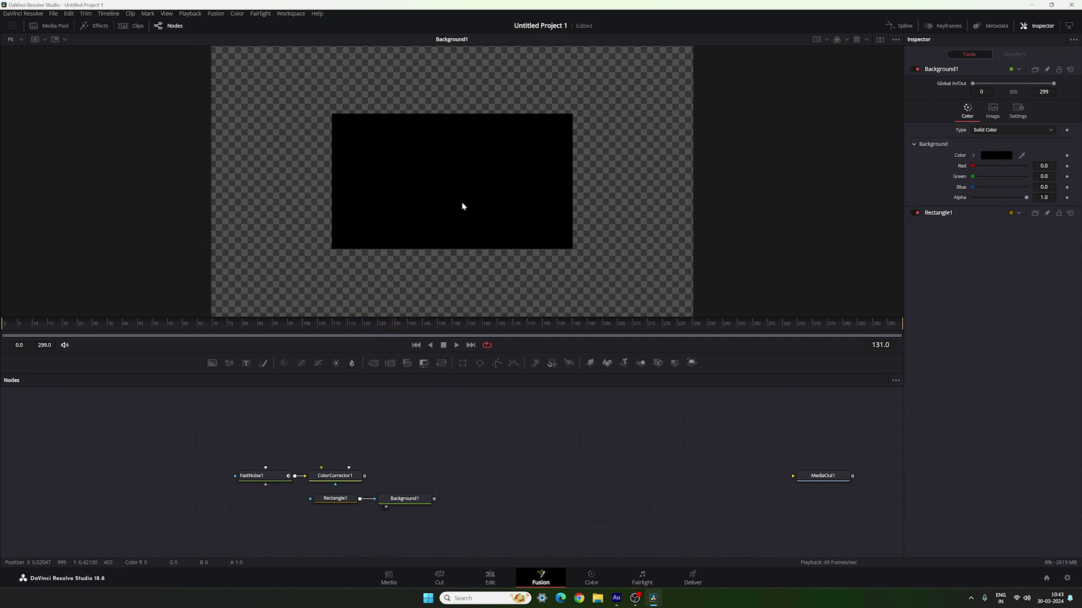
- Add a Merge node with ColorCorrector1 as its foreground and Background1 as its background, placed above Background1
left_click_drag(337, 476, 350, 224)
left_click_drag(434, 503, 416, 213)
left_click_drag(374, 363, 456, 449)
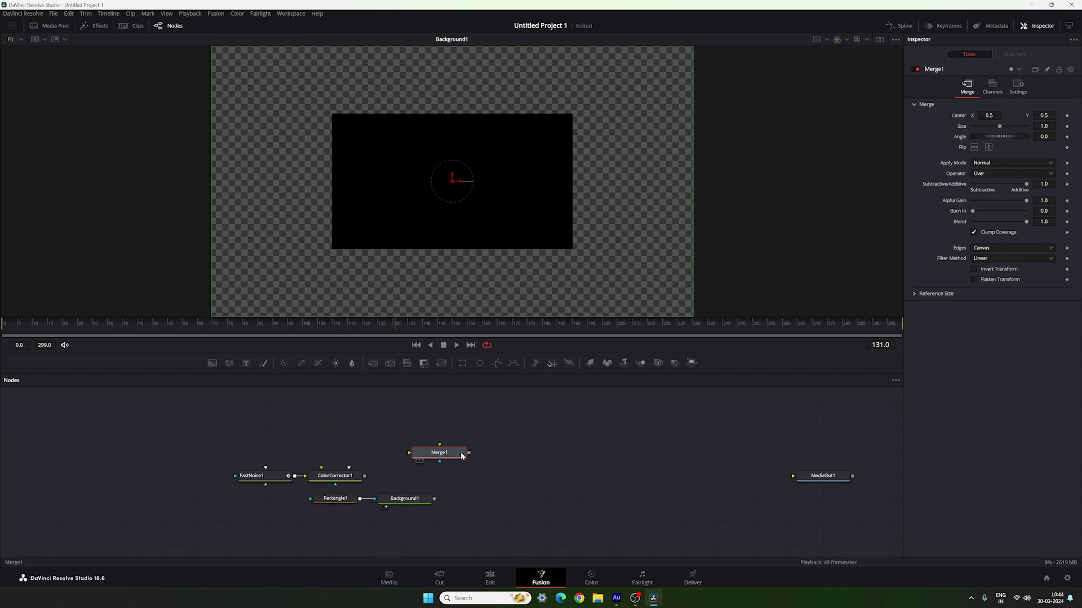
left_click_drag(409, 454, 408, 505)
left_click_drag(409, 455, 336, 479)
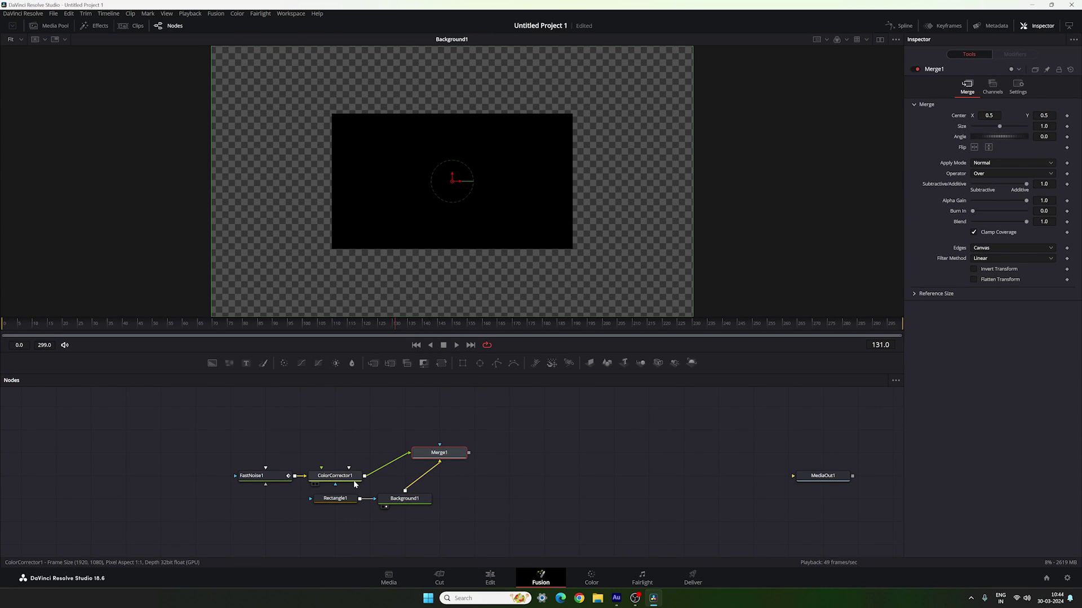
left_click_drag(456, 459, 417, 480)
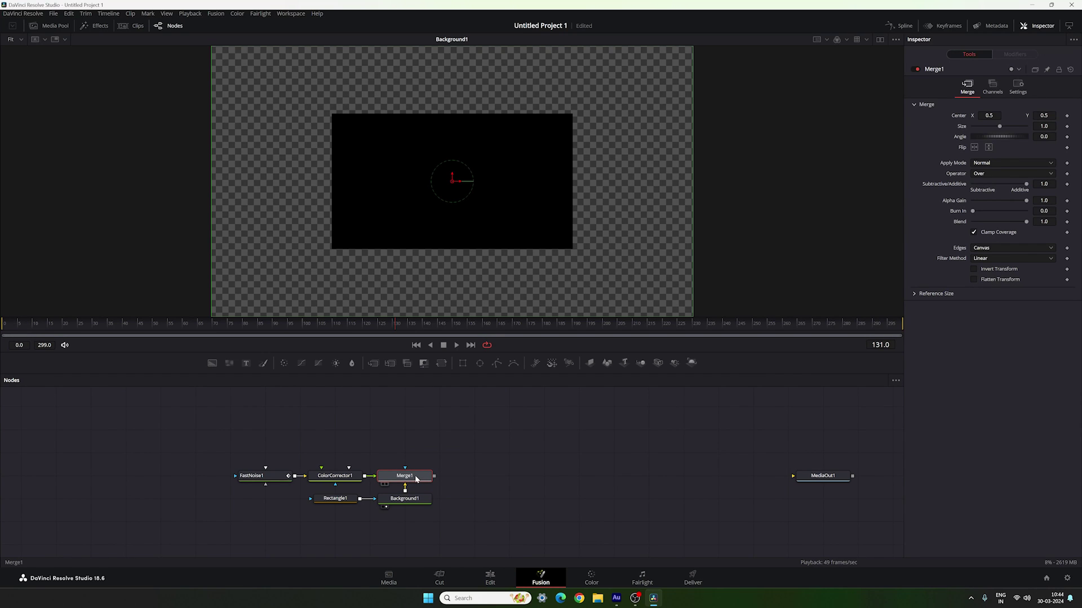
- Show Merge1 in the viewer and set its operator to In
key("1")
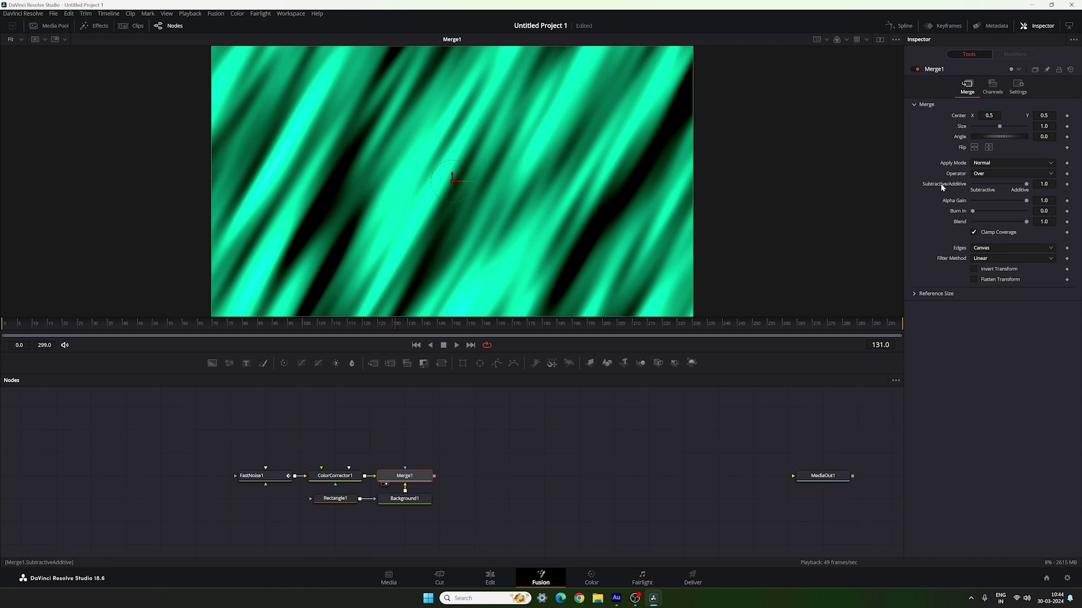
left_click(983, 174)
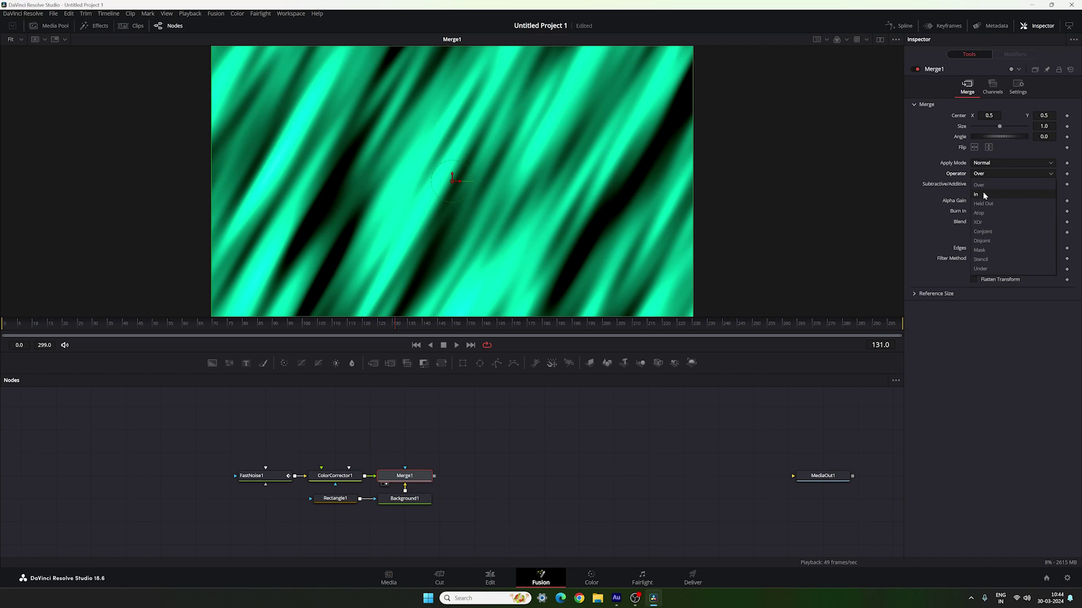
left_click(986, 185)
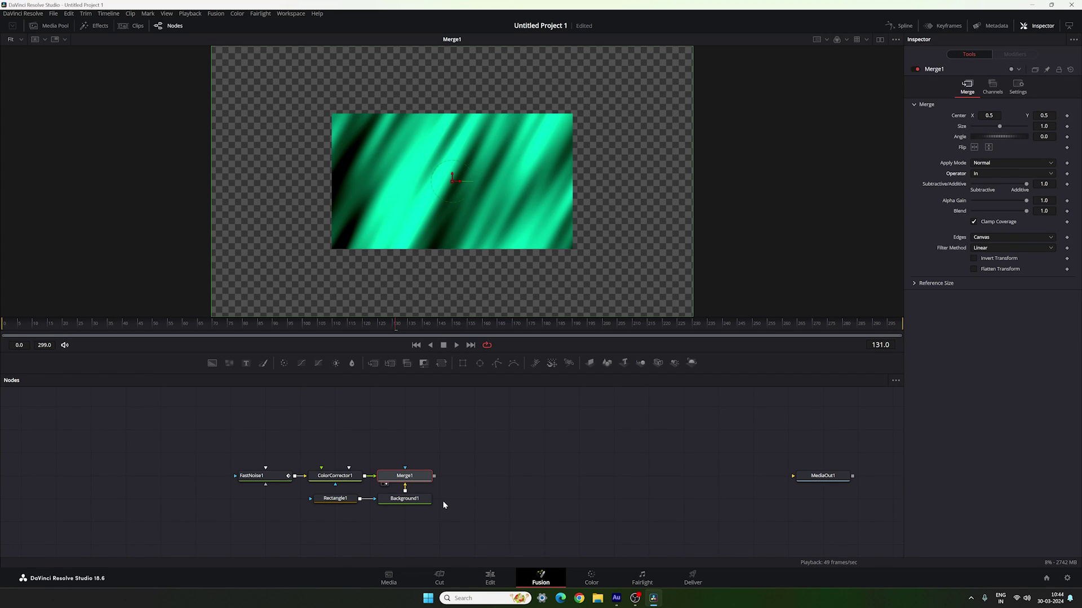
- Set the Rectangle1 mask's width to 0.32 and height to 0.88
left_click(338, 498)
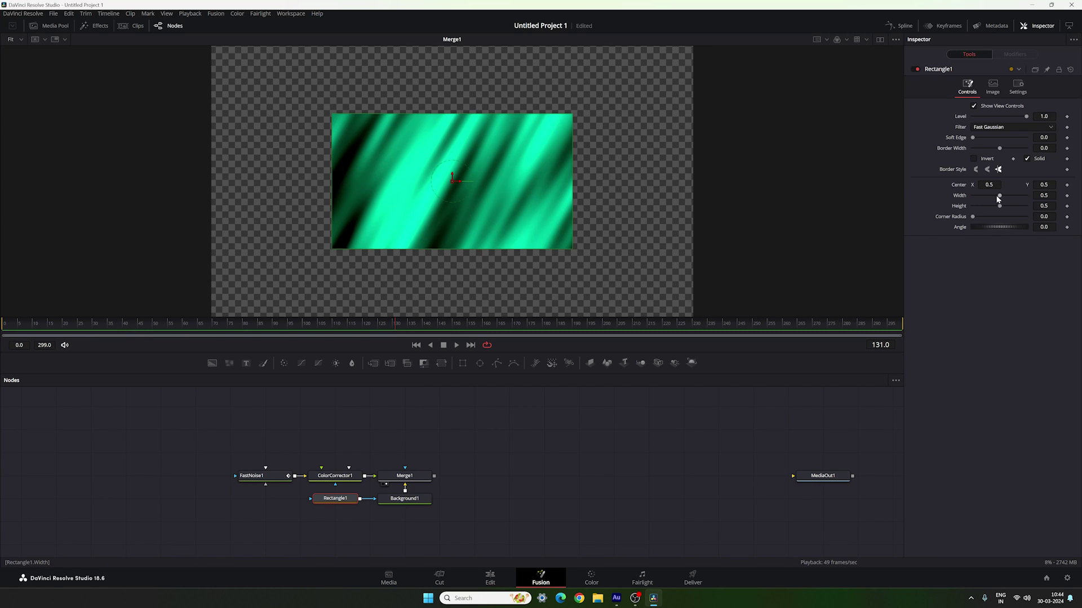
mouse_move(999, 196)
left_mouse_down()
mouse_move(1006, 200)
mouse_move(994, 201)
left_mouse_up()
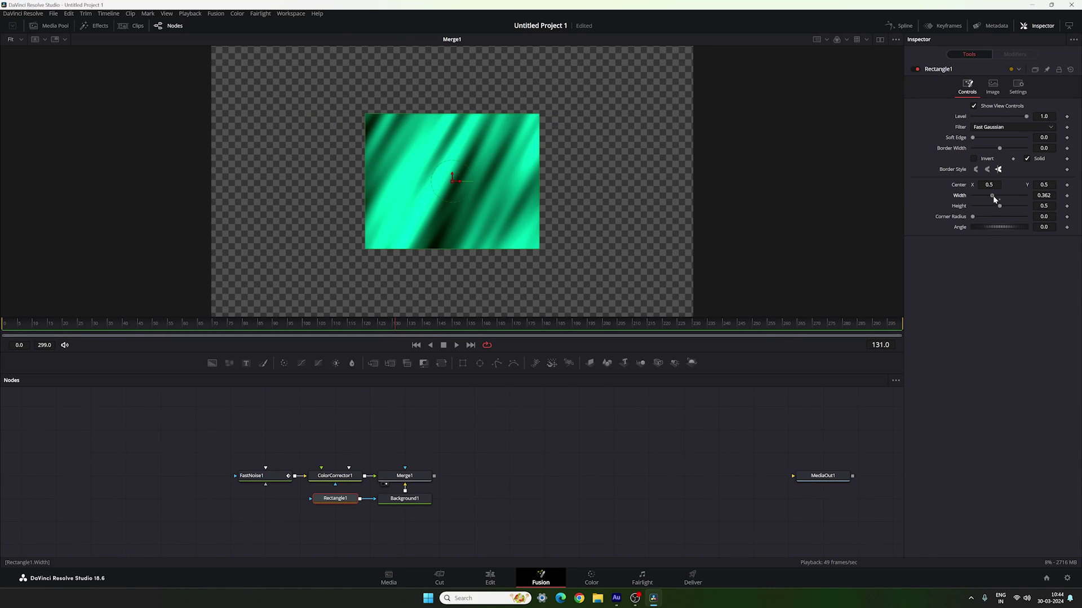
double_click(1043, 196)
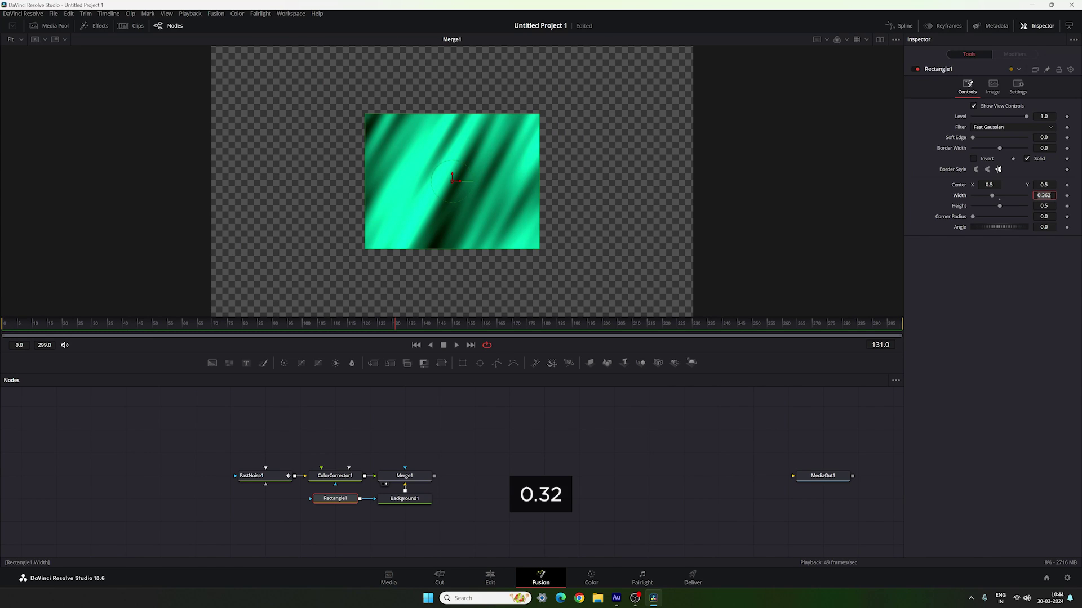
type("0.32")
key("Tab")
type("0.")
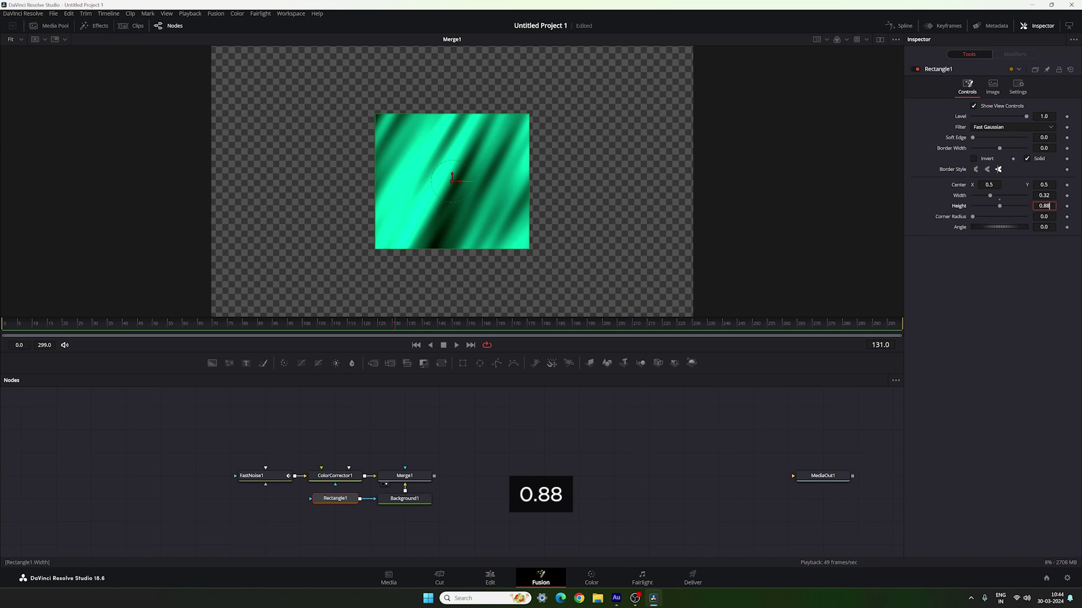
type("88")
key("Tab")
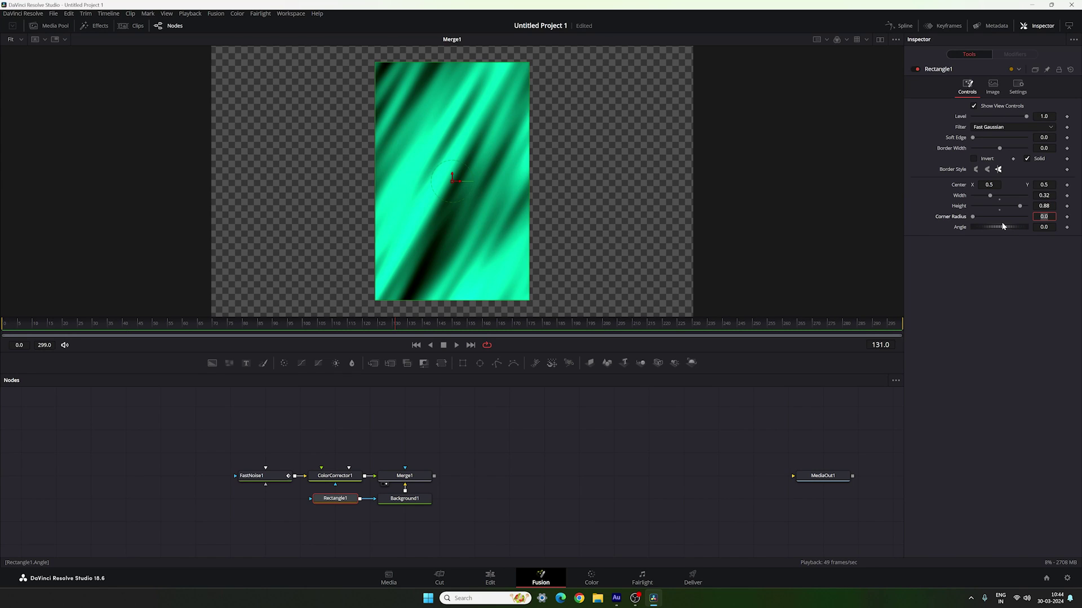
- Set the rectangle mask's angle to -34 and its soft edge to 0.15
key("Tab")
type("-34")
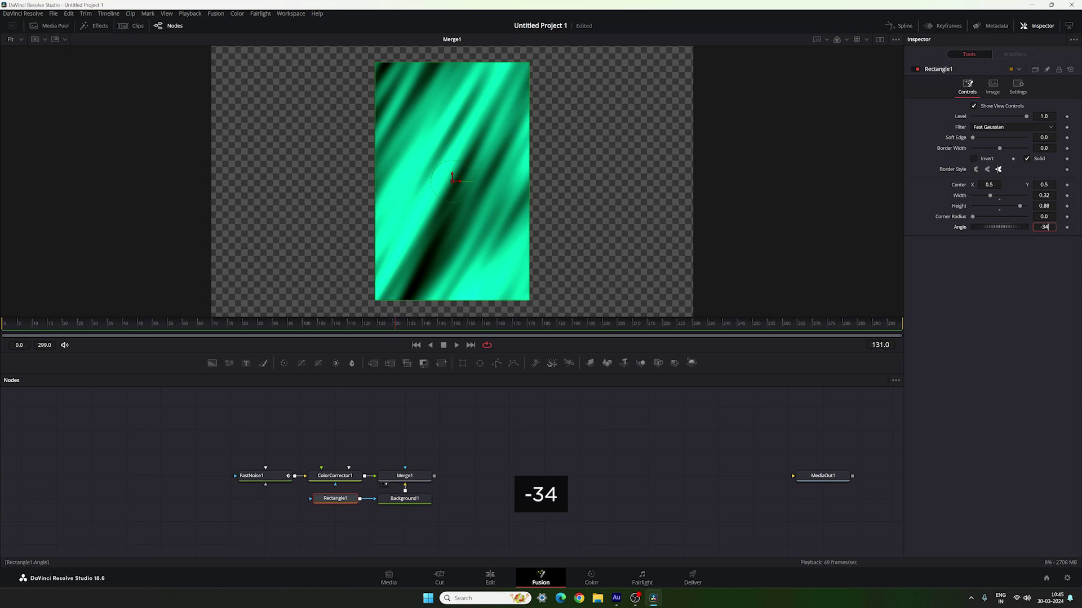
key("Tab")
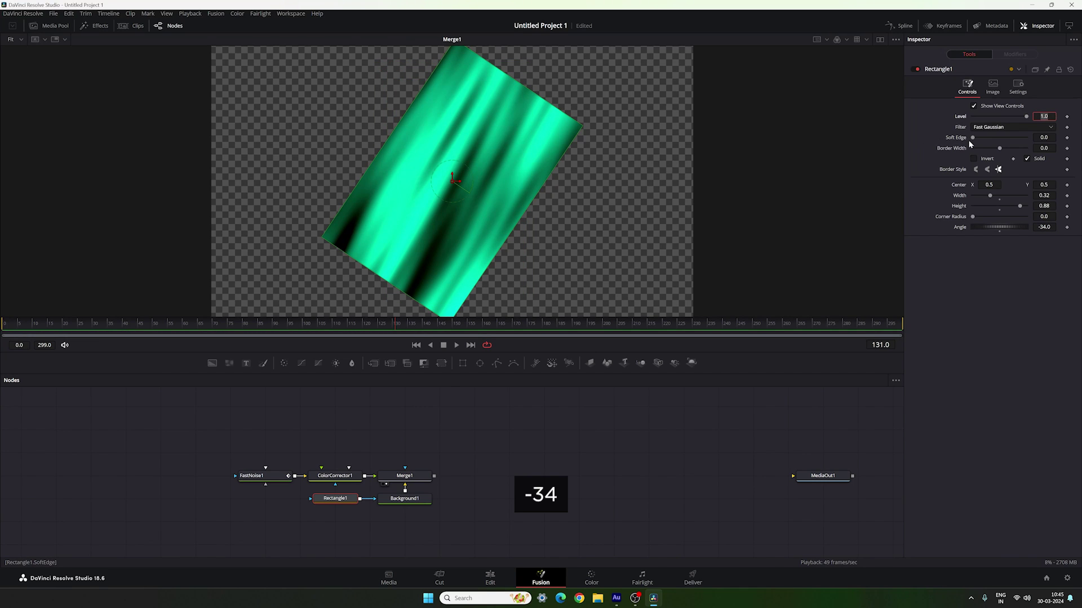
left_click_drag(972, 137, 986, 137)
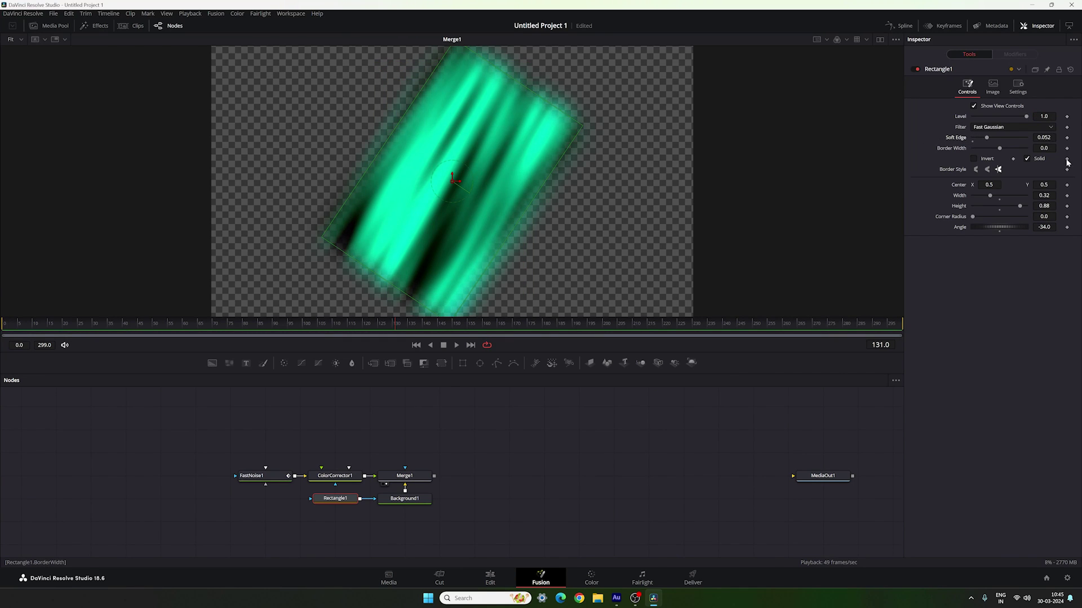
double_click(1043, 137)
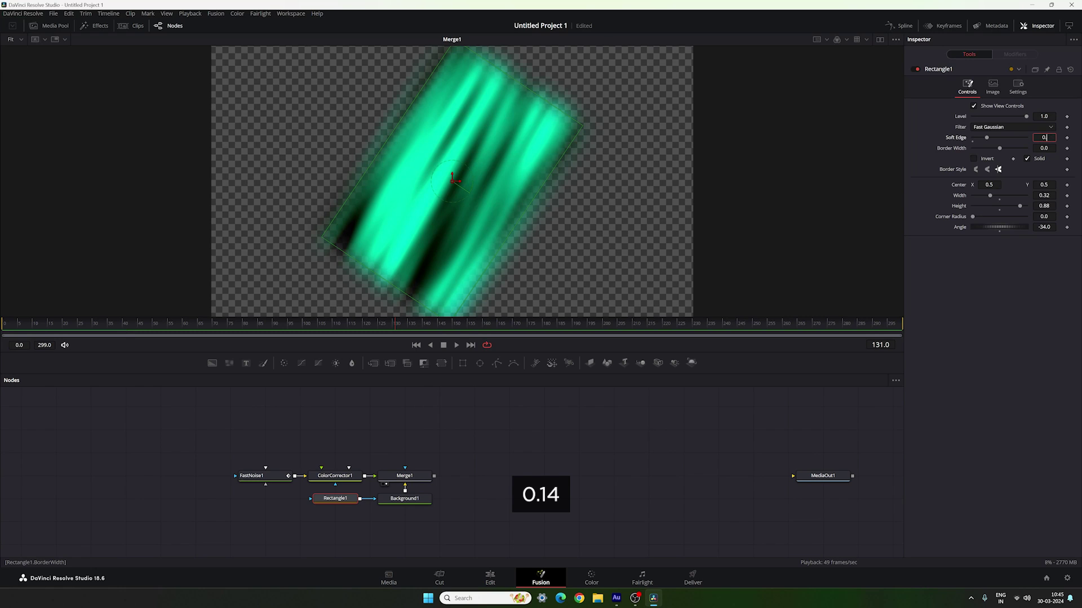
key("Tab")
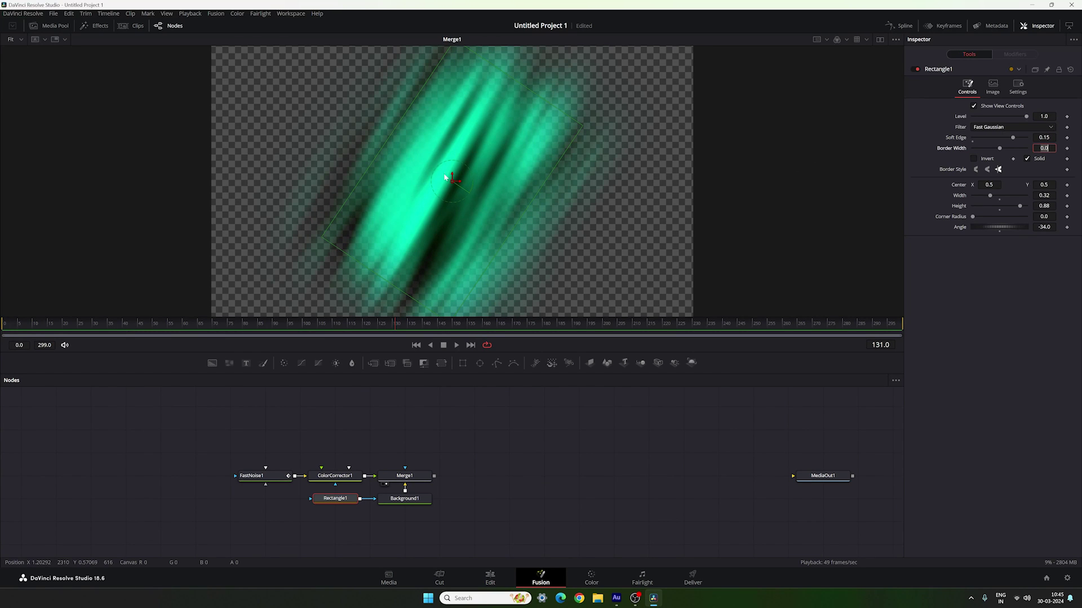
- Move the rectangle mask's center to X 0.32, Y 0.56, checking its placement at other frames
left_click_drag(452, 180, 361, 161)
left_click_drag(367, 325, 574, 332)
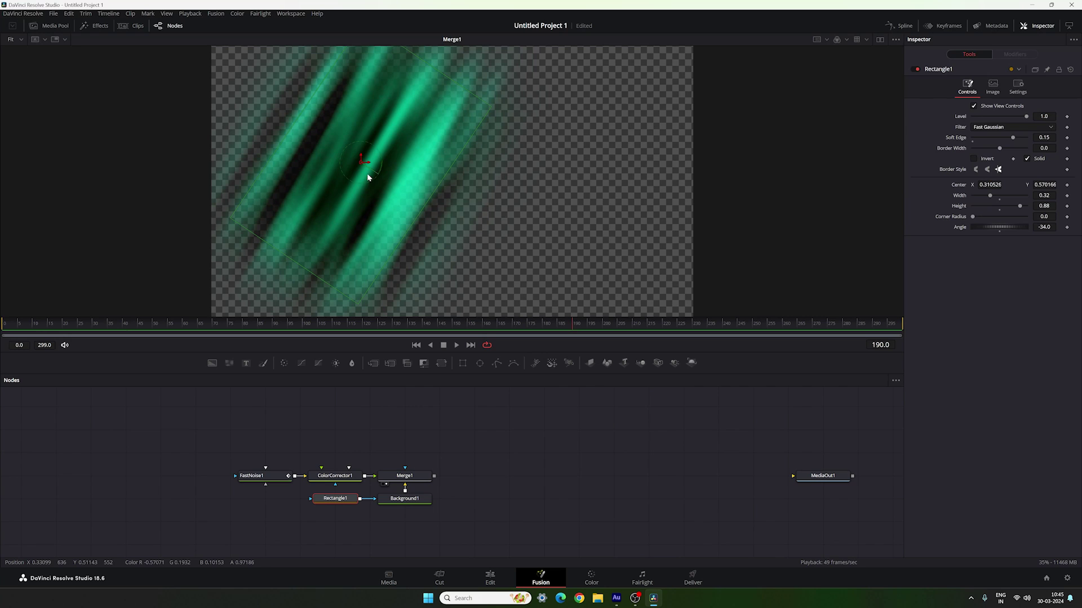
left_click_drag(362, 162, 374, 167)
left_click(466, 324)
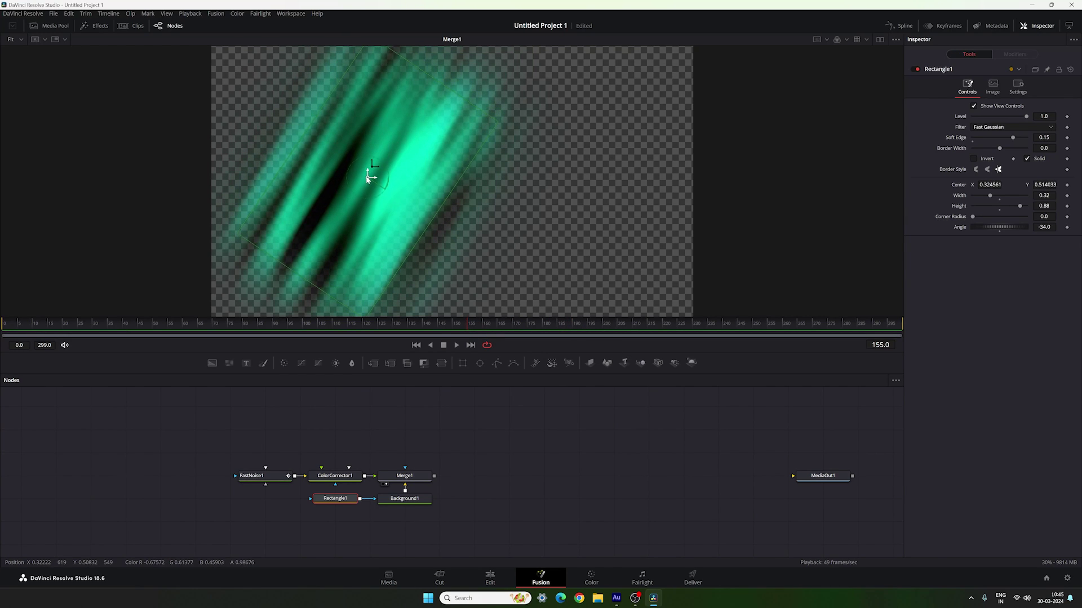
left_click_drag(370, 174, 370, 177)
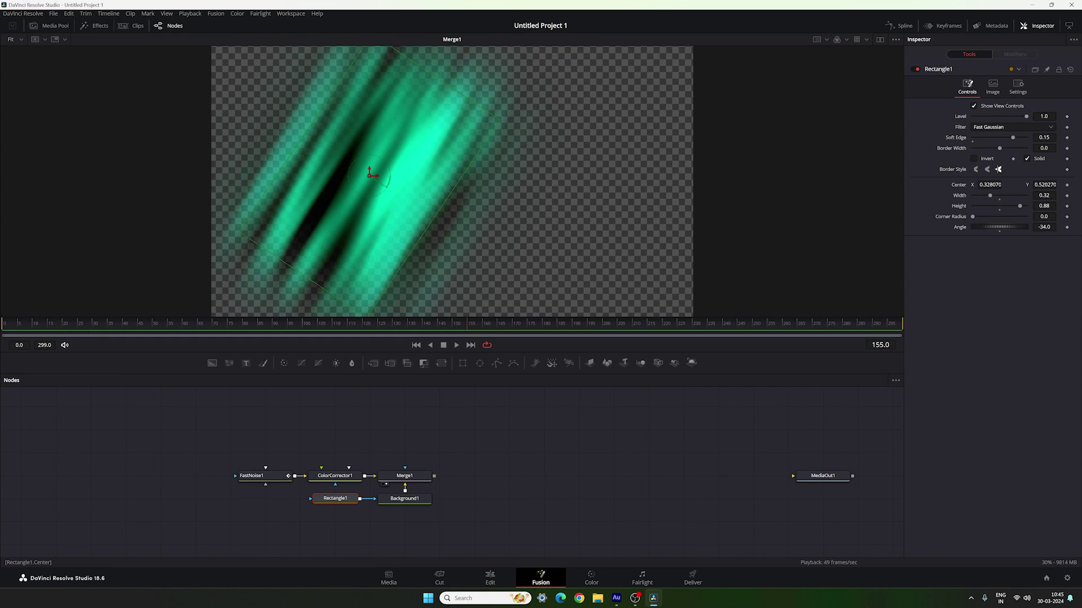
double_click(989, 185)
type("0.32")
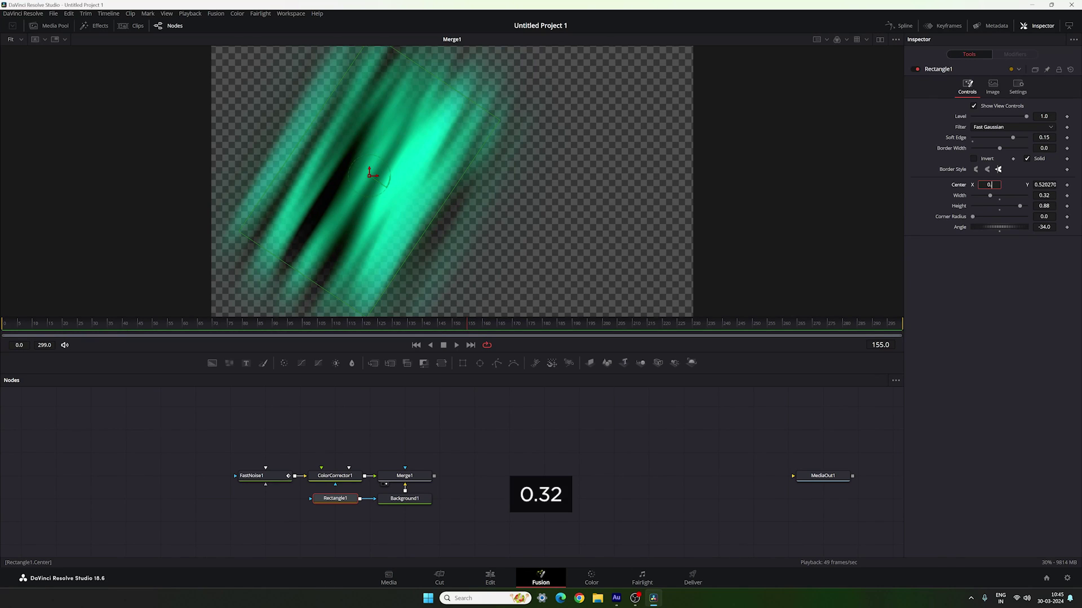
key("Tab")
type("0.")
key("Return")
left_click(456, 463)
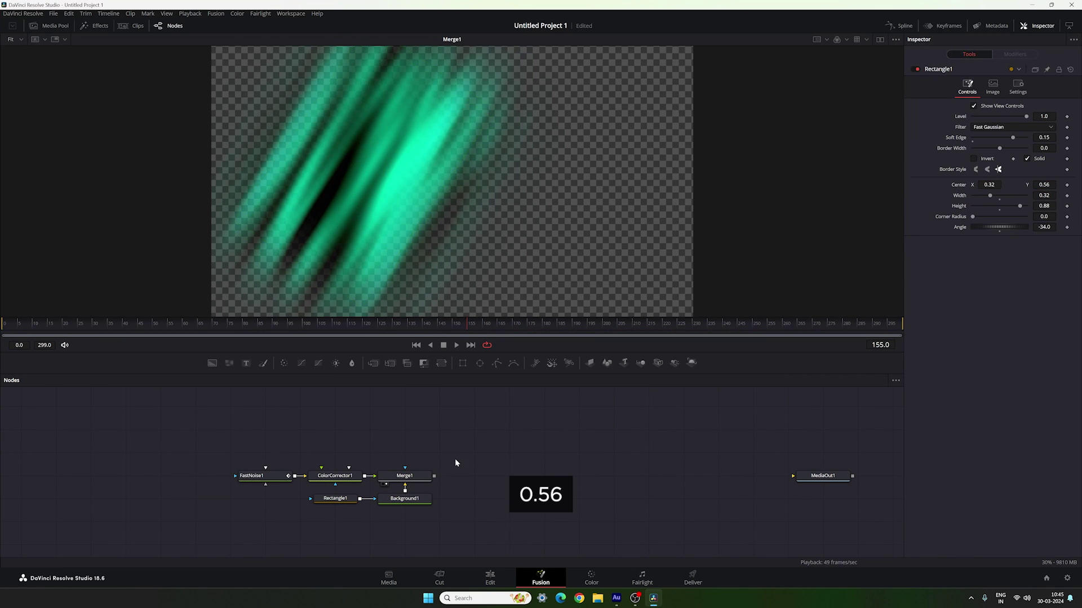
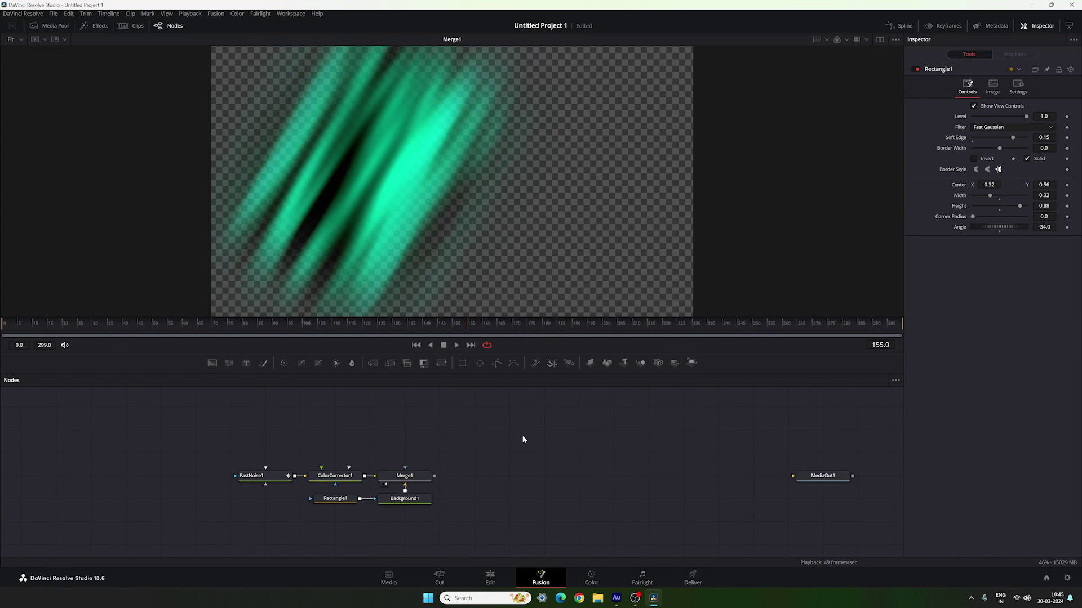
- Duplicate the ColorCorrector1, Merge1, Rectangle1 and Background1 nodes and place the copies above the originals
left_click_drag(325, 432, 484, 540)
key("ctrl+c")
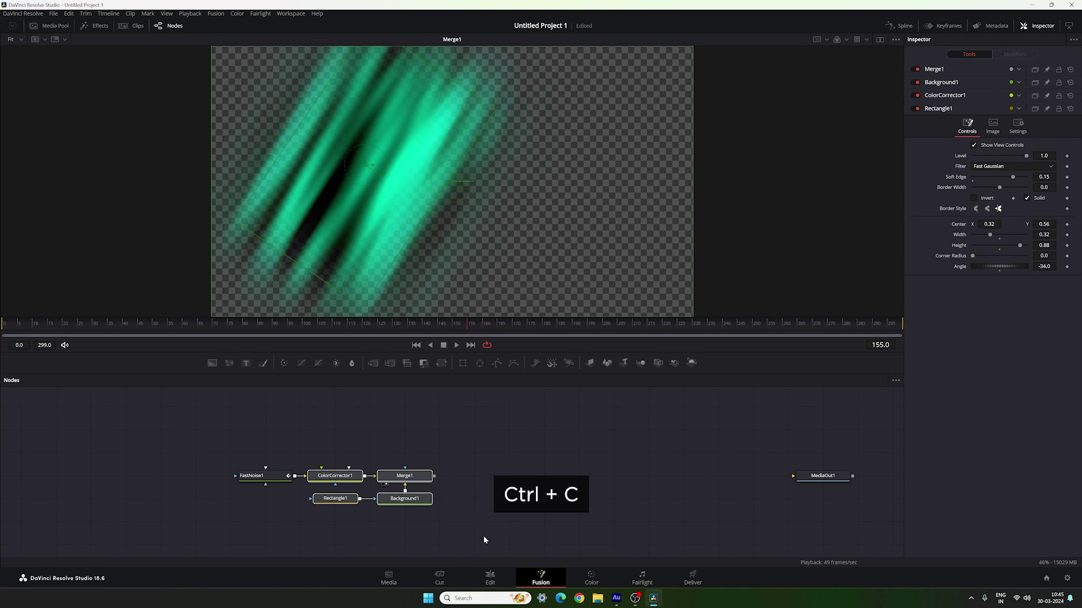
scroll(428, 451, "up", 2)
left_click(411, 448)
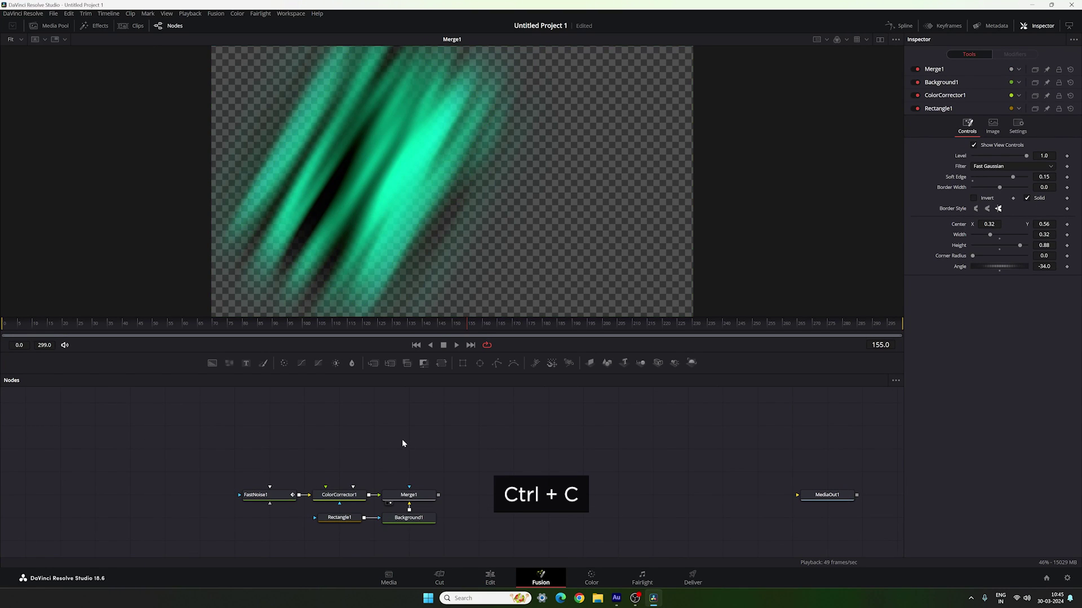
key("ctrl+v")
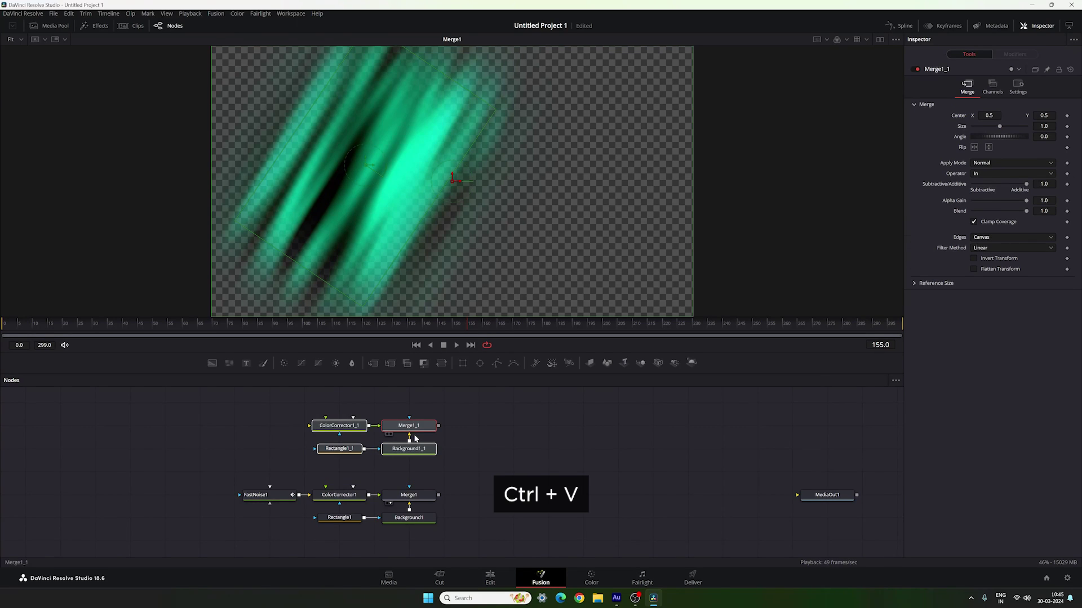
left_click(465, 449)
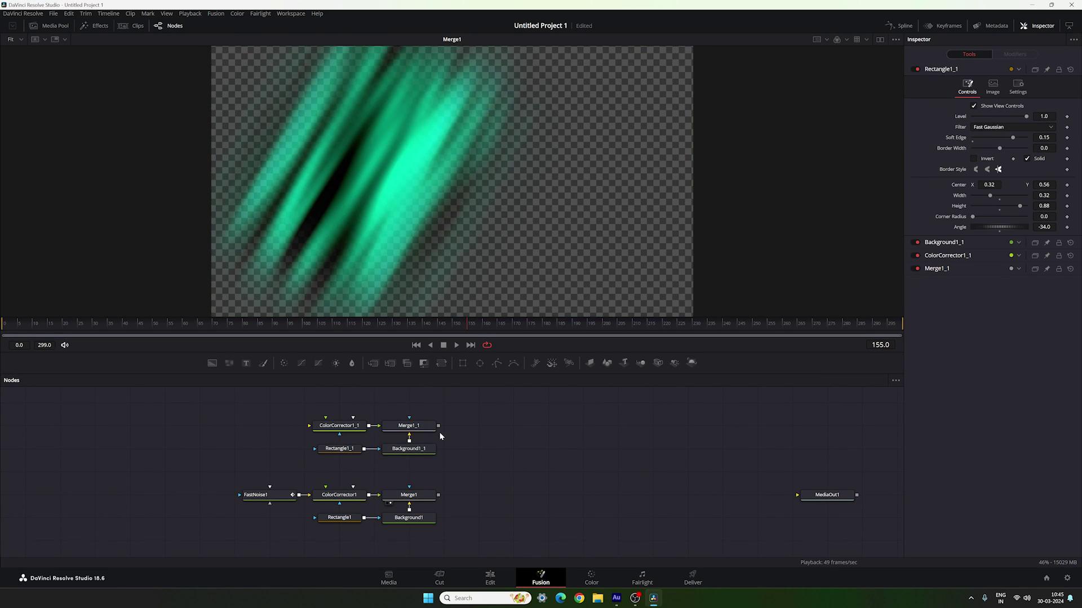
- Rename the copied rectangle and background nodes Rectangle2 and Background2
left_click(341, 450)
key("F2")
key("Right")
key("BackSpace")
key("BackSpace")
key("BackSpace")
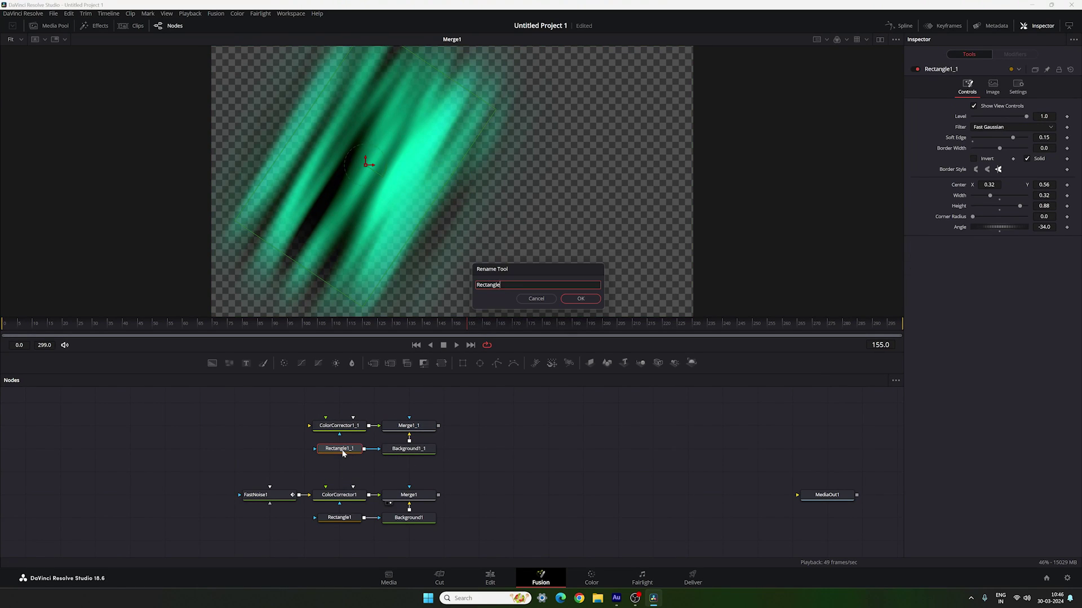
type("2")
key("Return")
left_click(411, 453)
type("Background2")
key("Return")
- Rename the copied color corrector and merge nodes ColorCorrector2 and Merge2
left_click(339, 426)
type("ColorCorrector2")
key("Return")
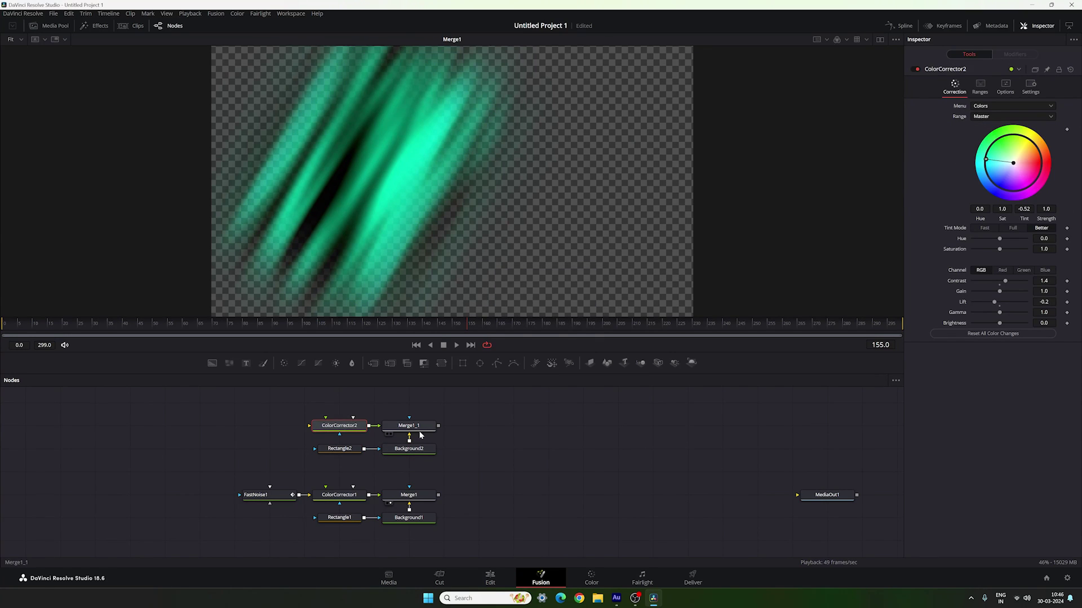
left_click(418, 429)
key("F2")
type("Merge2")
key("Return")
- Reposition FastNoise1 between the two node rows and connect its output to ColorCorrector2 as well
left_click_drag(248, 497, 227, 474)
left_click(221, 473)
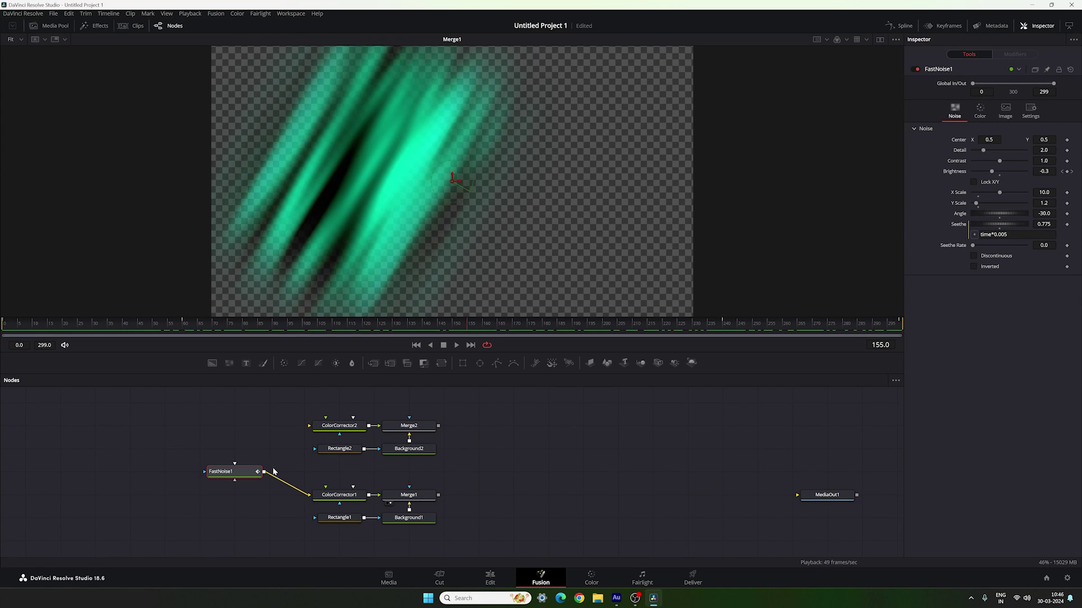
left_click_drag(263, 474, 309, 426)
- Show Merge2 in the viewer and shift ColorCorrector2's tint from green to blue
left_click_drag(416, 429, 453, 236)
left_click(352, 428)
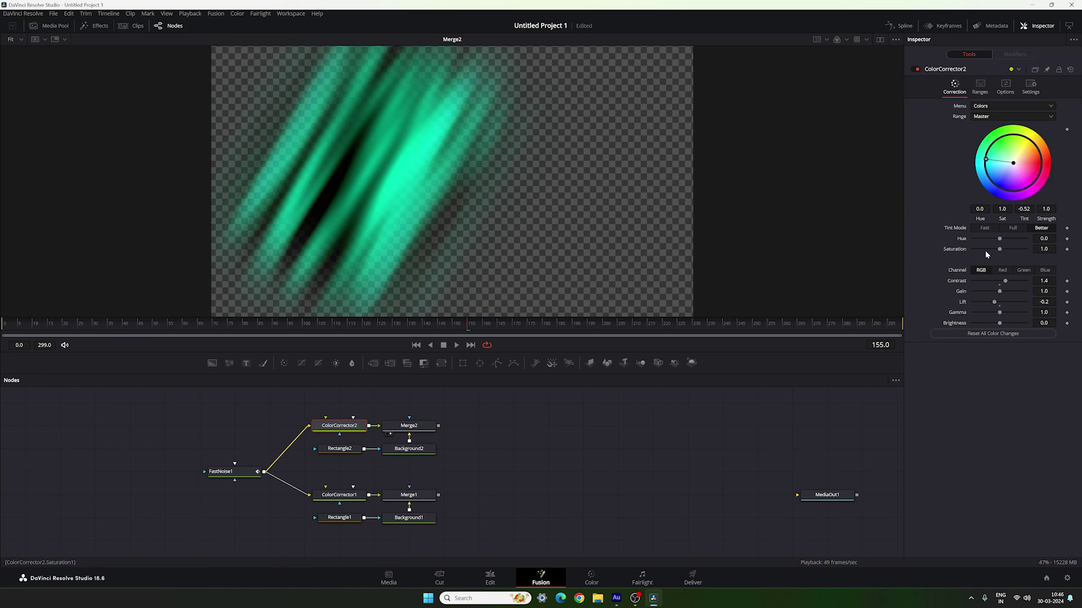
left_click_drag(986, 159, 980, 187)
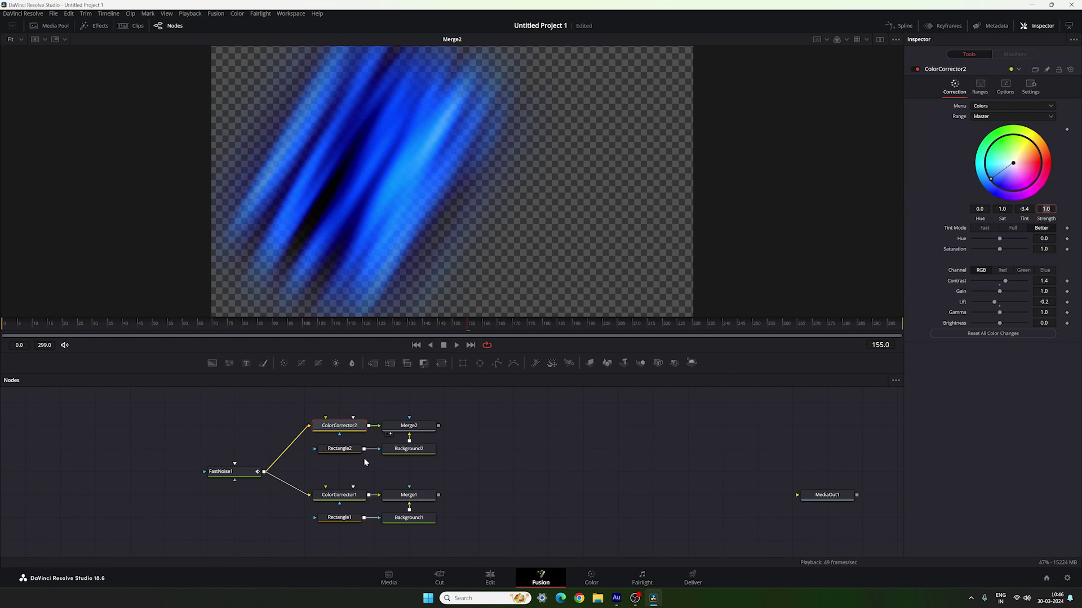
- Move the Rectangle2 mask's center to about X 0.65, Y 0.67 and compare the Merge1 and Merge2 results in the viewer
left_click(338, 449)
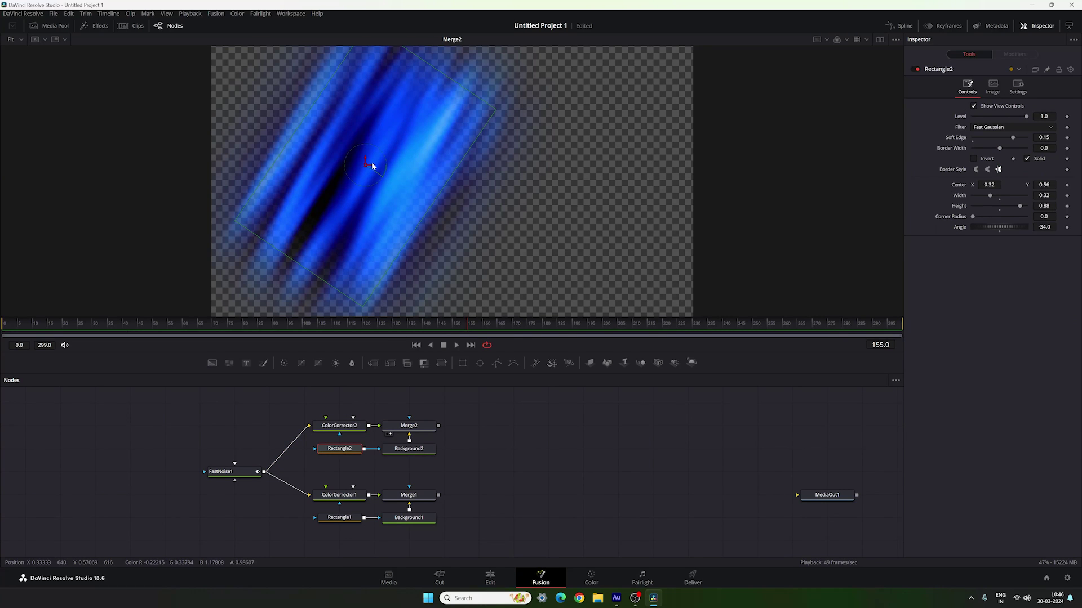
left_click_drag(365, 165, 524, 135)
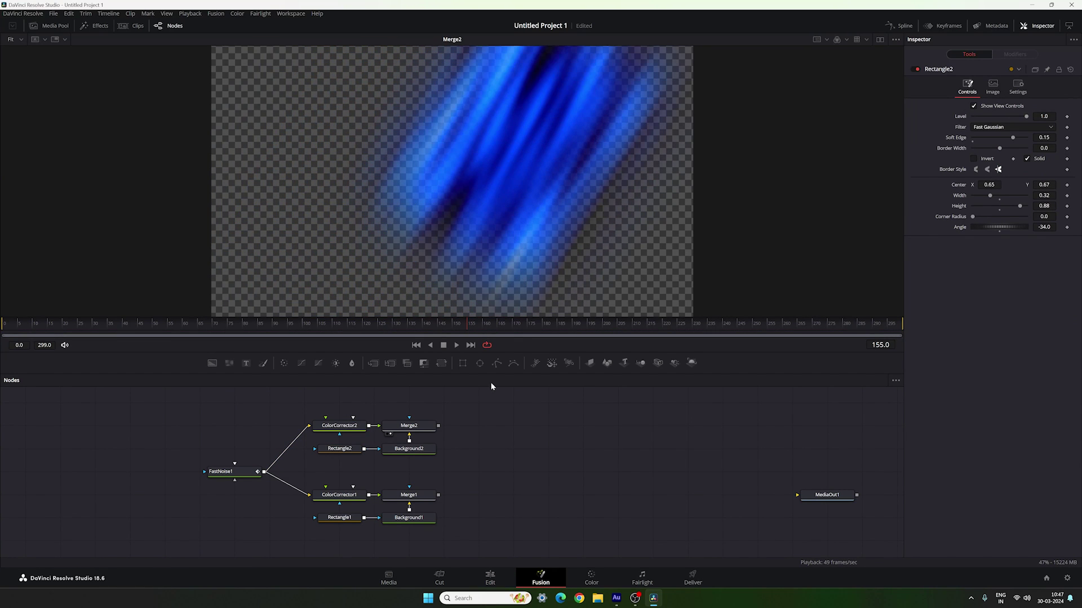
left_click_drag(426, 498, 556, 168)
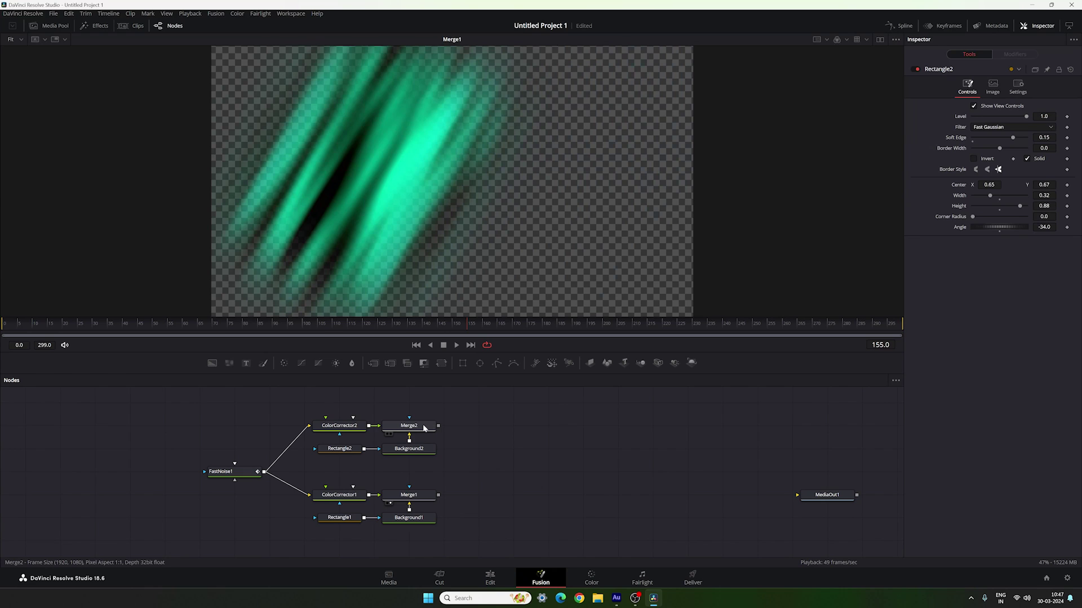
left_click_drag(424, 428, 490, 184)
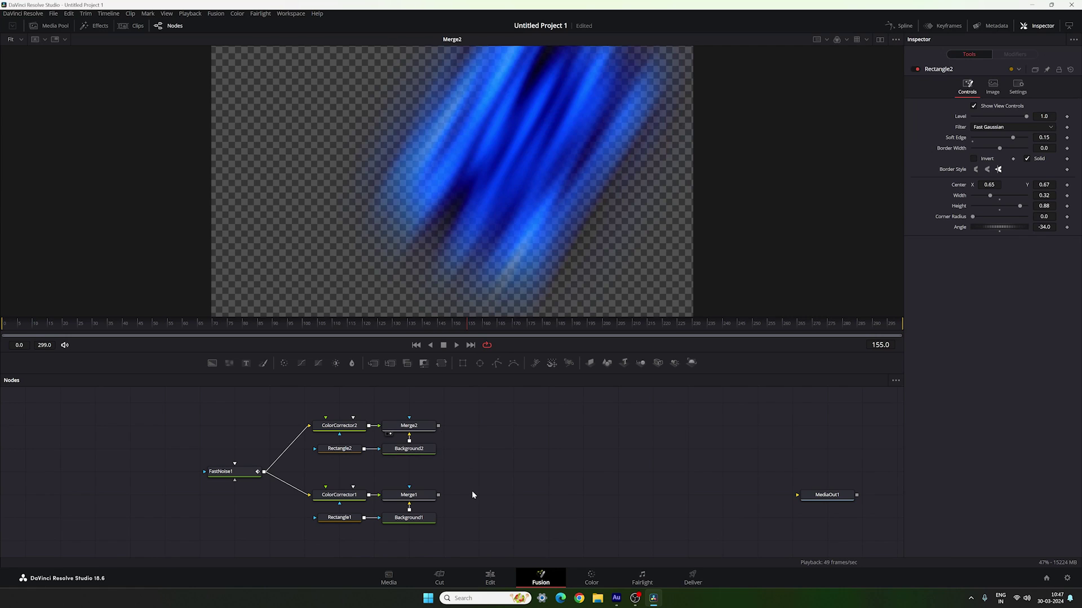
- Composite Merge2 over Merge1 with a new Merge node and show the combined result in the viewer
left_click_drag(439, 428, 439, 495)
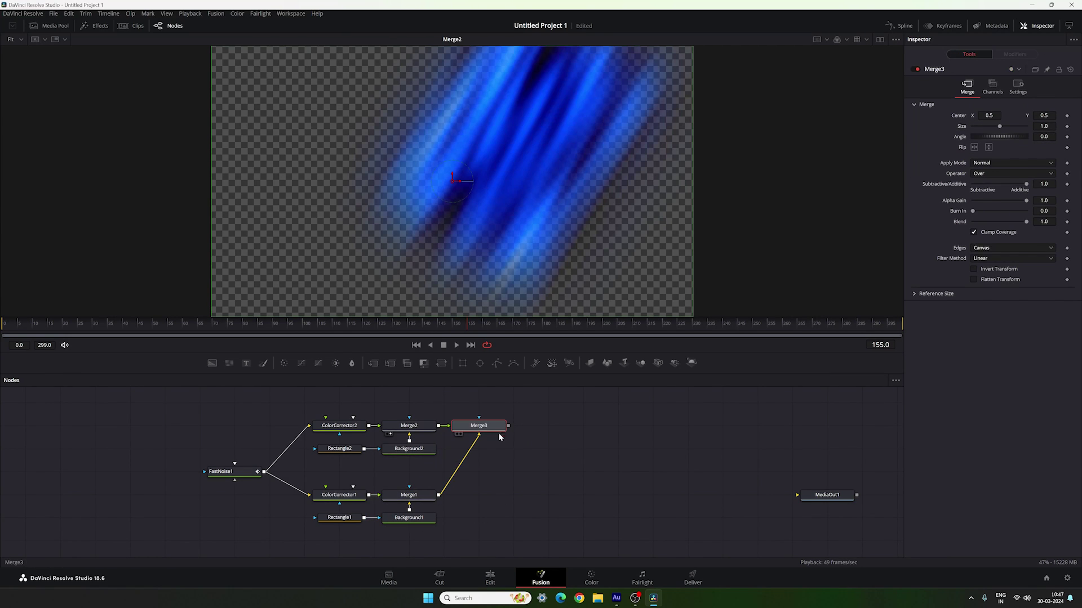
left_click_drag(490, 431, 511, 205)
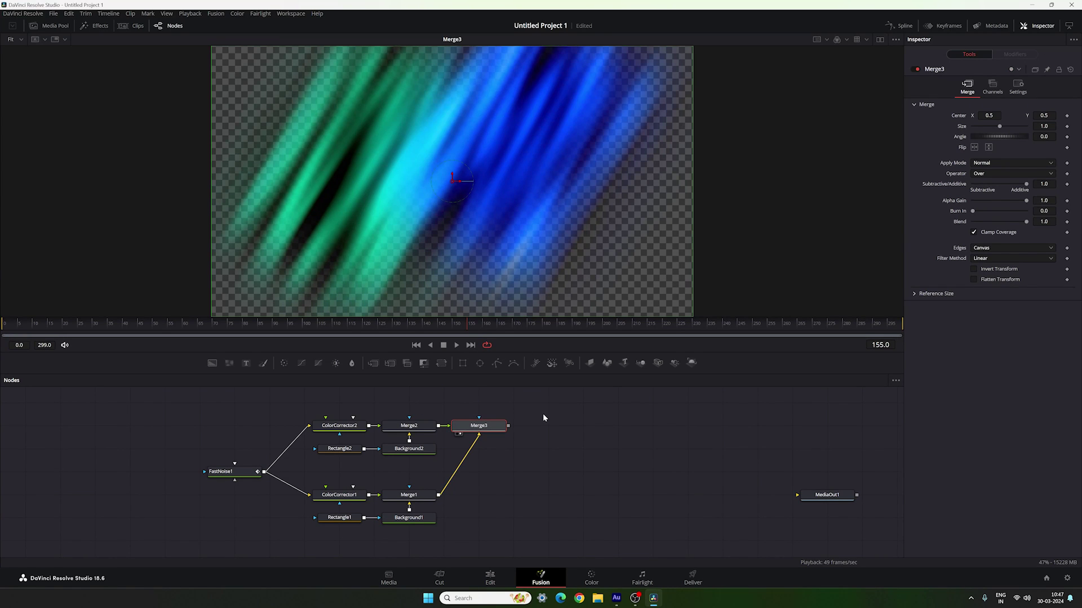
left_click_drag(543, 414, 544, 445)
left_click(539, 440)
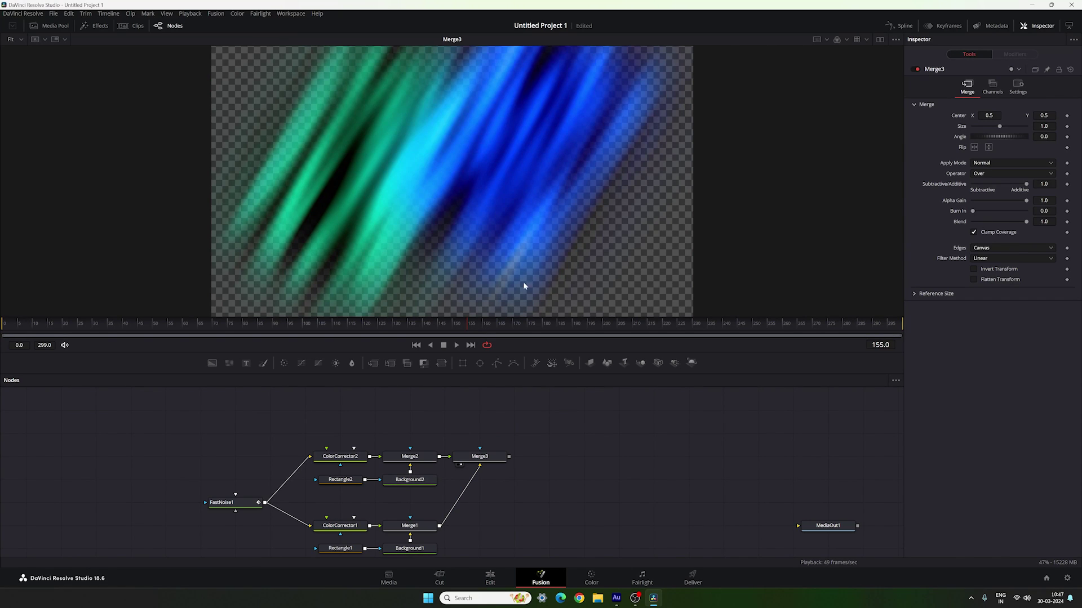
- Add a black Background node above the ColorCorrector2 row and show it in the viewer
left_click_drag(218, 369, 341, 433)
key("1")
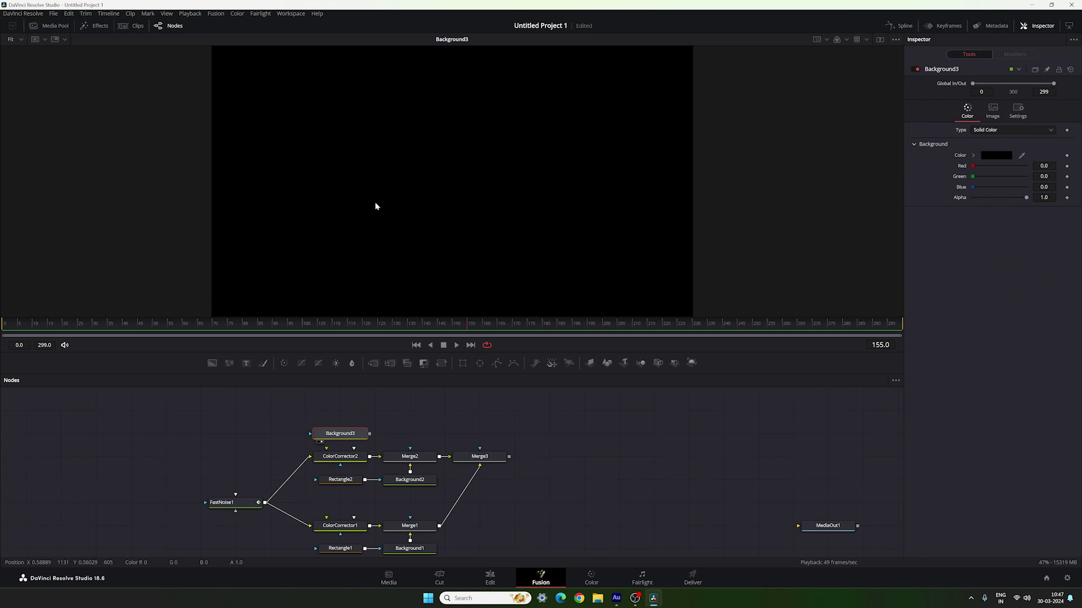
scroll(414, 460, "up", 2)
left_click_drag(344, 471, 348, 450)
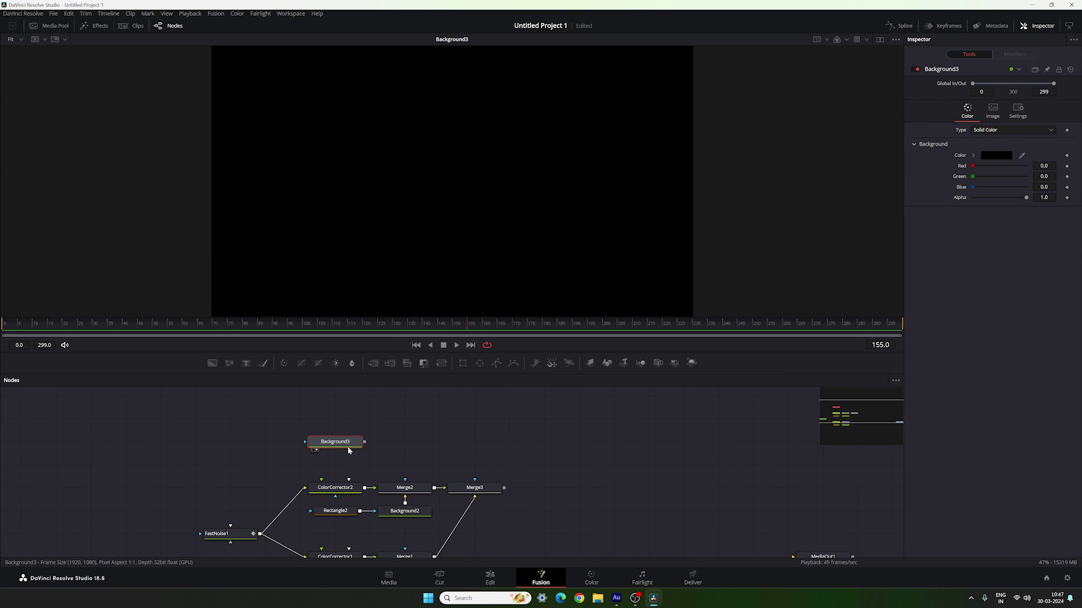
- Composite Merge3 over Background3 with a new Merge node placed in line with Background3, and show it in the viewer
left_click(448, 445)
left_click_drag(474, 488, 513, 200)
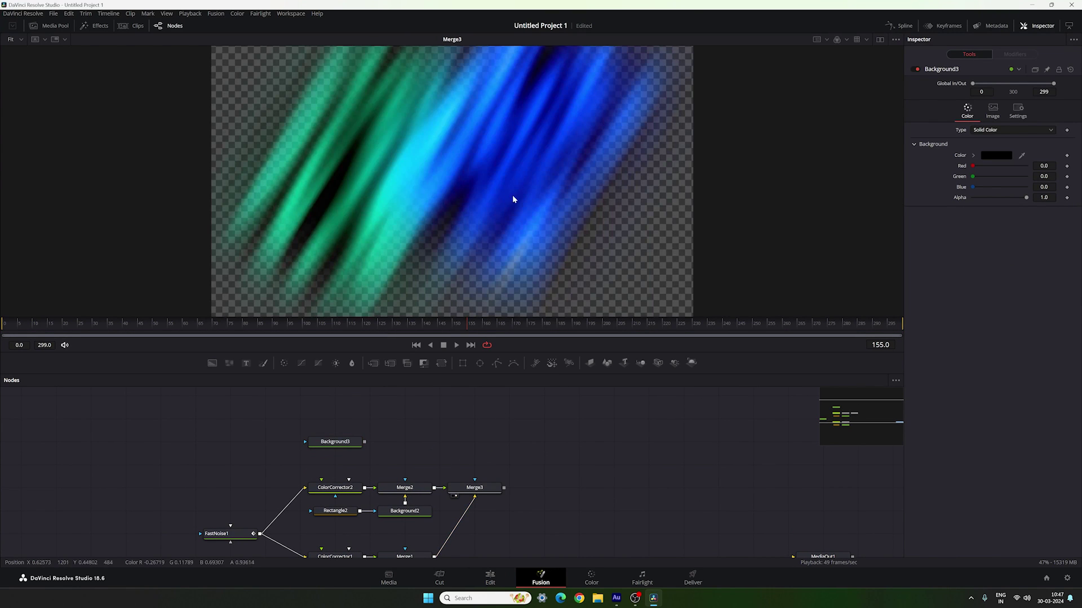
left_click_drag(335, 442, 378, 203)
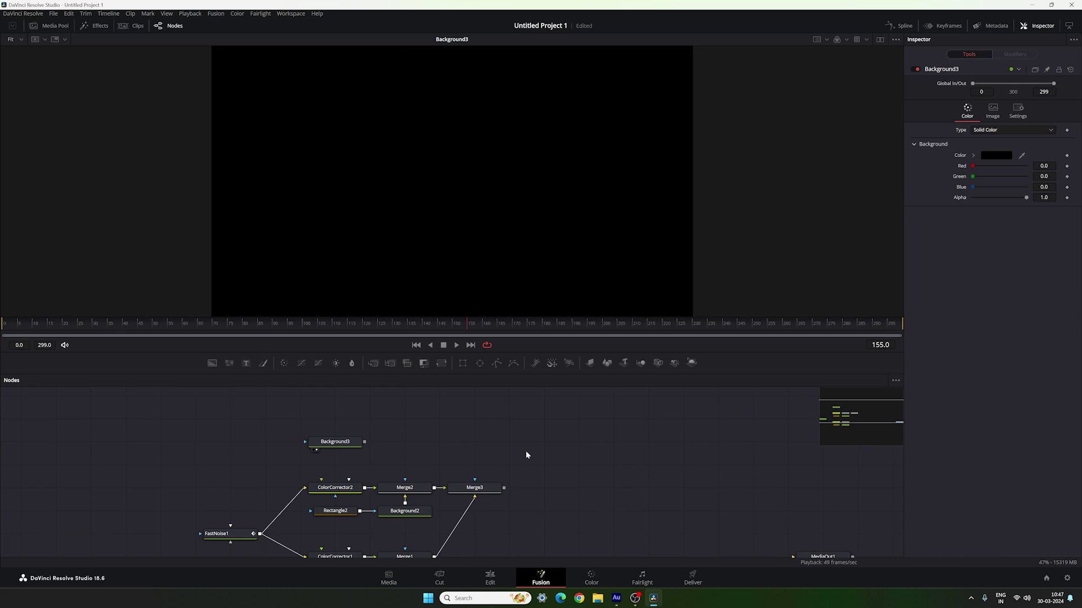
left_click_drag(504, 488, 367, 446)
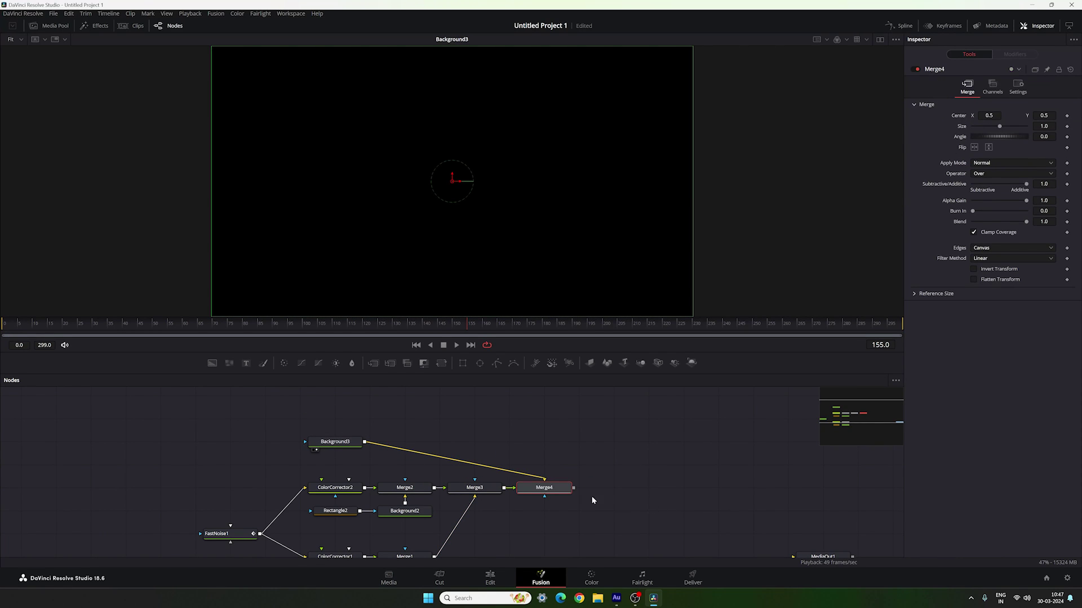
left_click_drag(541, 490, 506, 198)
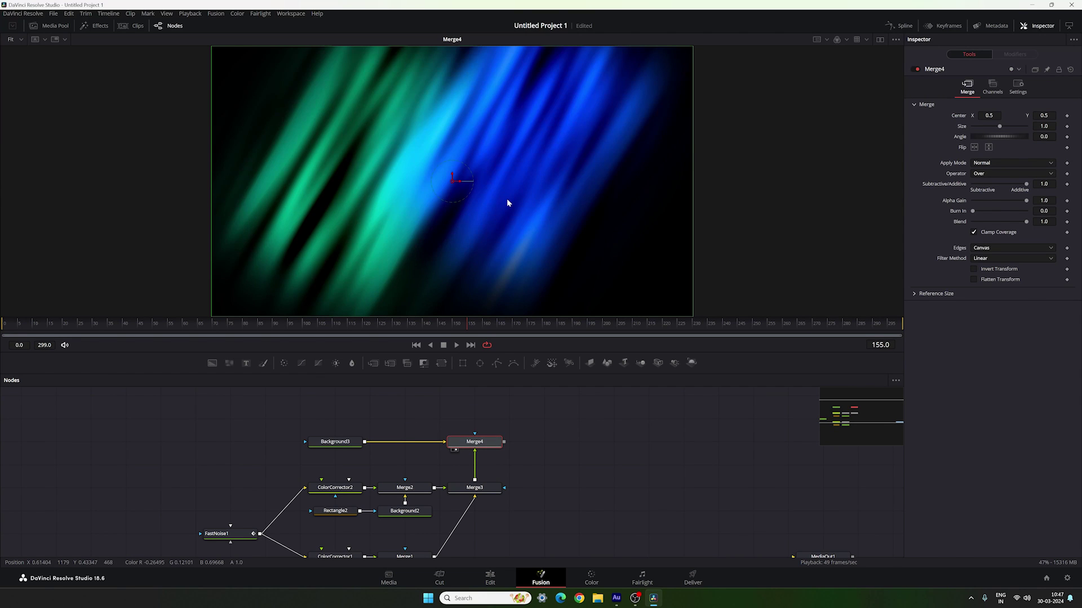
- Play the Merge4 animation from the start and park the playhead at frame 146
left_click(415, 346)
left_click(456, 345)
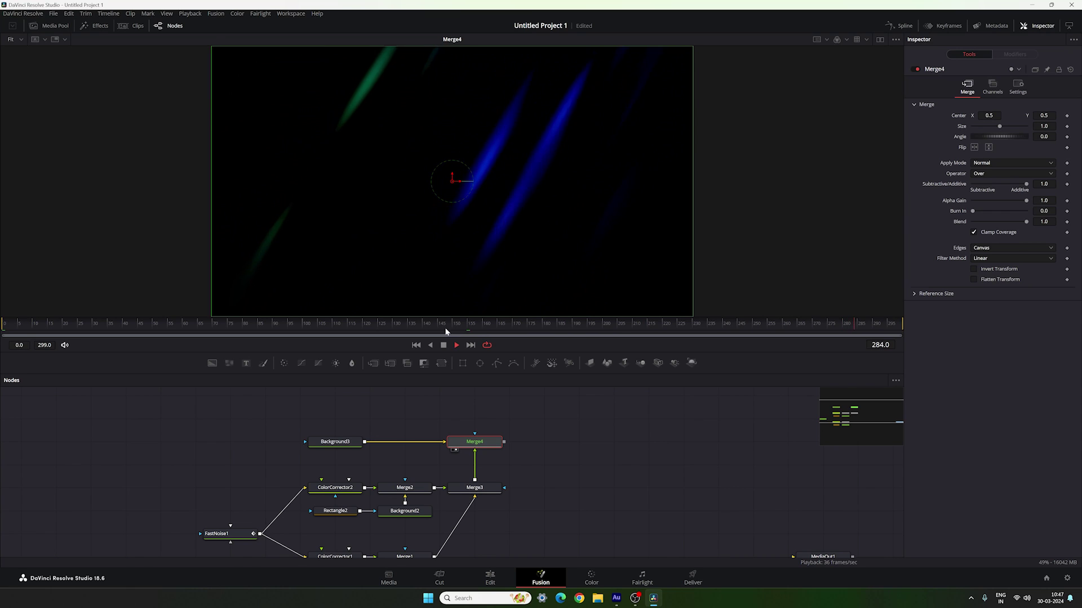
left_click_drag(423, 327, 442, 337)
left_click_drag(473, 392, 473, 416)
left_click(279, 416)
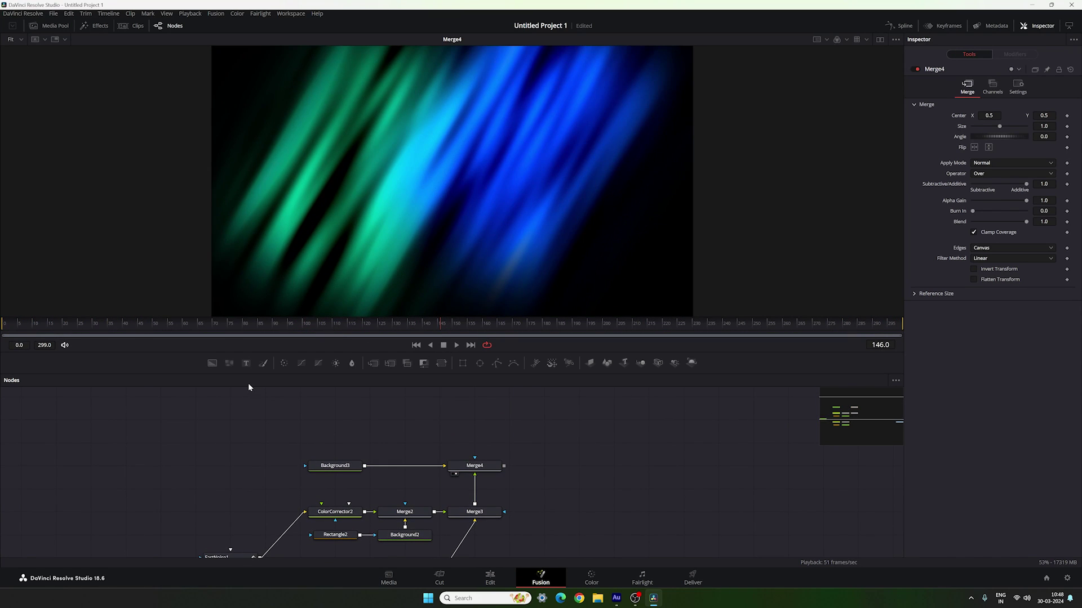
- Add a Text node merged over Merge4, show the new merge in the viewer, and enter the text CREATIVE
left_click_drag(248, 368, 480, 440)
key("1")
left_click(336, 443)
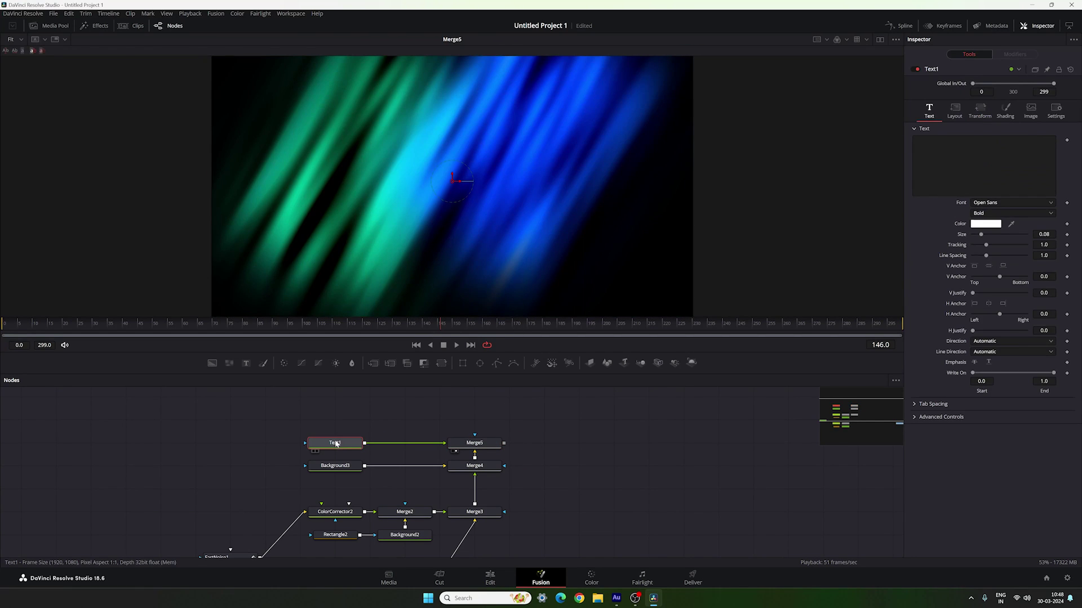
type("CREATIVE")
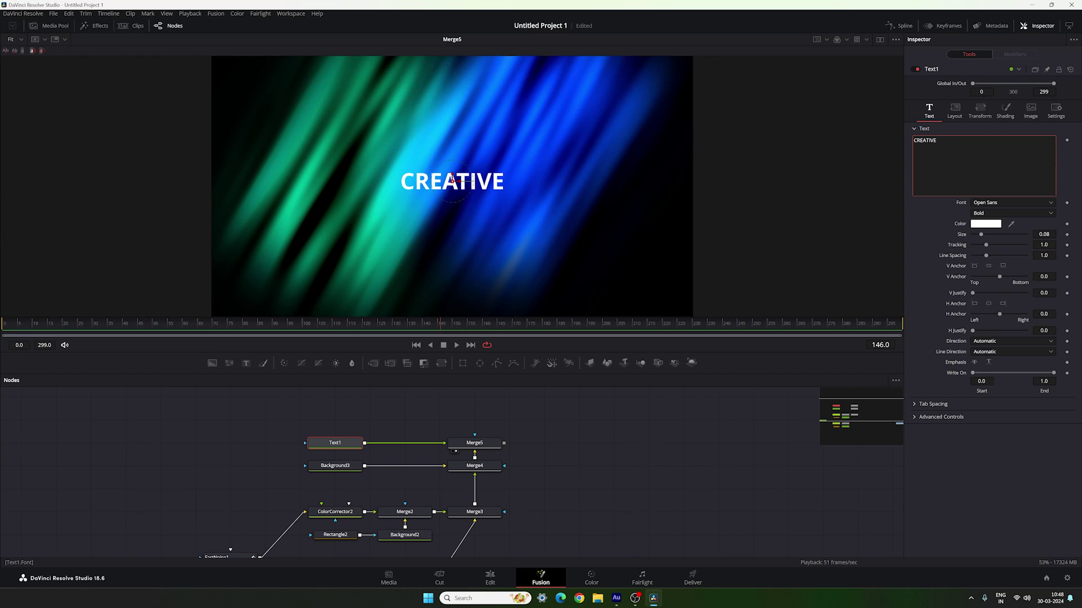
- Set the CREATIVE text's font to Bebas Neue Pro with the Middle style
left_click(987, 204)
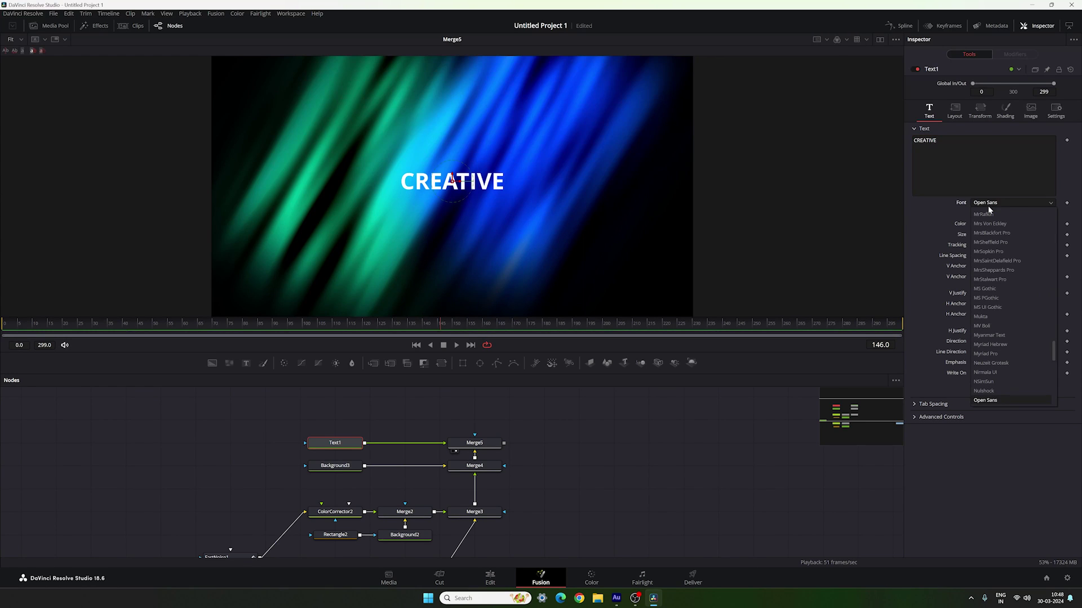
scroll(992, 237, "up", 10)
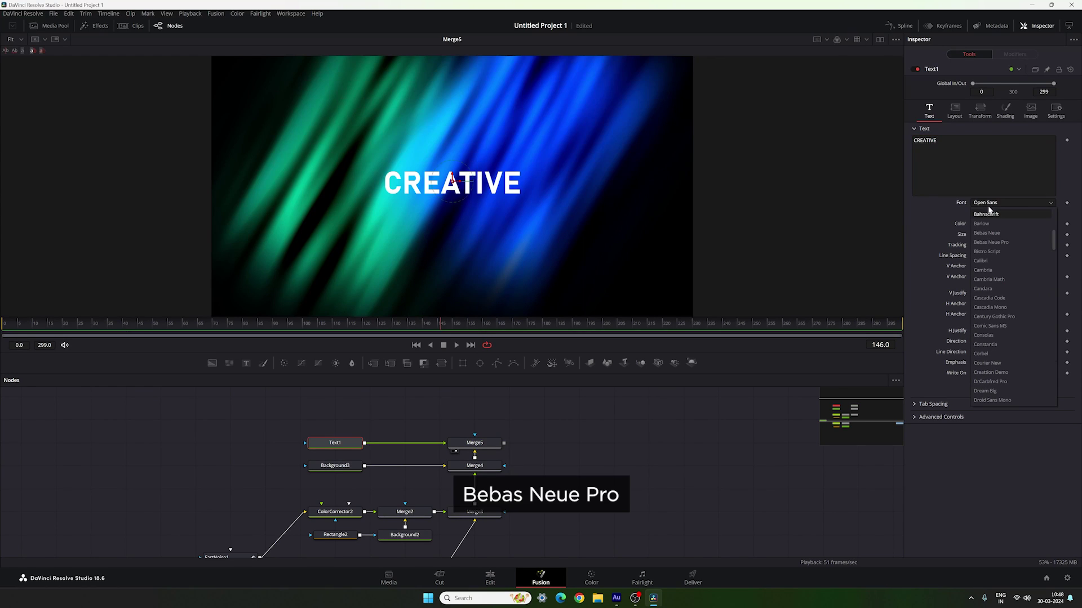
left_click(996, 242)
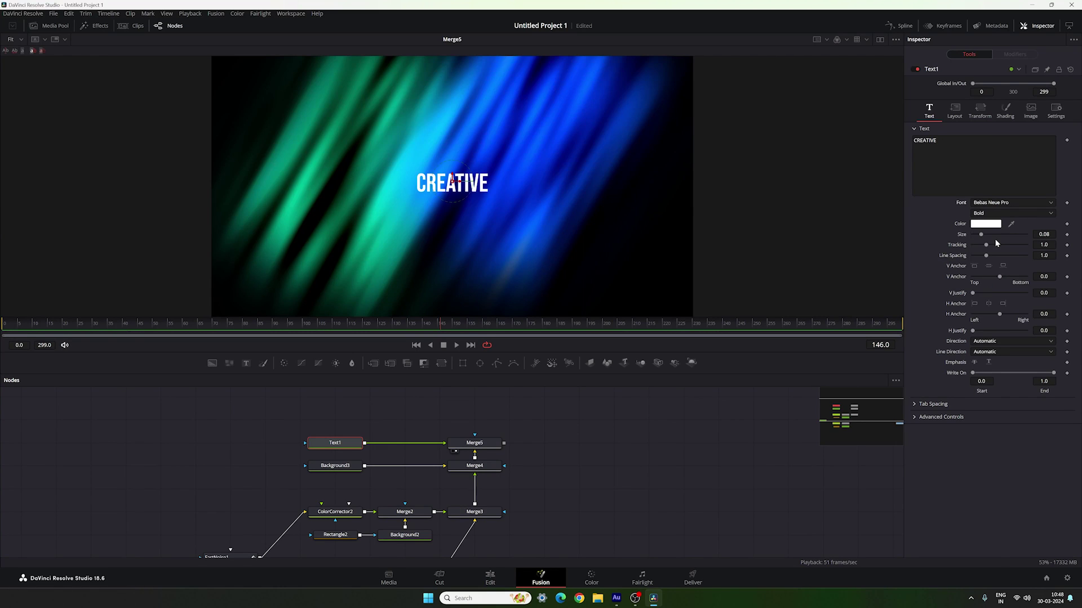
left_click(986, 217)
left_click(983, 241)
- Set the CREATIVE text's size to 0.25
left_click_drag(980, 239, 1016, 238)
double_click(1042, 234)
type("0")
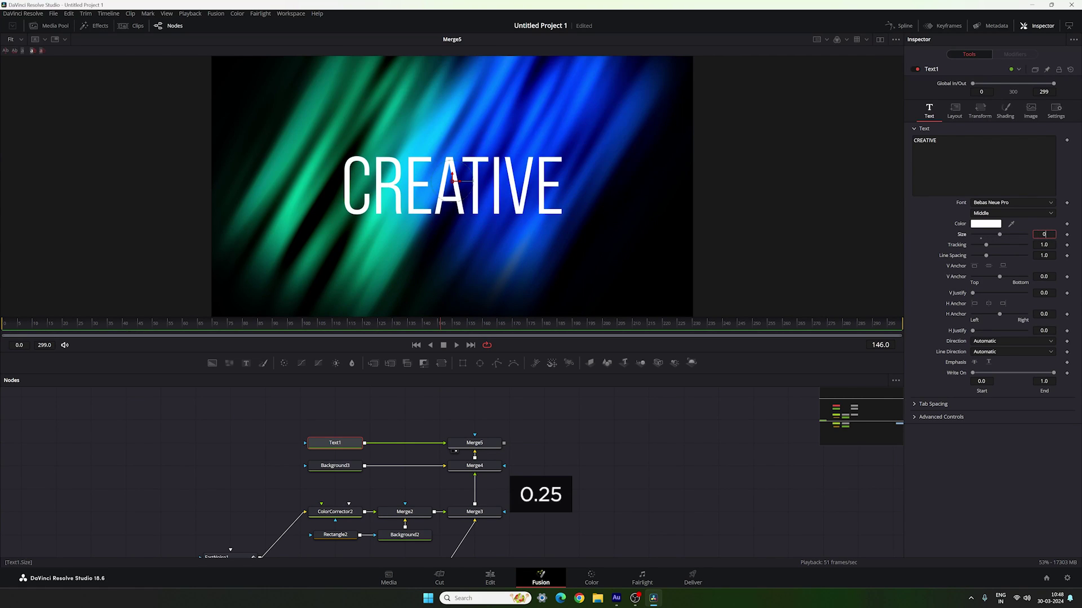
type(".25")
key("Tab")
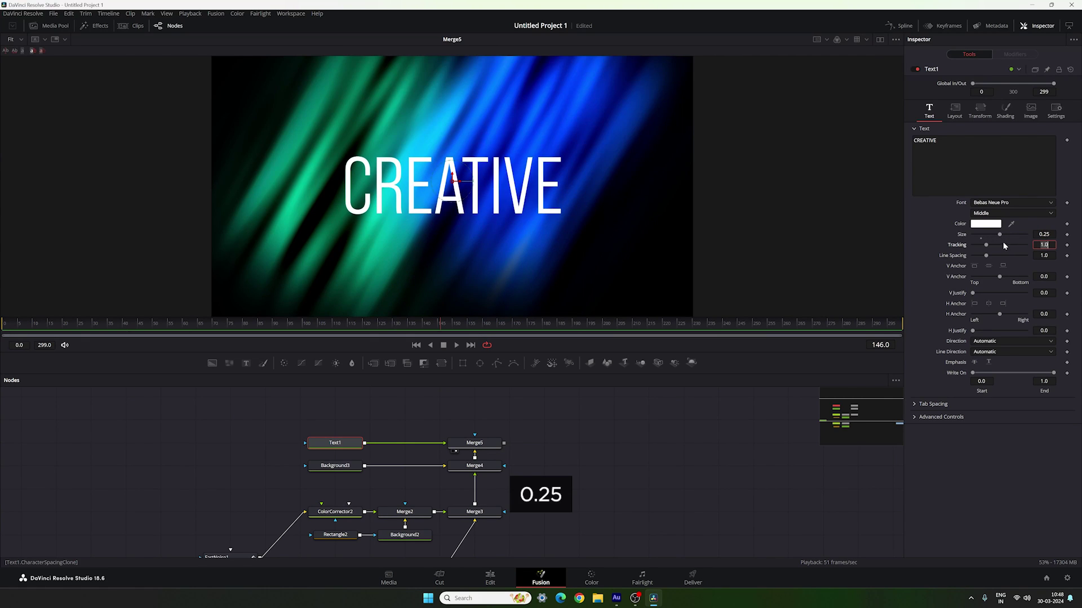
- Set the CREATIVE text's tracking to 0.98
left_click_drag(987, 246, 985, 245)
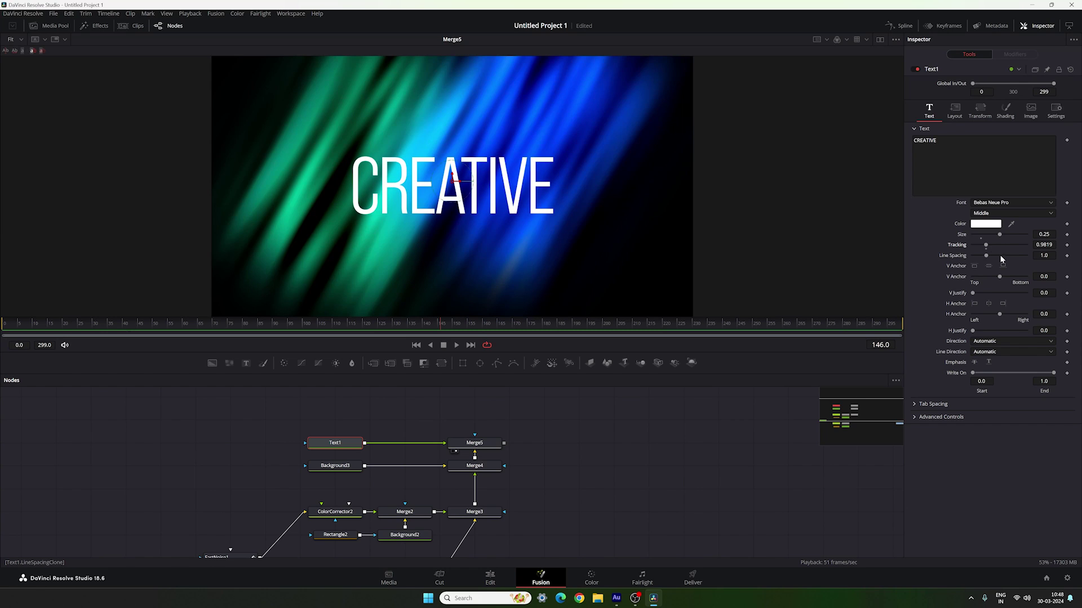
double_click(1043, 244)
type("0.9")
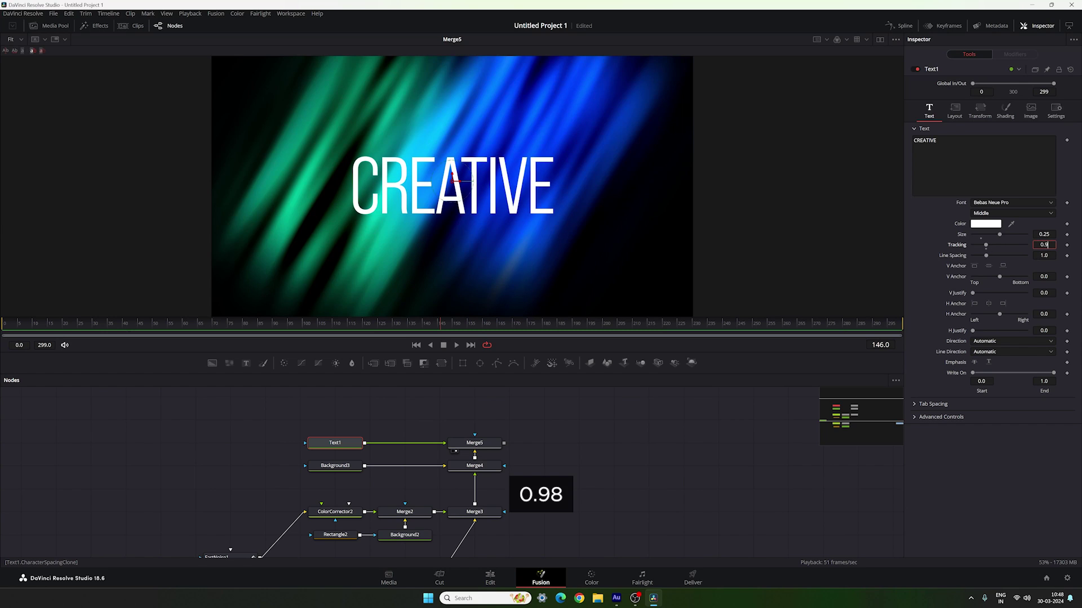
type("8")
key("Tab")
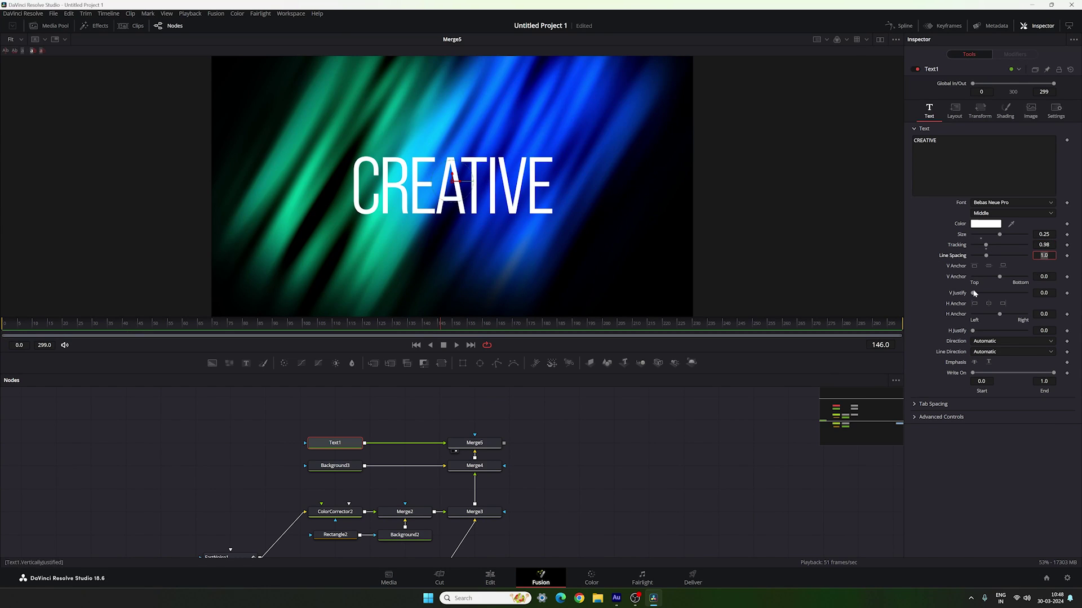
- Turn on the centre and safe-area guides in the viewer showing the CREATIVE title
left_click(459, 128)
right_click(457, 127)
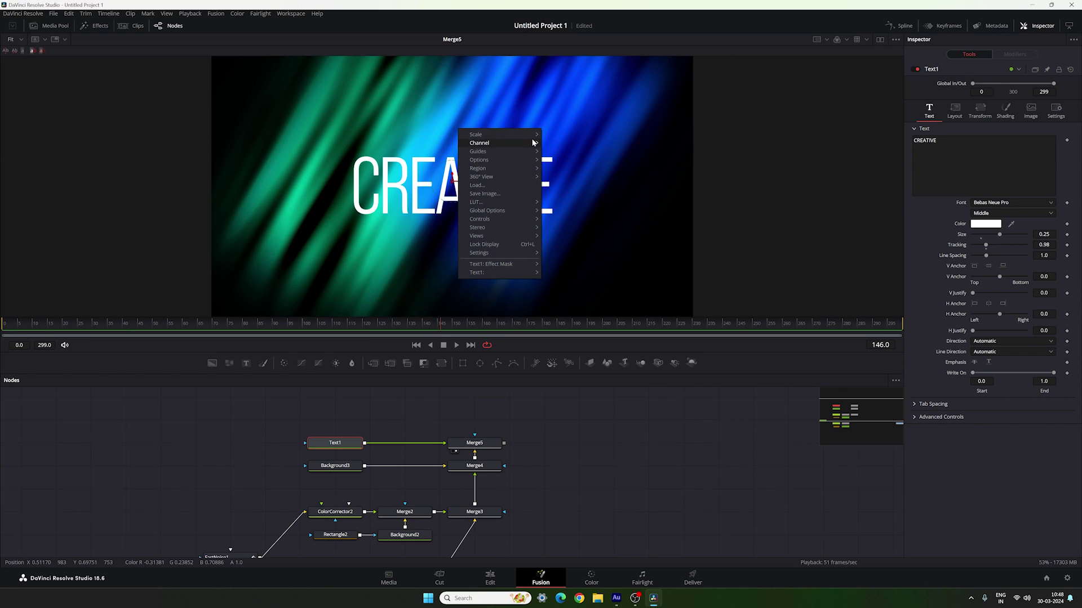
mouse_move(488, 153)
left_click(567, 151)
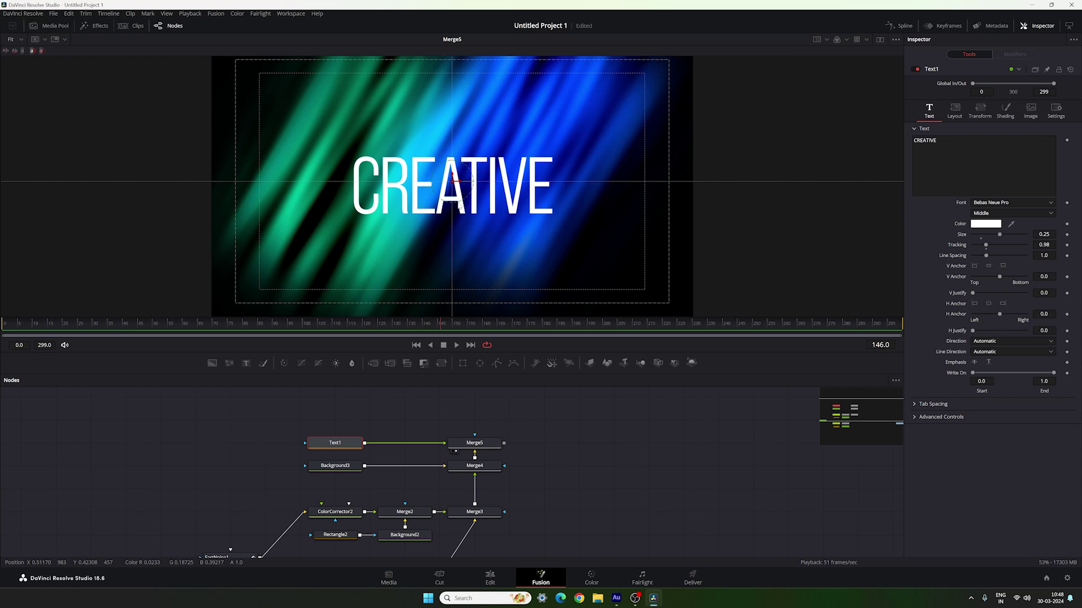
- Nudge the CREATIVE text slightly upward so its letters are vertically centred on the horizontal guide
scroll(451, 203, "up", 3)
left_click_drag(454, 160, 454, 154)
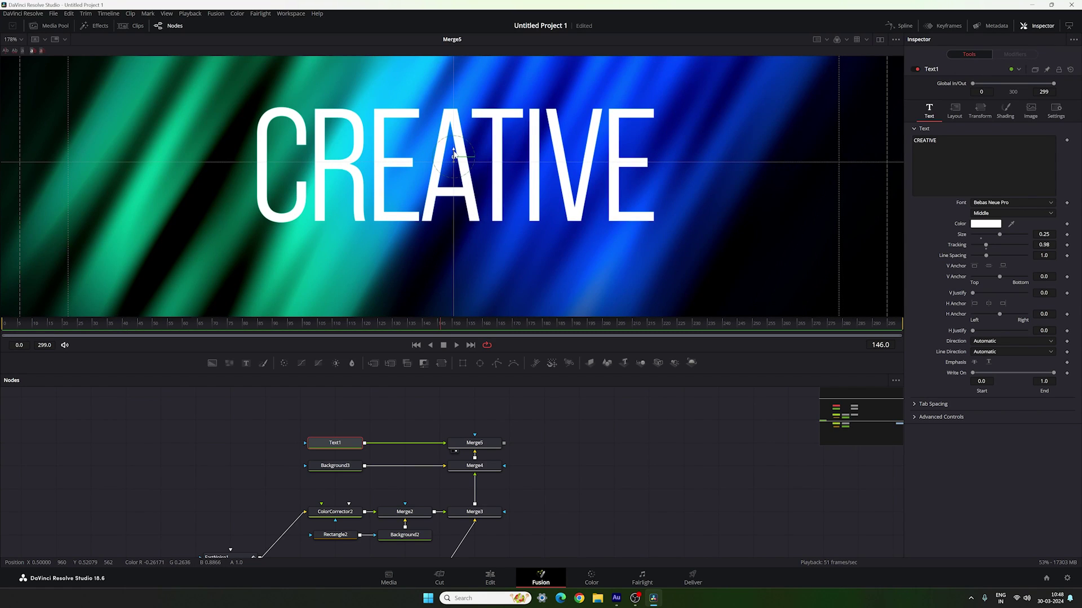
scroll(464, 170, "down", 3)
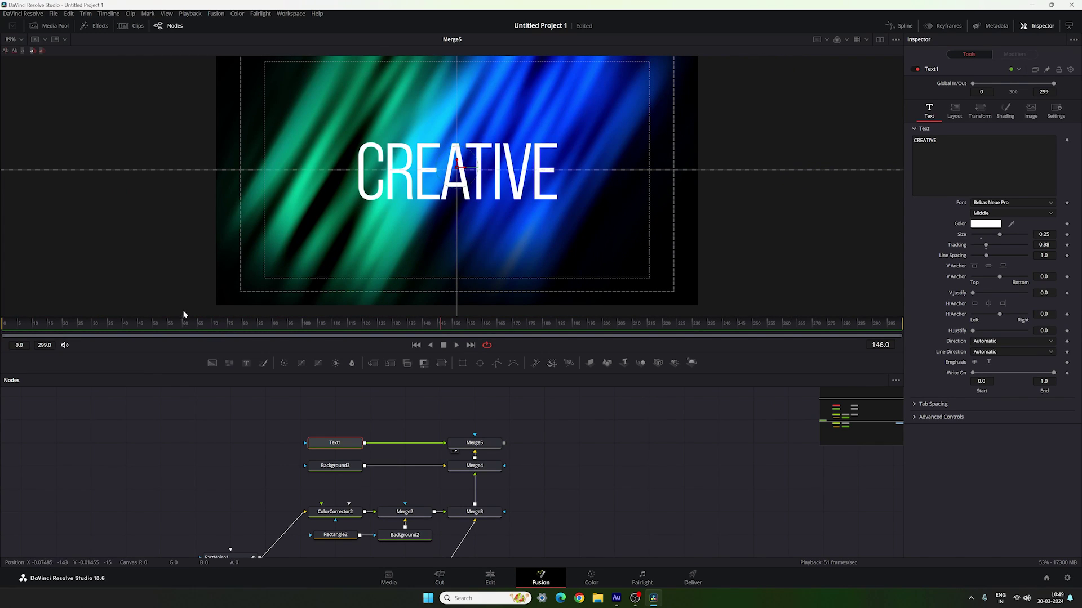
- Add a keyframe for the CREATIVE text's size at frame 90
left_click_drag(157, 328, 273, 333)
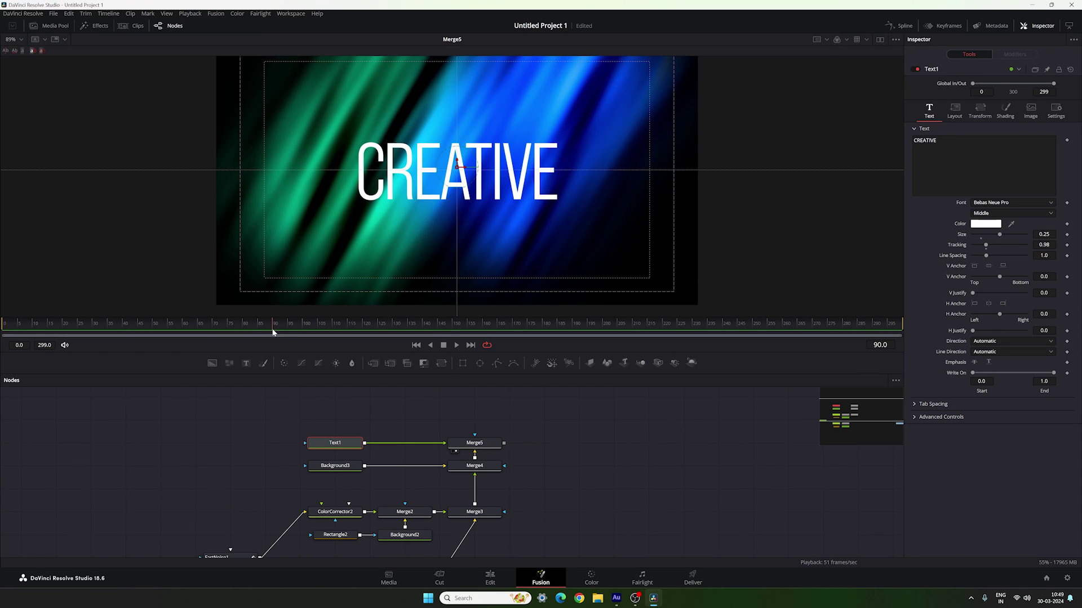
right_click(963, 237)
left_click(973, 245)
- Set the CREATIVE text's size to 0.15 at frame 0 and scrub through the frames to preview the growth
left_click_drag(270, 330, 3, 332)
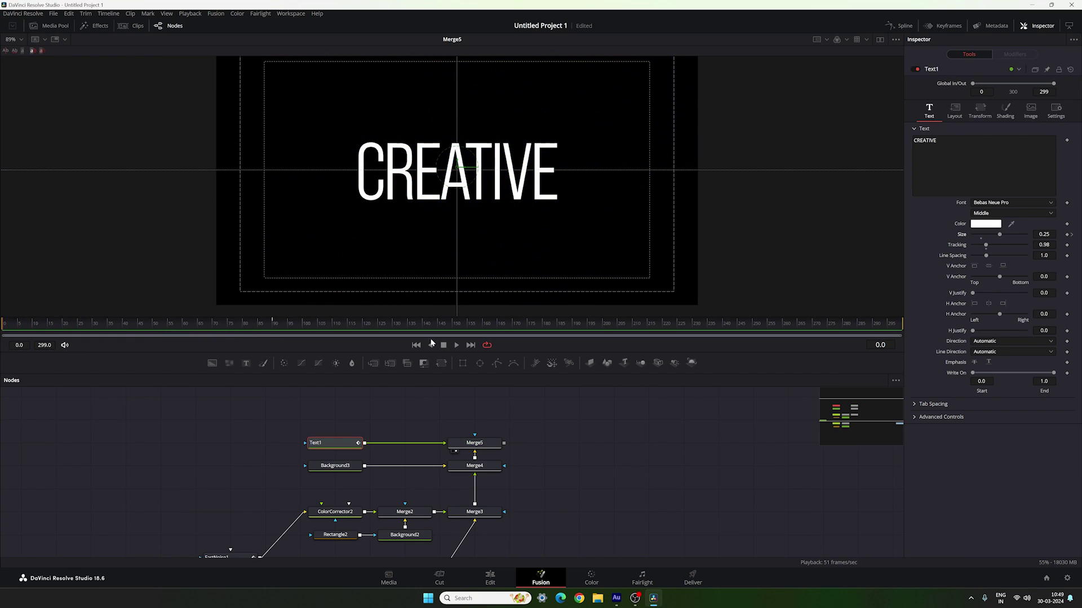
double_click(1043, 234)
type("0.15")
key("Tab")
left_click(31, 329)
left_click_drag(31, 329, 339, 326)
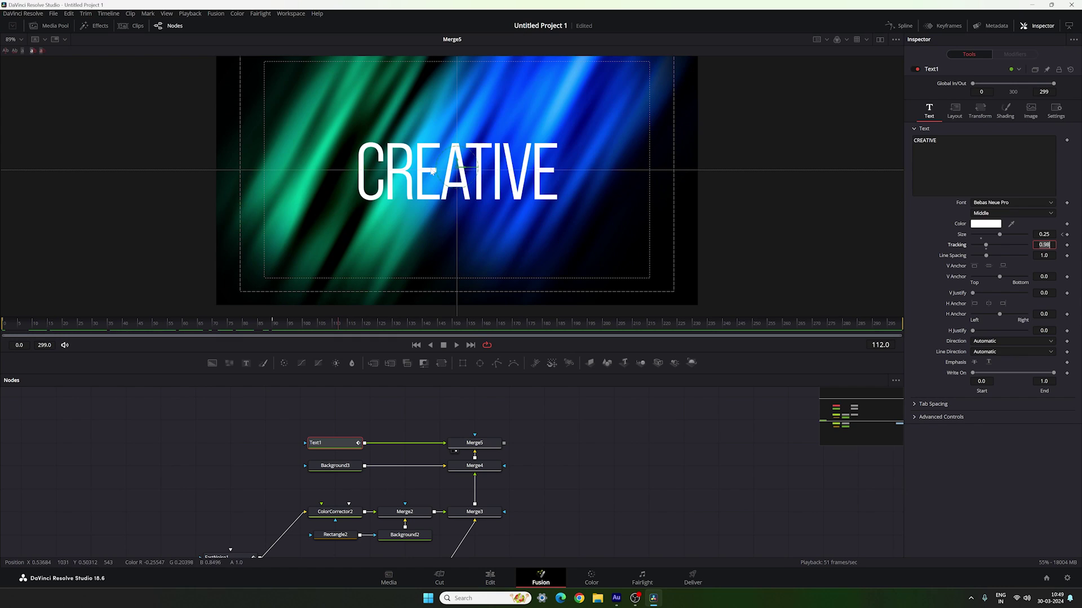
- Show Text1's size curve fitted in the Spline editor and smooth both of its keyframes
left_click(897, 27)
left_click(473, 445)
key("F4")
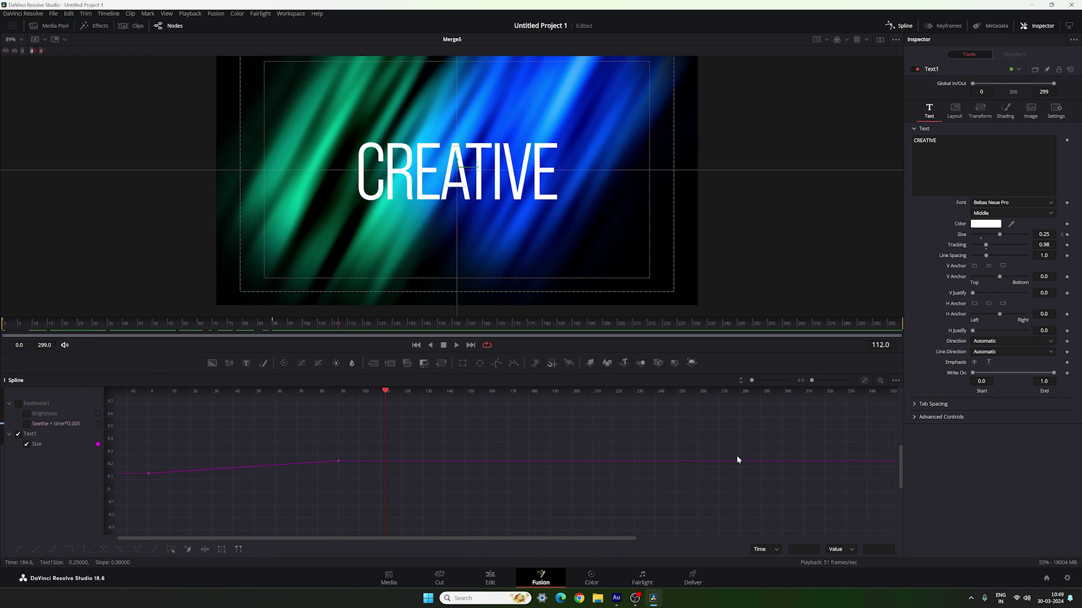
left_click(864, 380)
left_click_drag(834, 405, 188, 516)
key("s")
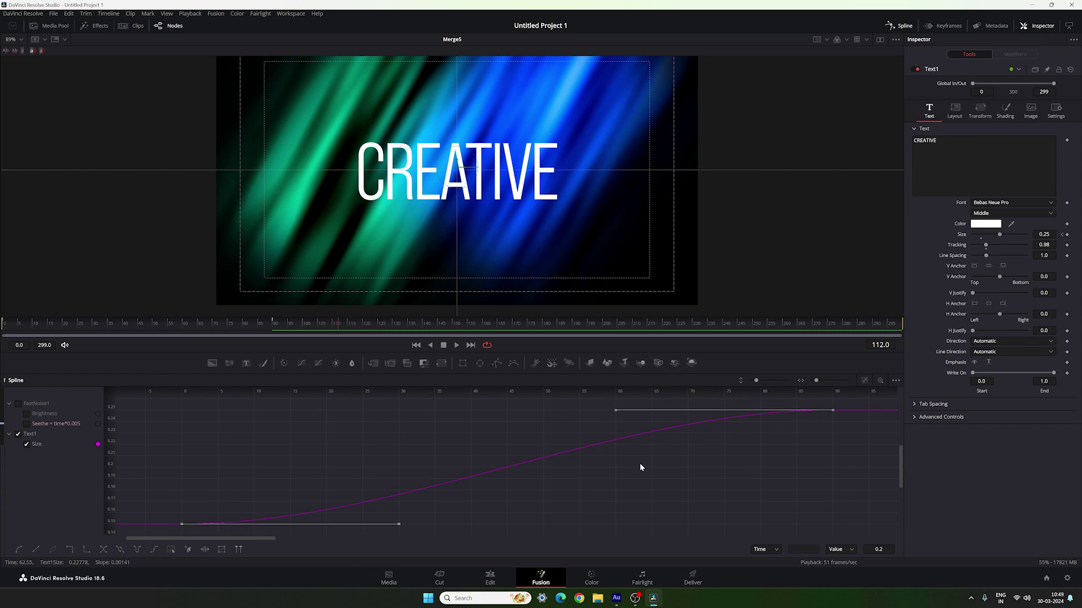
- Extend the frame 90 size keyframe's easing handle horizontally back to frame 0 and play the animation from the start
left_click_drag(613, 415, 181, 410)
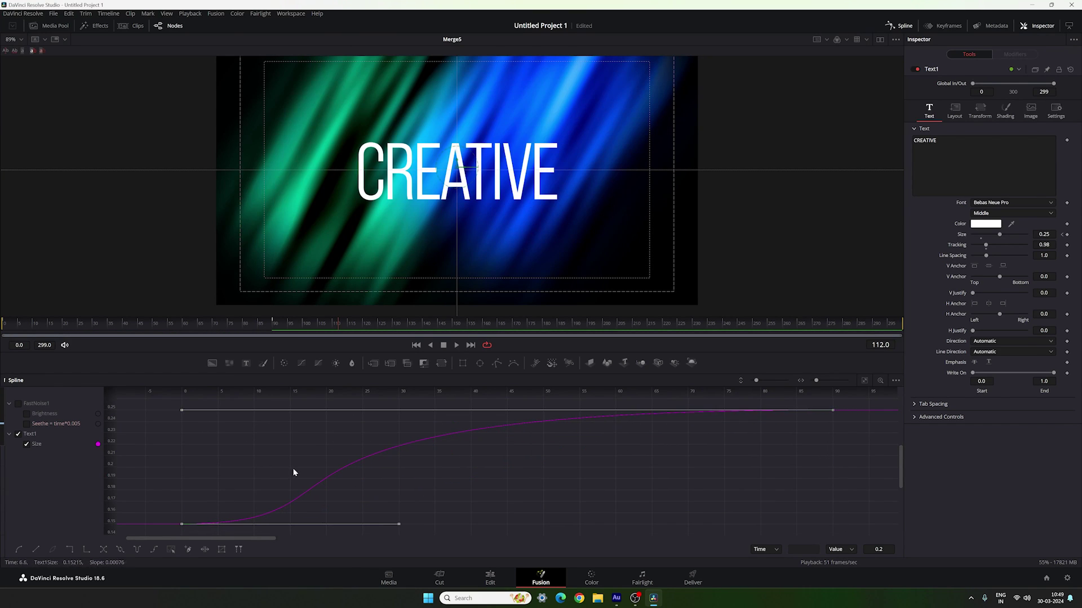
left_click(416, 345)
key("space")
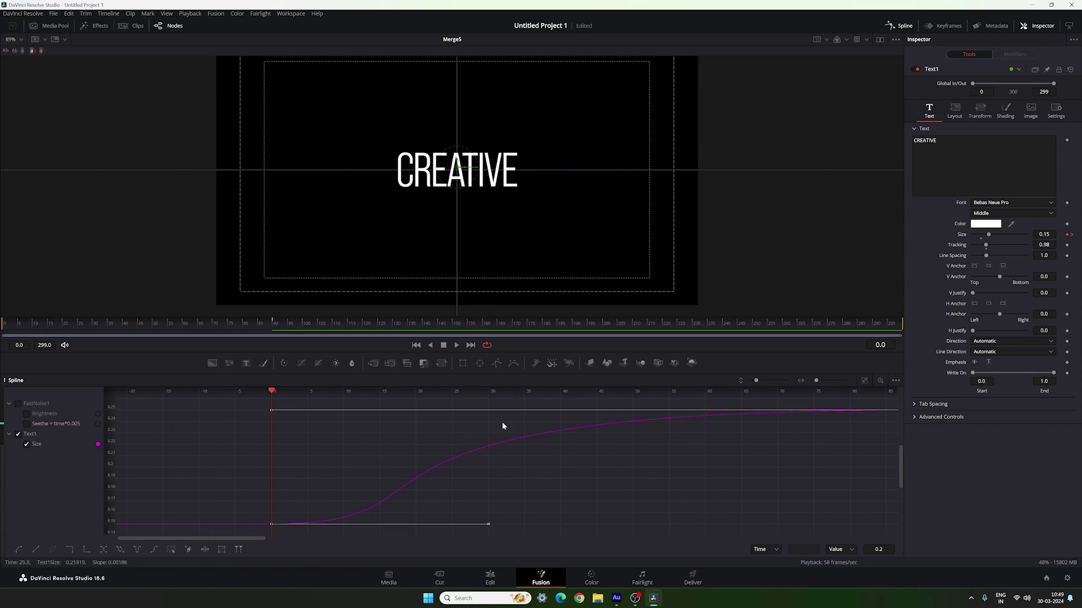
key("space")
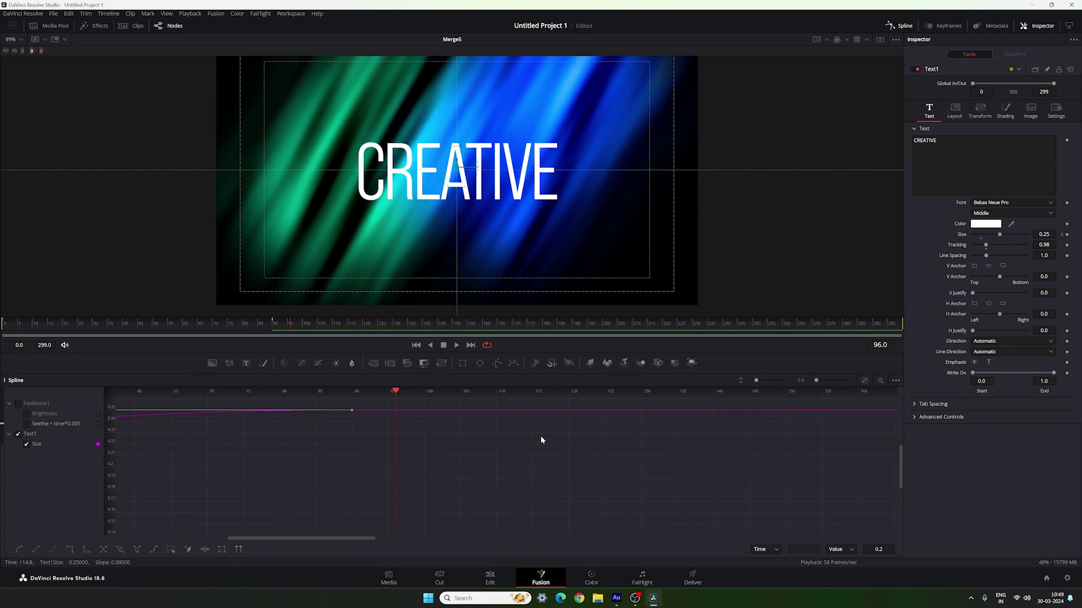
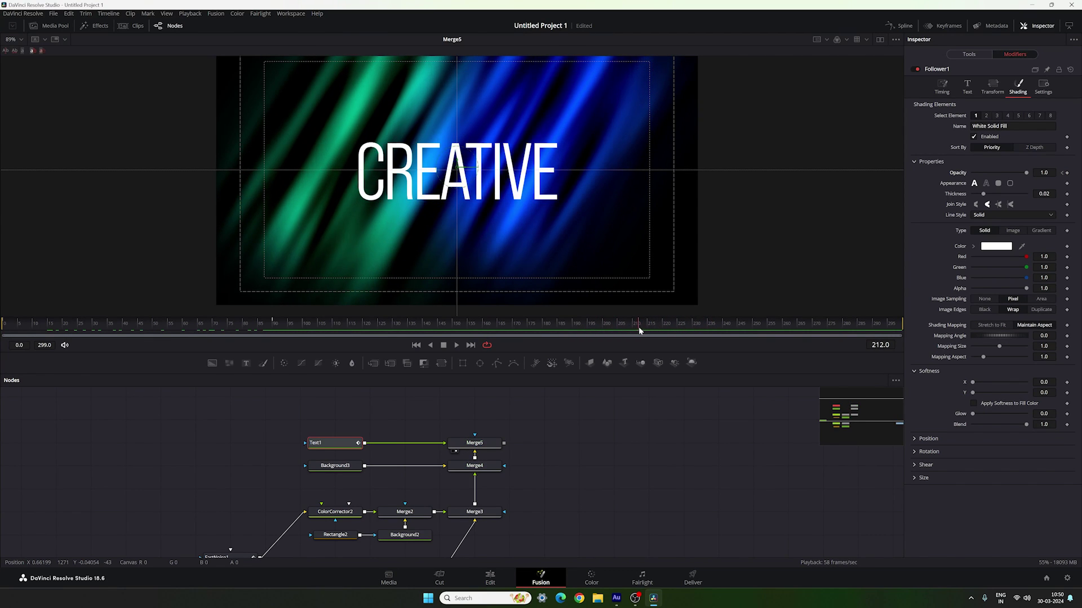
- Keyframe the Follower's fill opacity at 1.0 on frame 210 and 0.0 on frame 299, and scrub back to check the fade-out
right_click(961, 174)
left_click(976, 180)
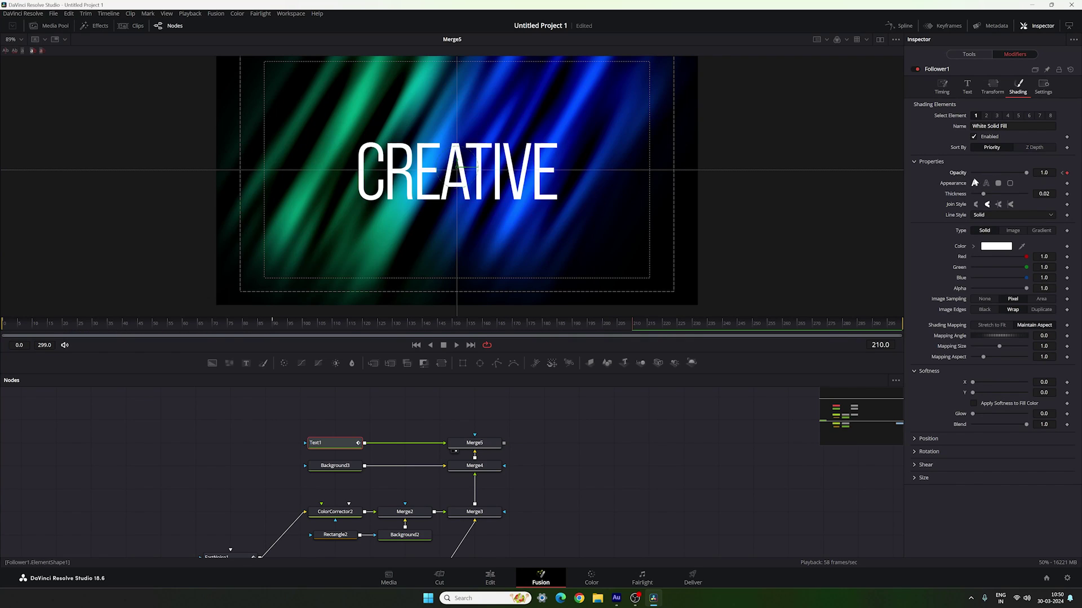
left_click_drag(662, 327, 926, 323)
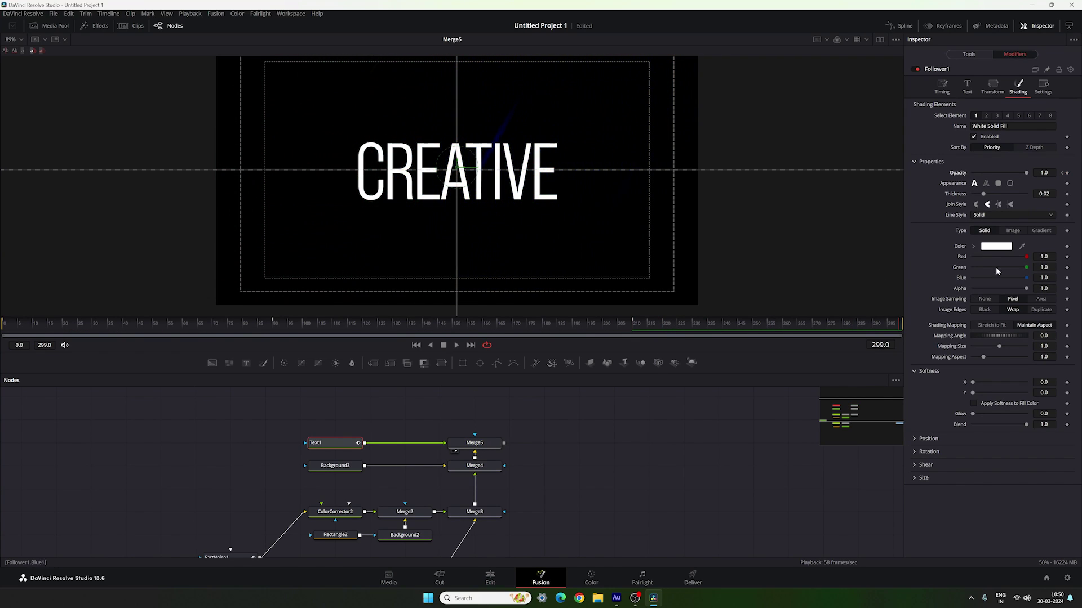
left_click_drag(1027, 175, 972, 175)
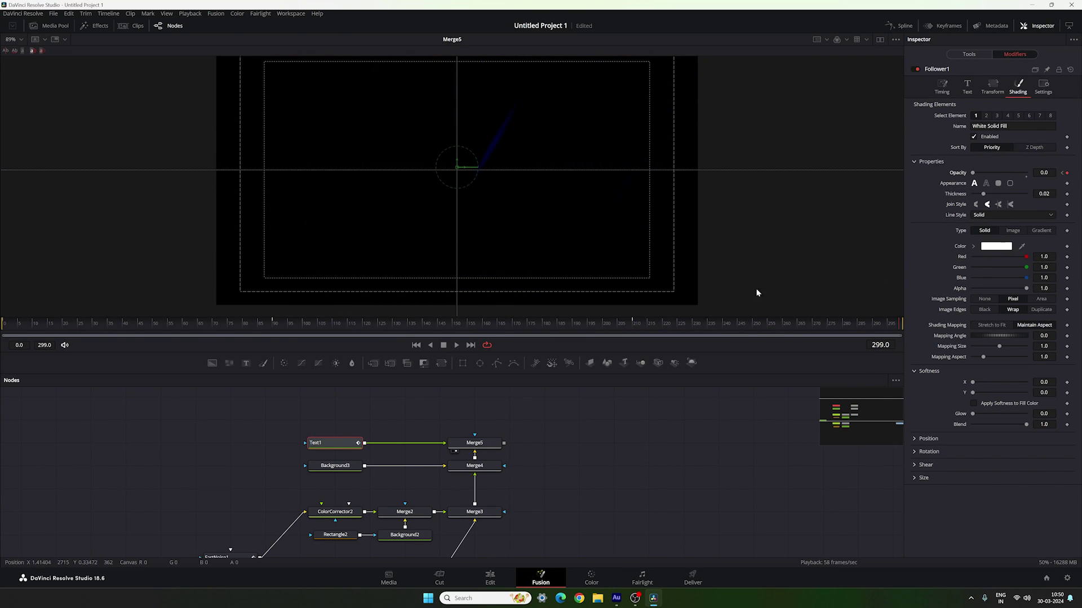
left_click(598, 330)
left_click_drag(598, 330, 512, 322)
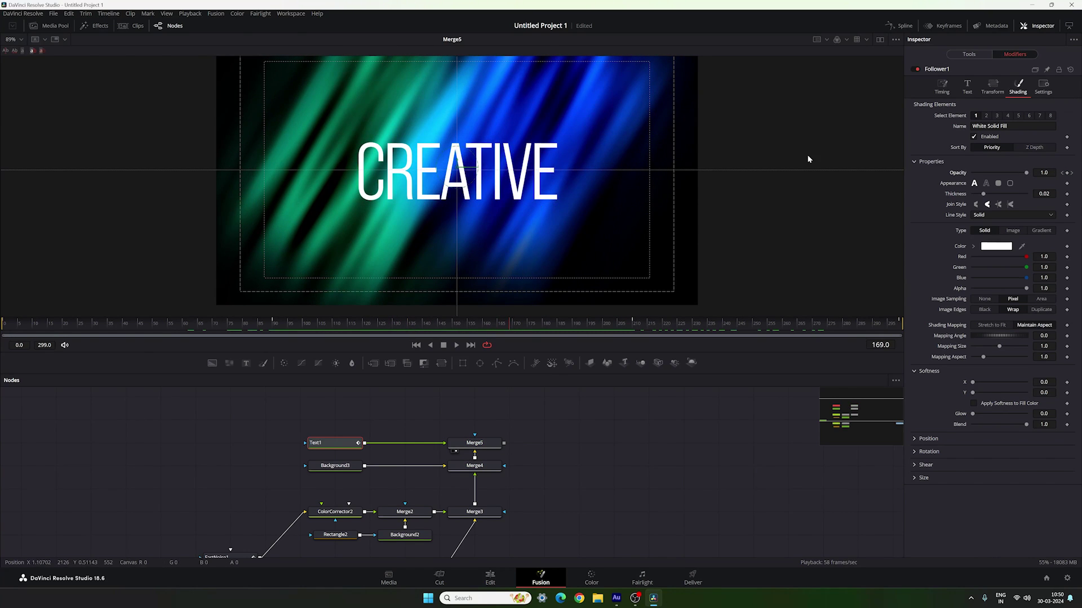
- Set the Follower's delay between each character to 5.0 and check the letters' staggered fade at frame 93
left_click(942, 90)
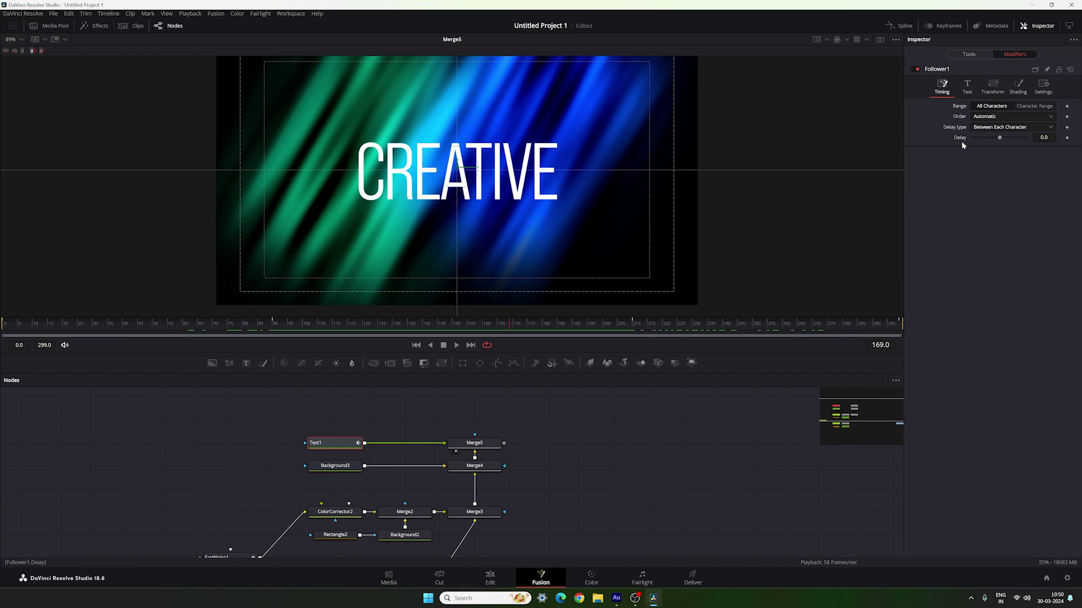
left_click_drag(1003, 139, 1009, 140)
double_click(1044, 137)
key("Return")
left_click(280, 323)
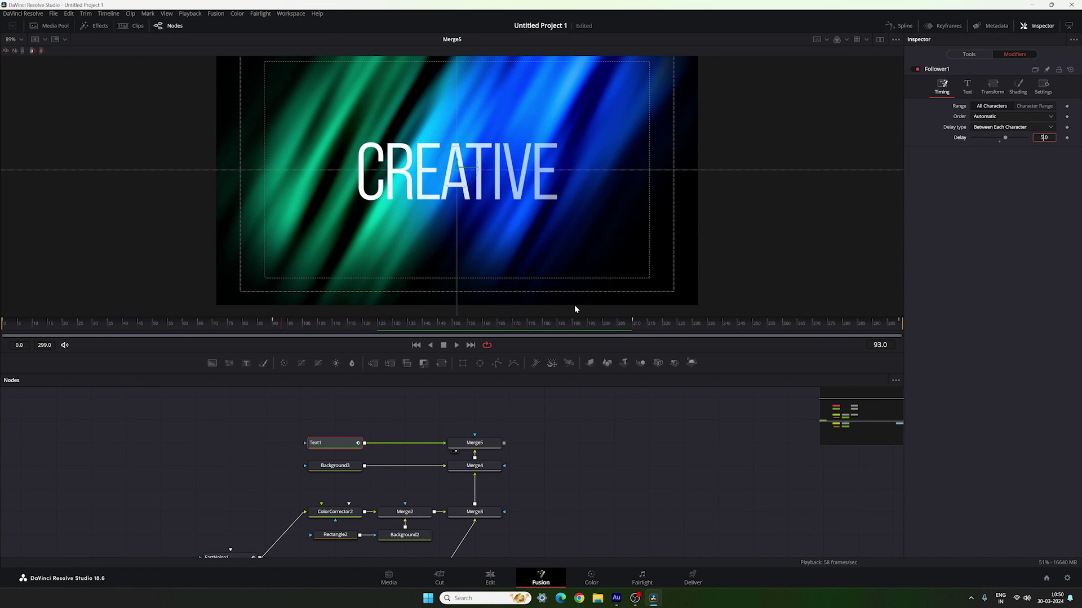
- Set the Follower's character order to Completely Random and play the animation from the start
left_click(1018, 116)
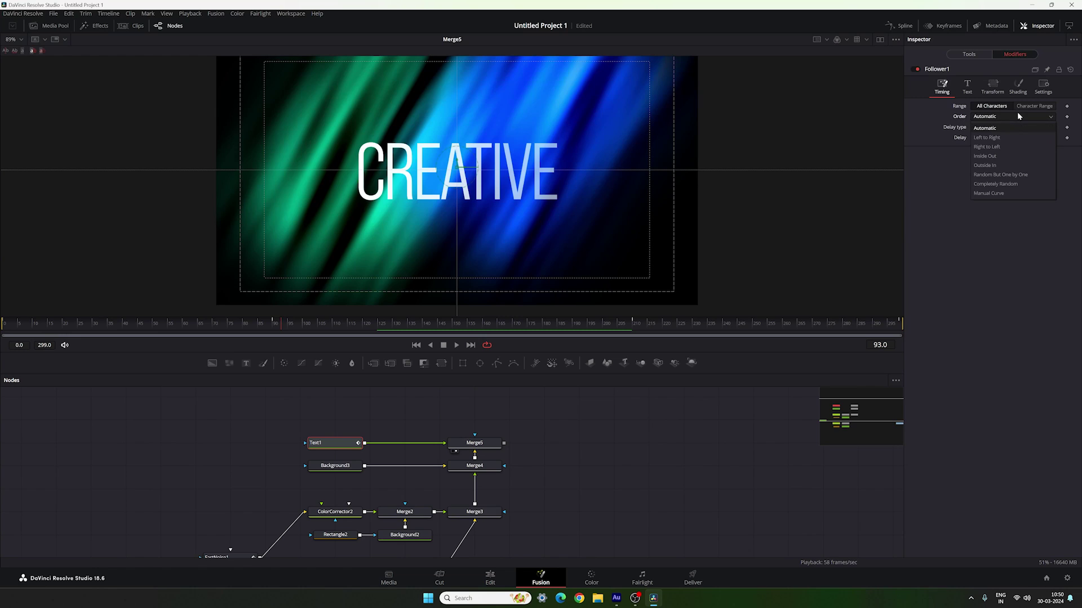
left_click(994, 184)
left_click(428, 346)
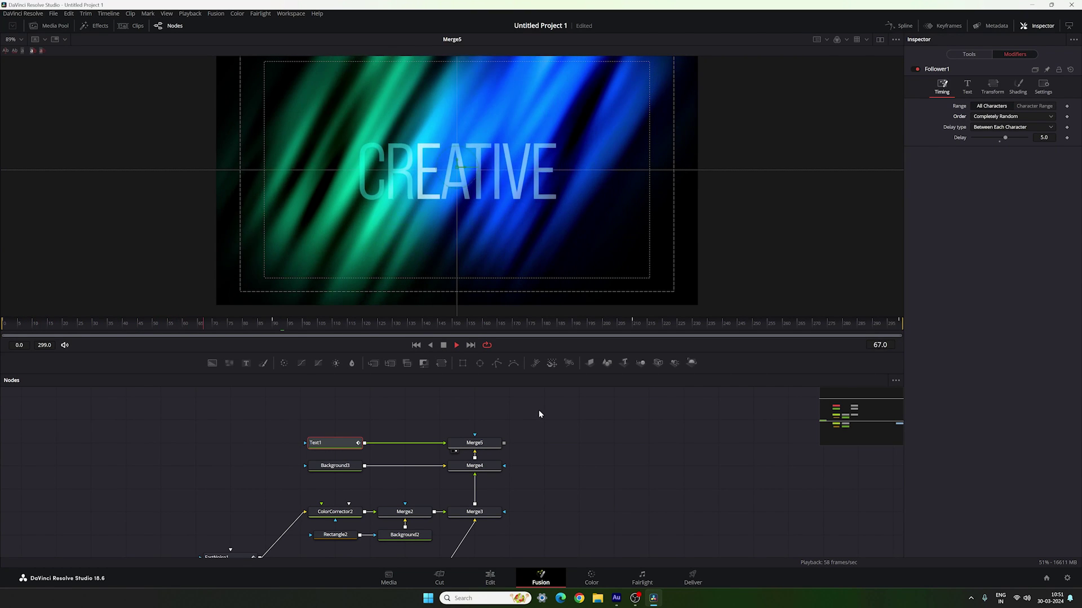
left_click(417, 345)
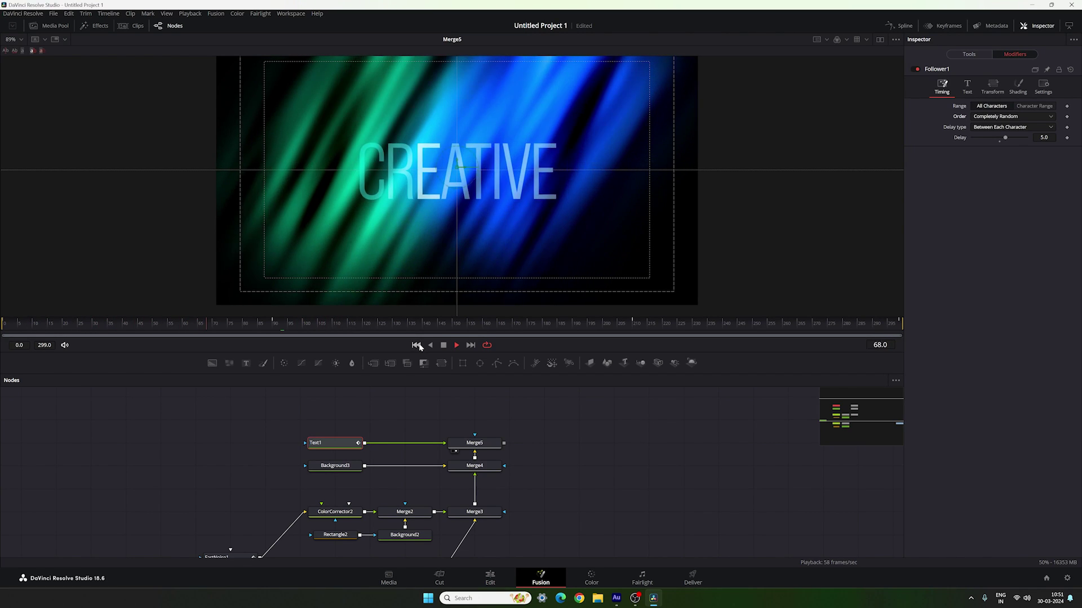
key("space")
left_click(509, 418)
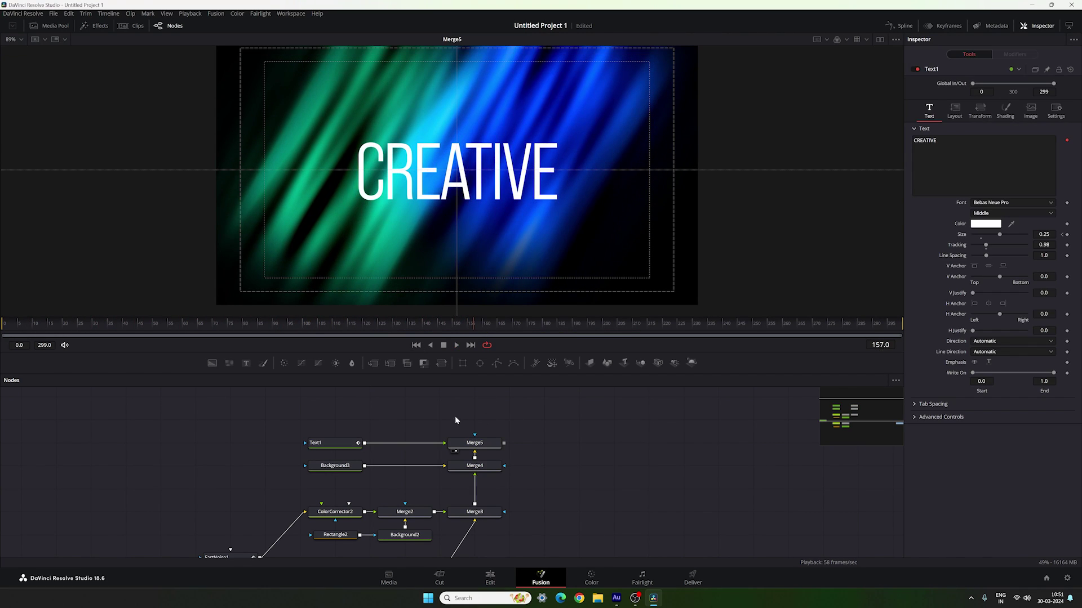
- Set the CREATIVE text's size to 0.3 at frame 299 and scrub through the ending to preview it
left_click(332, 442)
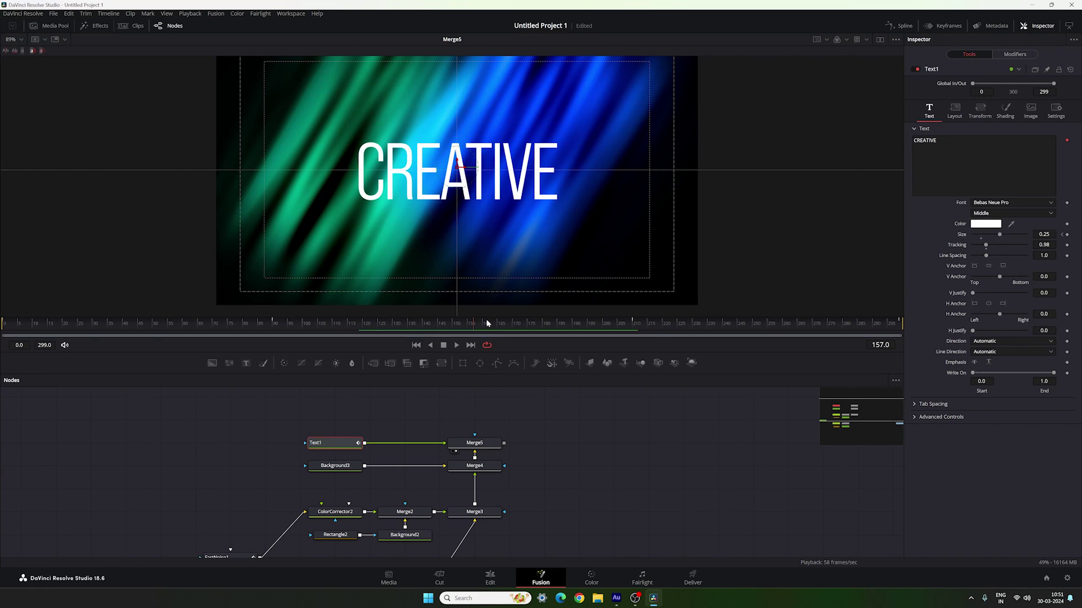
left_click_drag(485, 324, 905, 332)
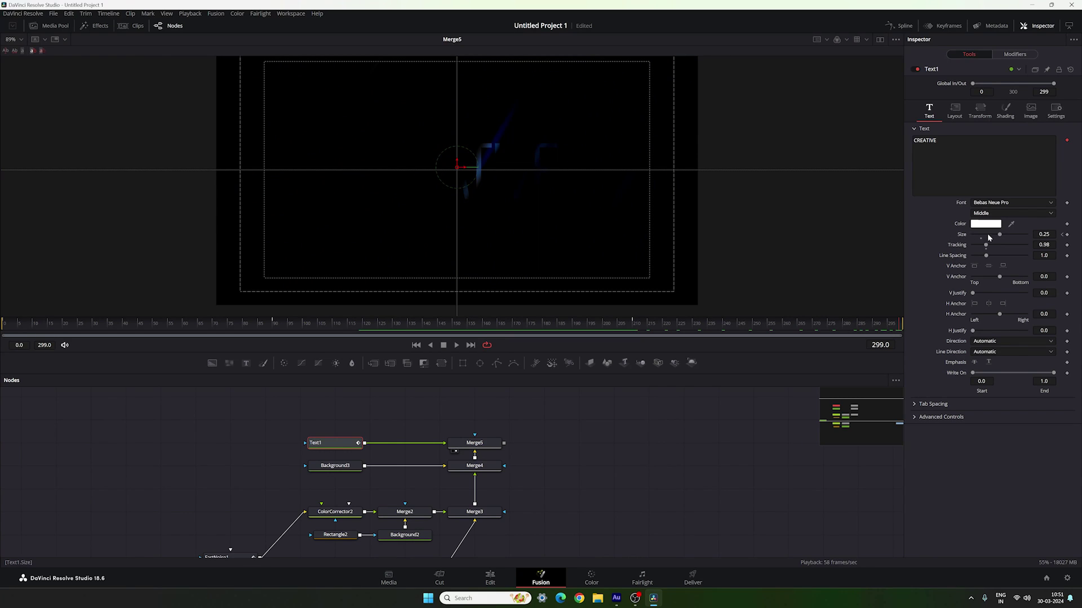
double_click(1042, 234)
type("0.3")
key("Tab")
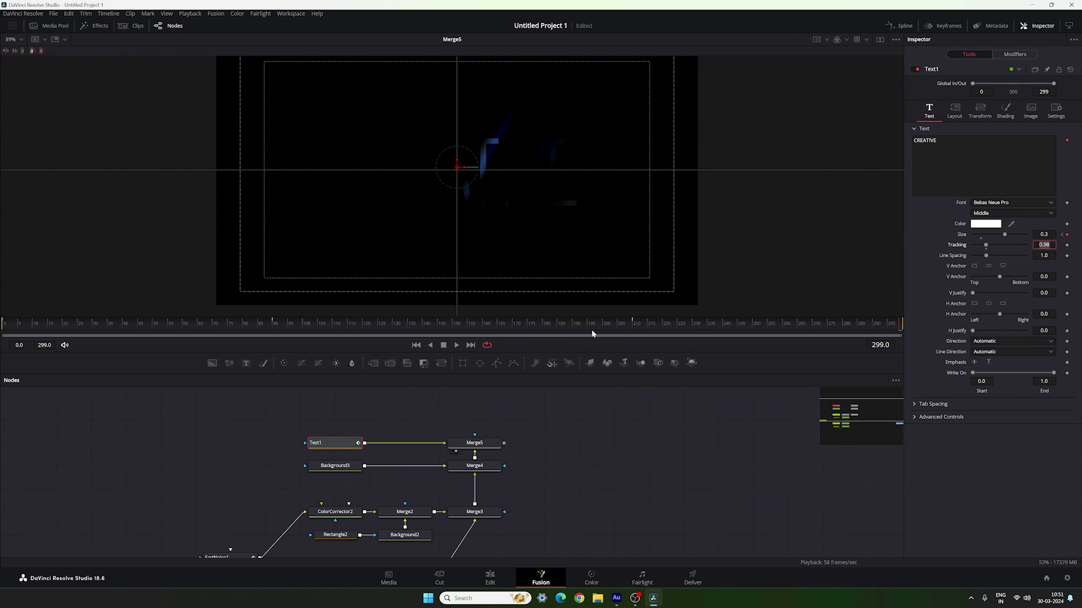
left_click_drag(592, 333, 780, 326)
- Add a Color Corrector after Merge5 and show its output in the viewer at frame 177
left_click_drag(575, 469, 553, 457)
left_click(551, 441)
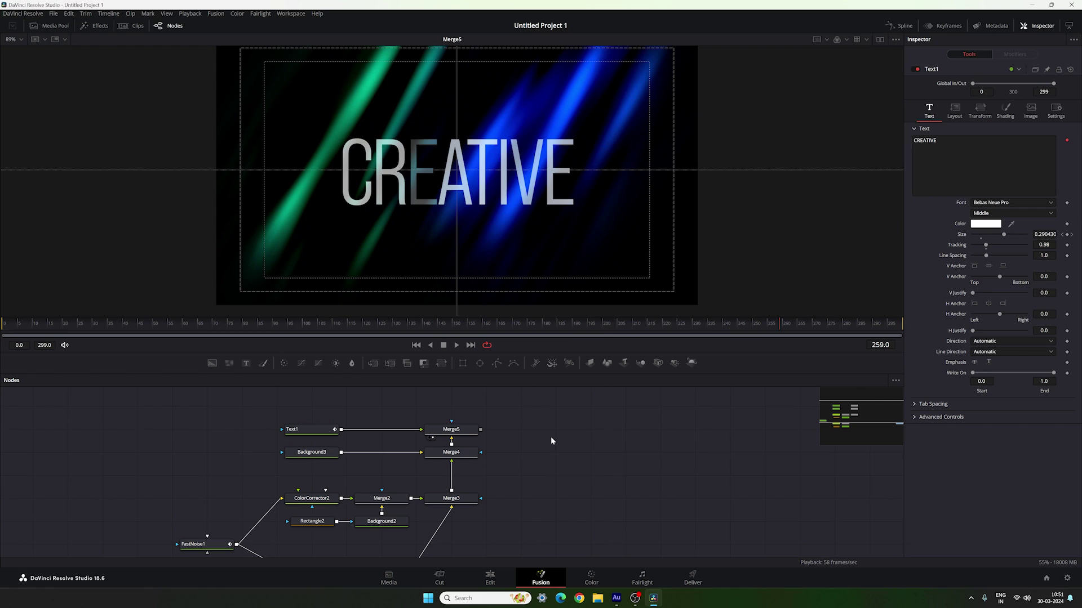
left_click(469, 433)
left_click(283, 363)
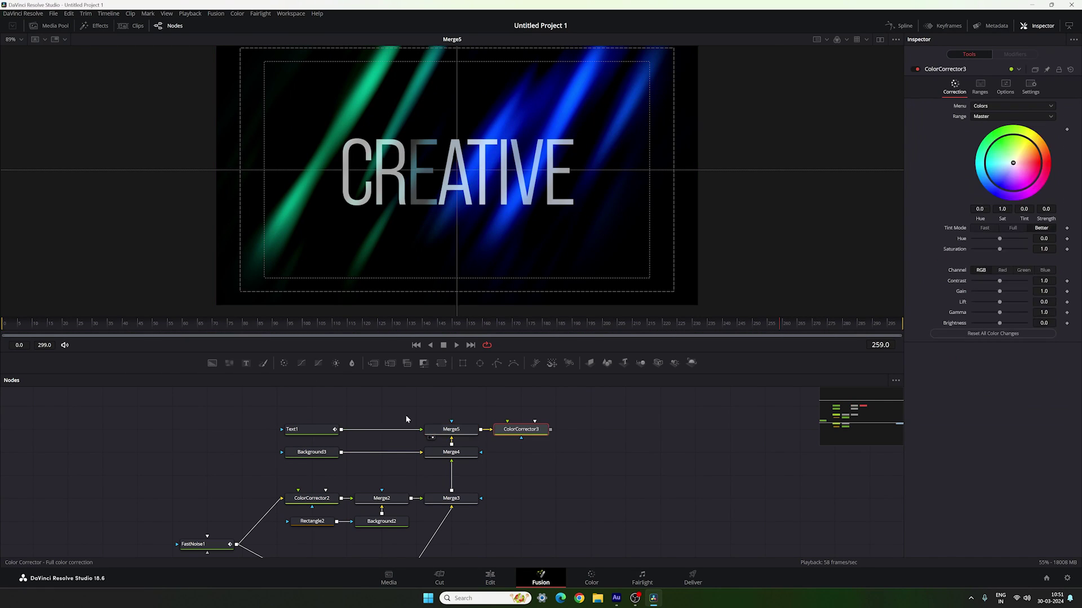
key("1")
left_click(536, 325)
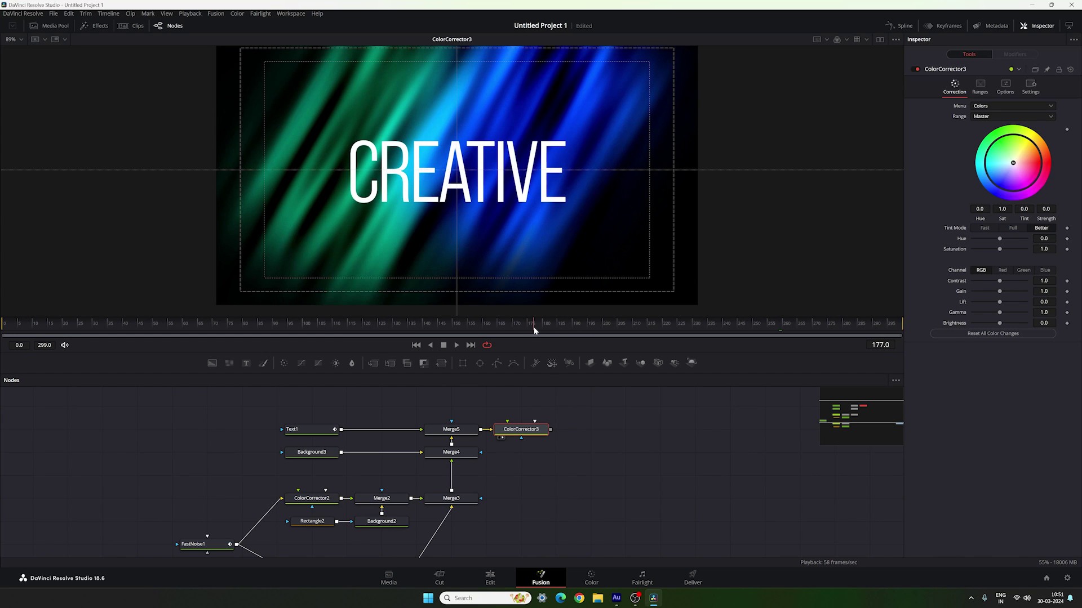
- Try a hue of -0.02 on the new Color Corrector and undo it
left_click_drag(999, 238, 996, 245)
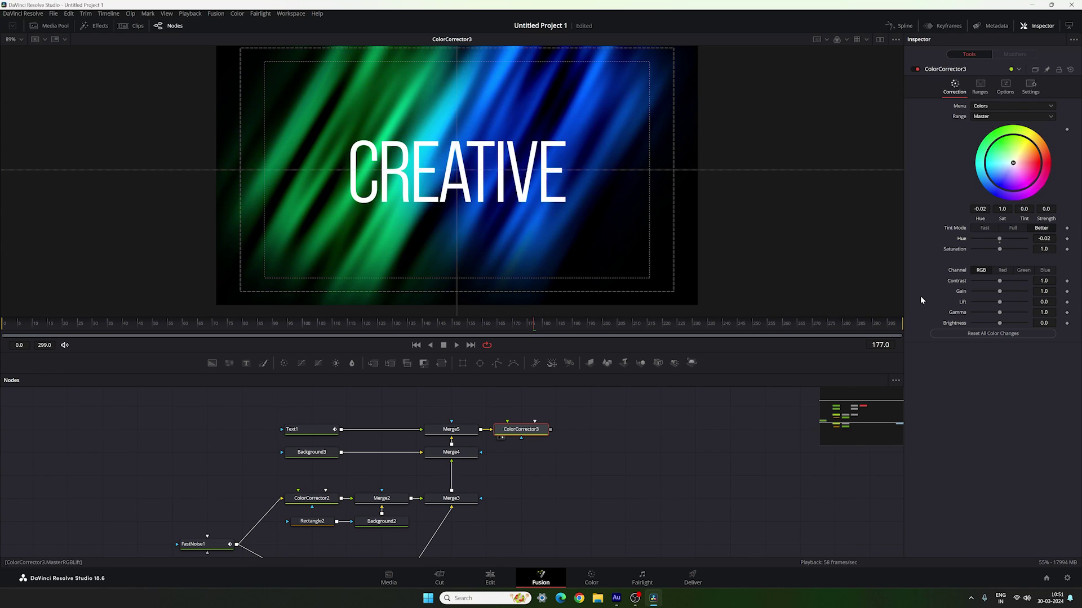
key("ctrl+z")
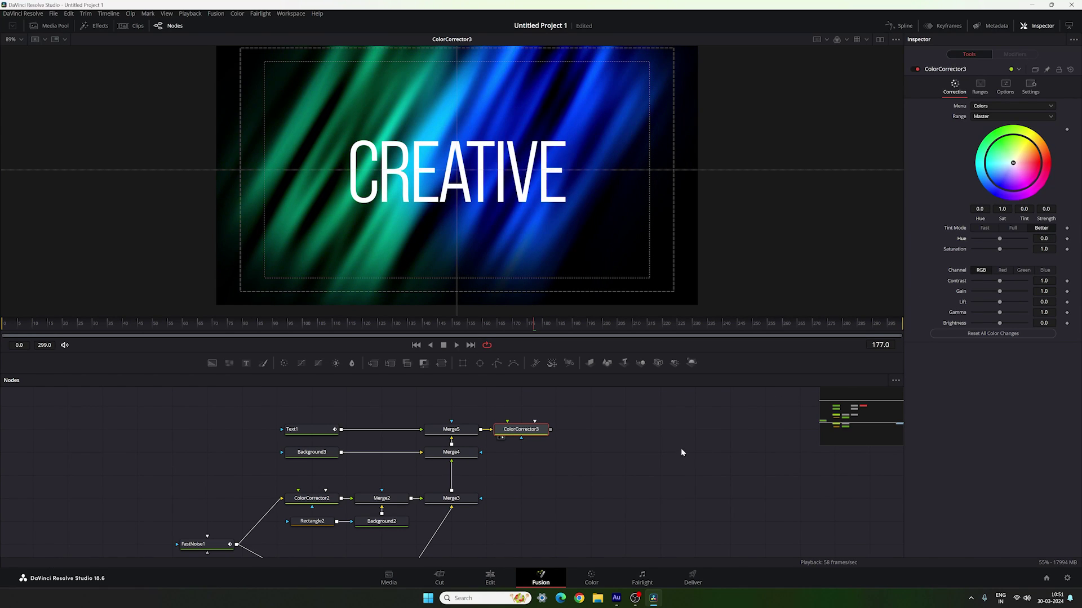
- Move MediaOut1 up beside ColorCorrector3 and connect the Color Corrector's output to it
left_click_drag(631, 461, 586, 463)
left_click_drag(744, 538, 572, 462)
left_click_drag(496, 458, 542, 458)
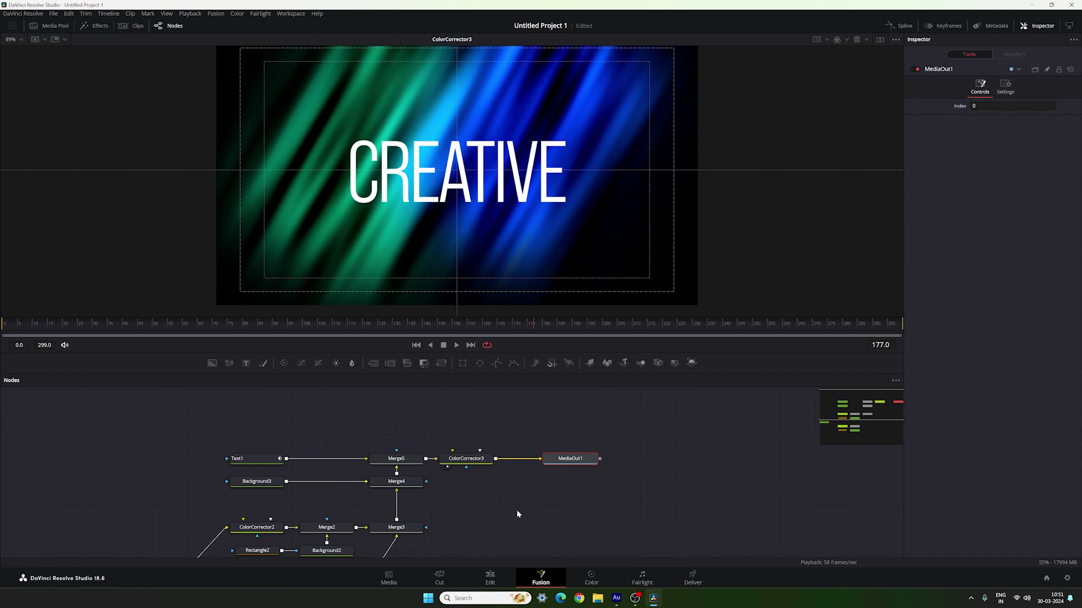
- Switch to the Edit page, play the Slide 01 clip from the start and scrub to its fade-out at 01:00:04:06
left_click(505, 578)
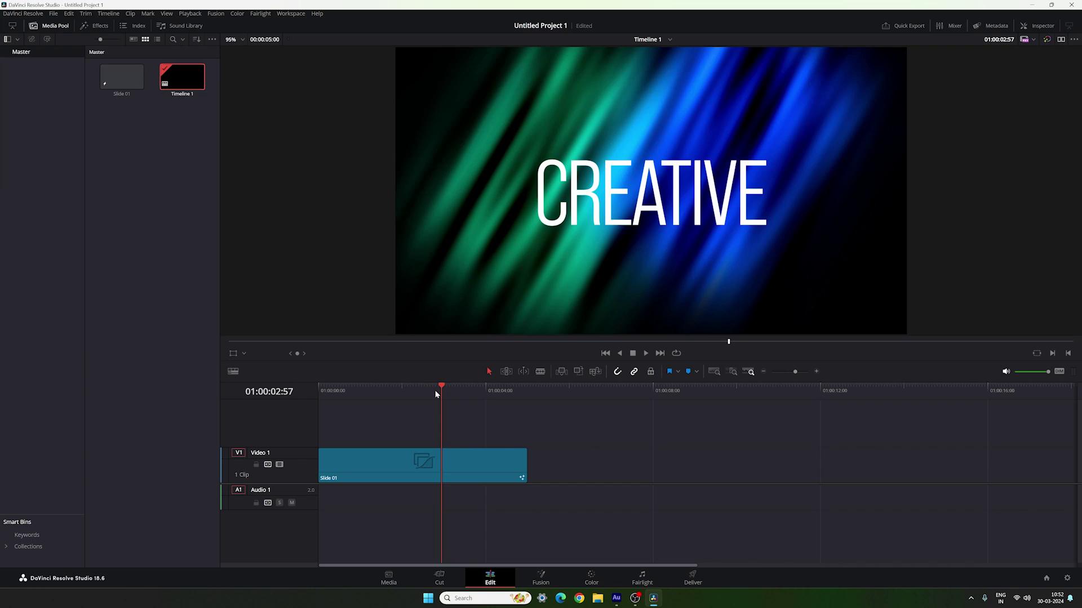
key("Home")
key("space")
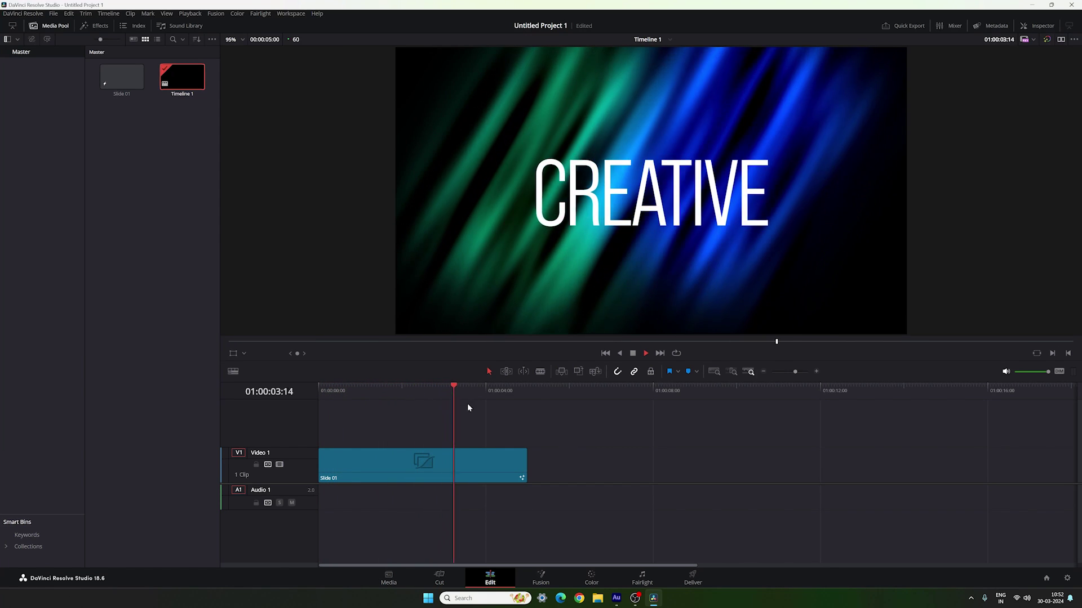
key("space")
left_click_drag(466, 388, 490, 403)
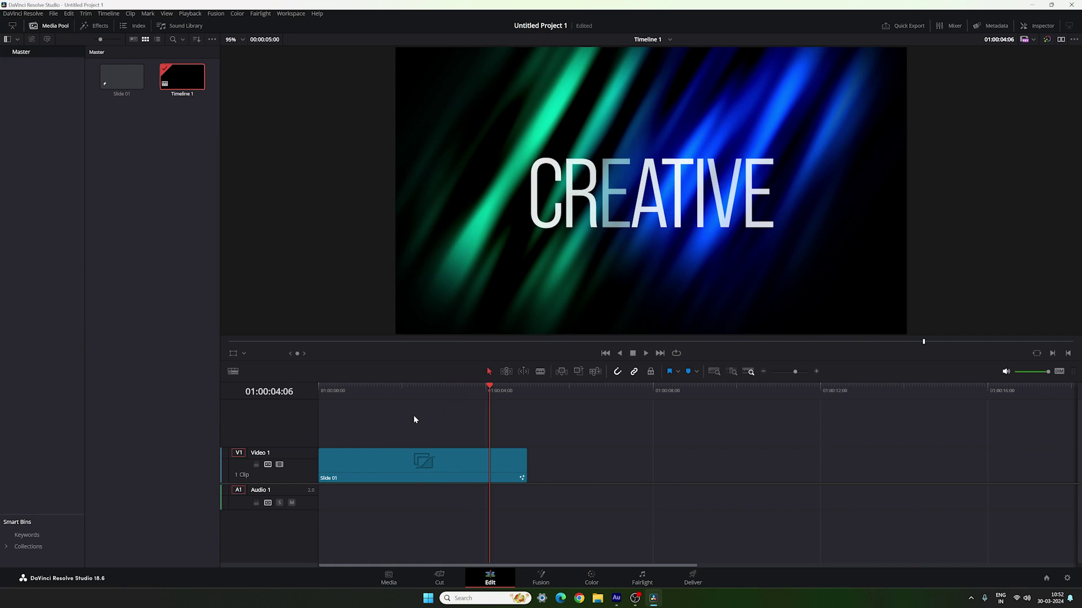
- Copy the Slide 01 clip and paste the duplicate directly after it at 01:00:05:00
left_click(438, 465)
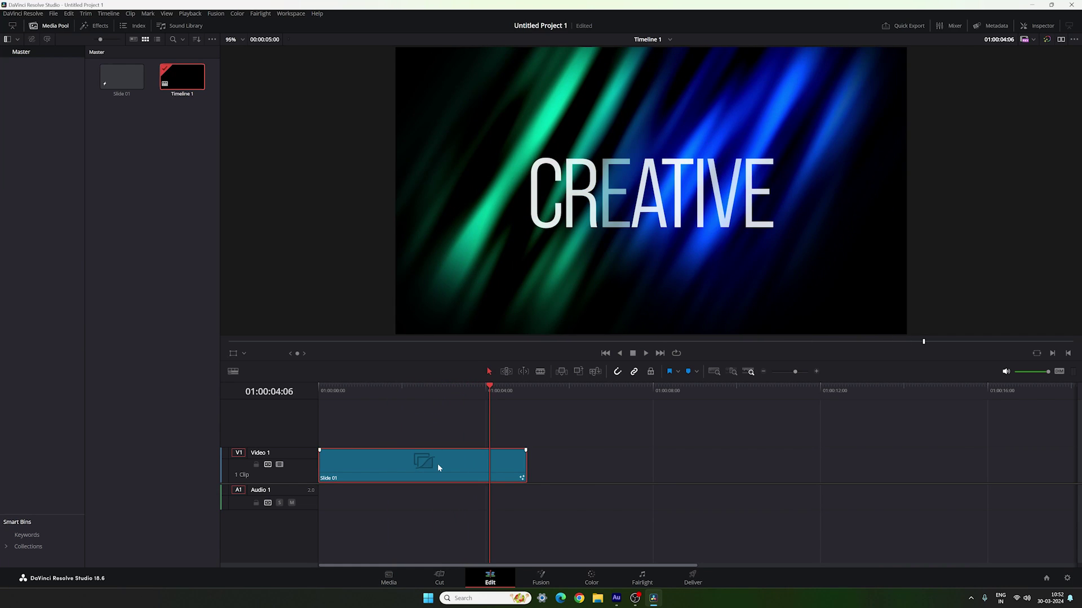
left_click(526, 387)
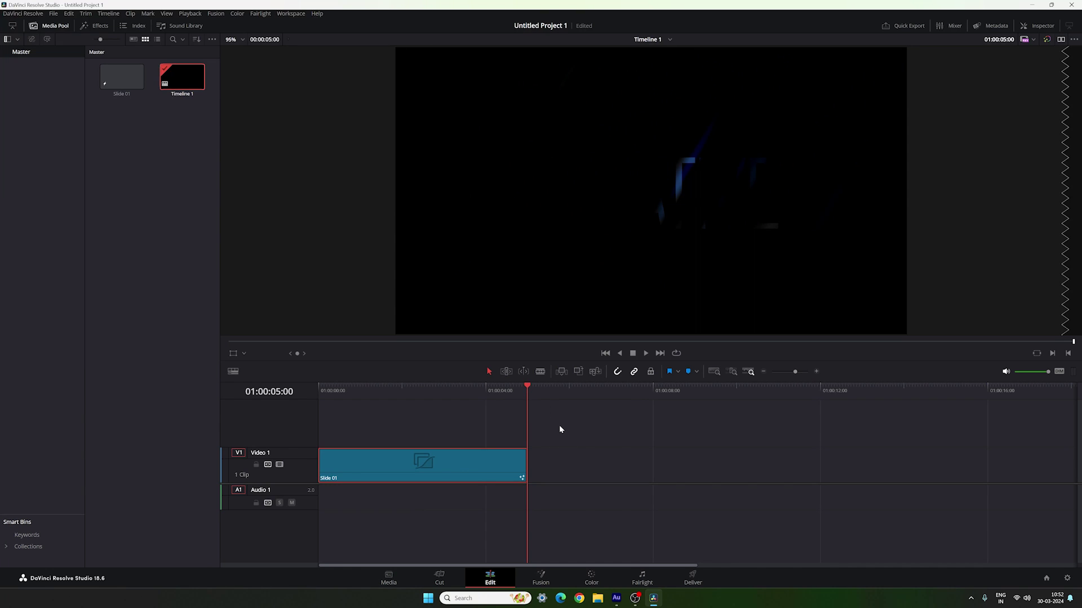
key("ctrl+v")
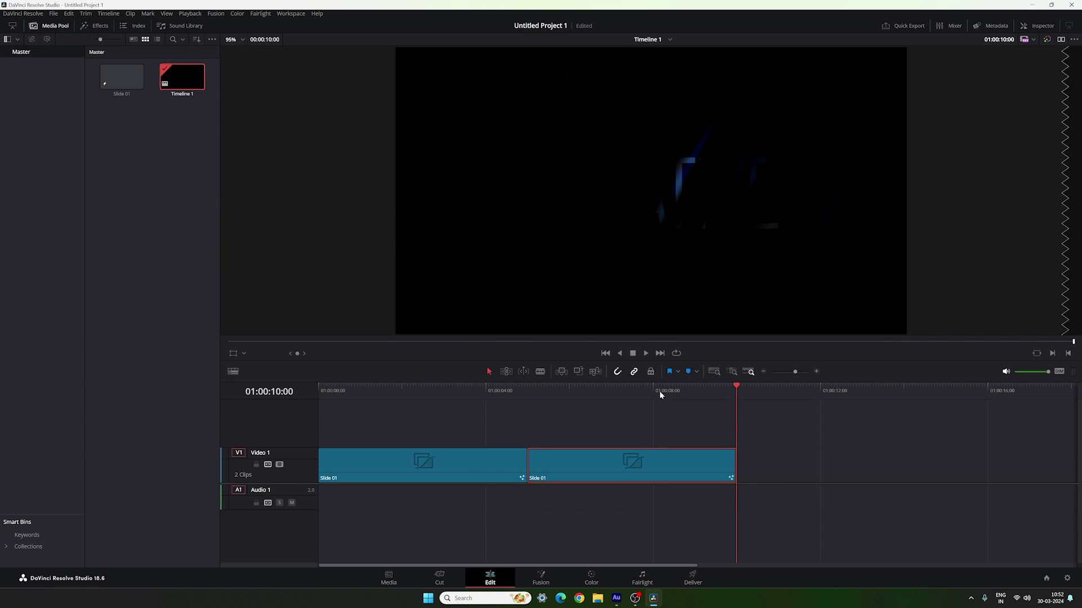
- Open the duplicated Slide 01 clip in Fusion and change its Text1 wording to DESIGN
left_click(636, 388)
mouse_move(636, 401)
left_mouse_down()
mouse_move(577, 400)
mouse_move(632, 401)
mouse_move(623, 411)
left_mouse_up()
left_click(540, 583)
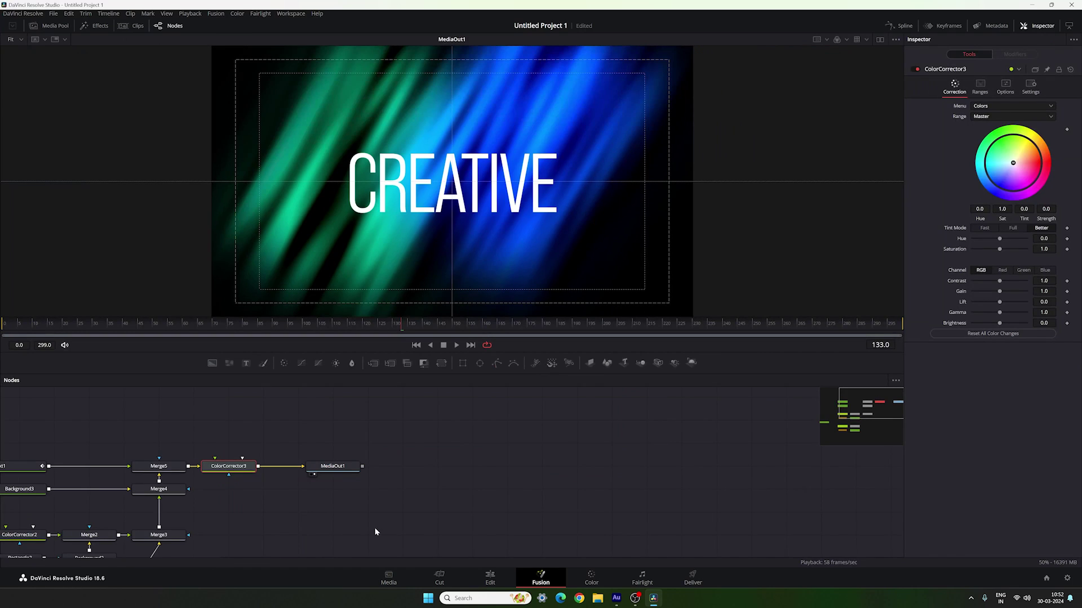
left_click_drag(301, 501, 660, 466)
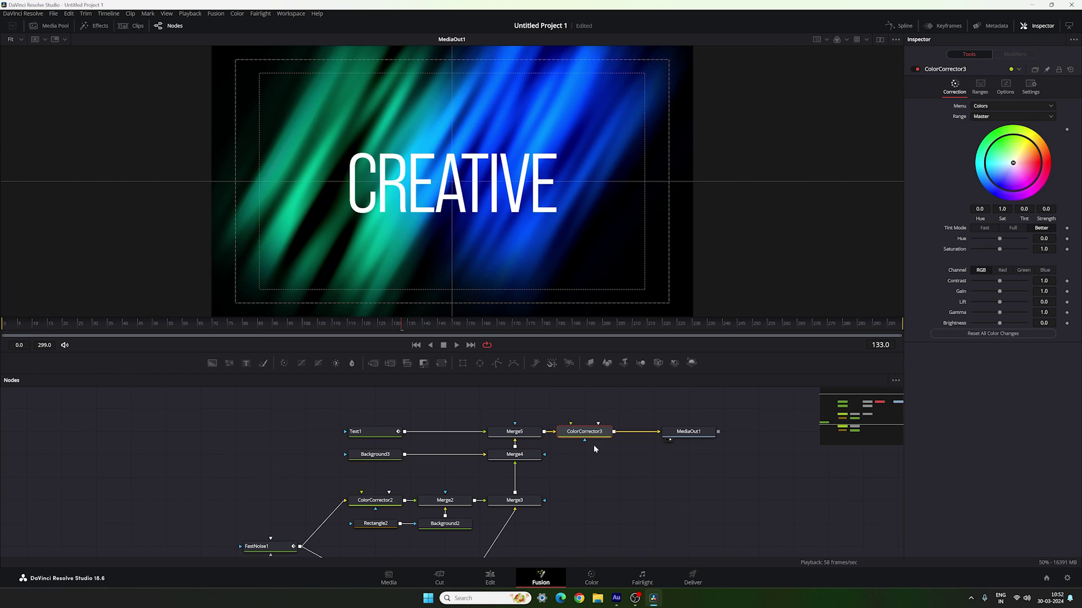
left_click(361, 435)
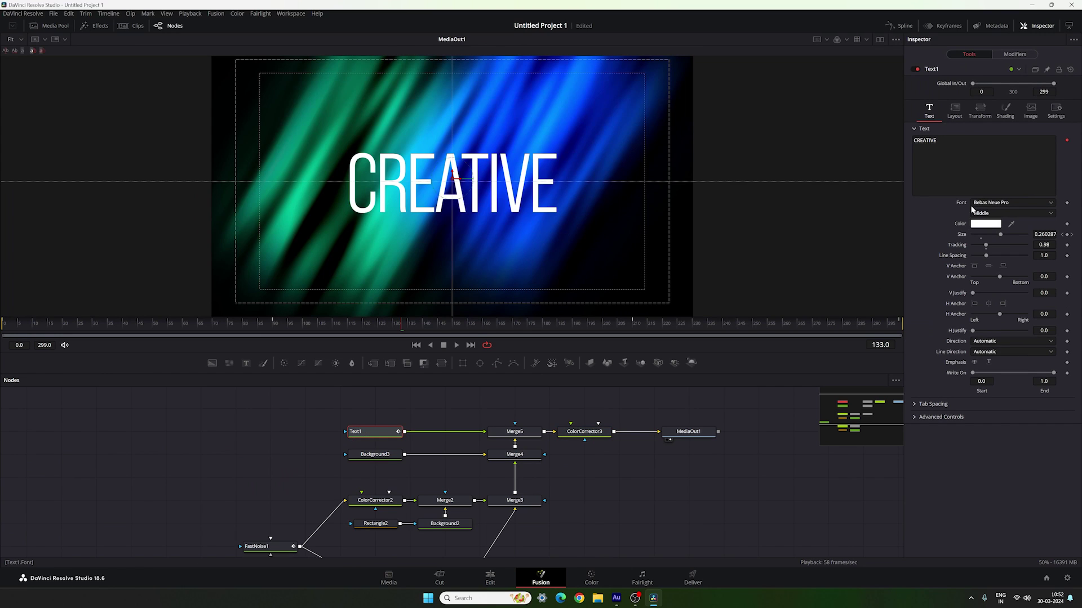
double_click(924, 140)
type("DESIGN")
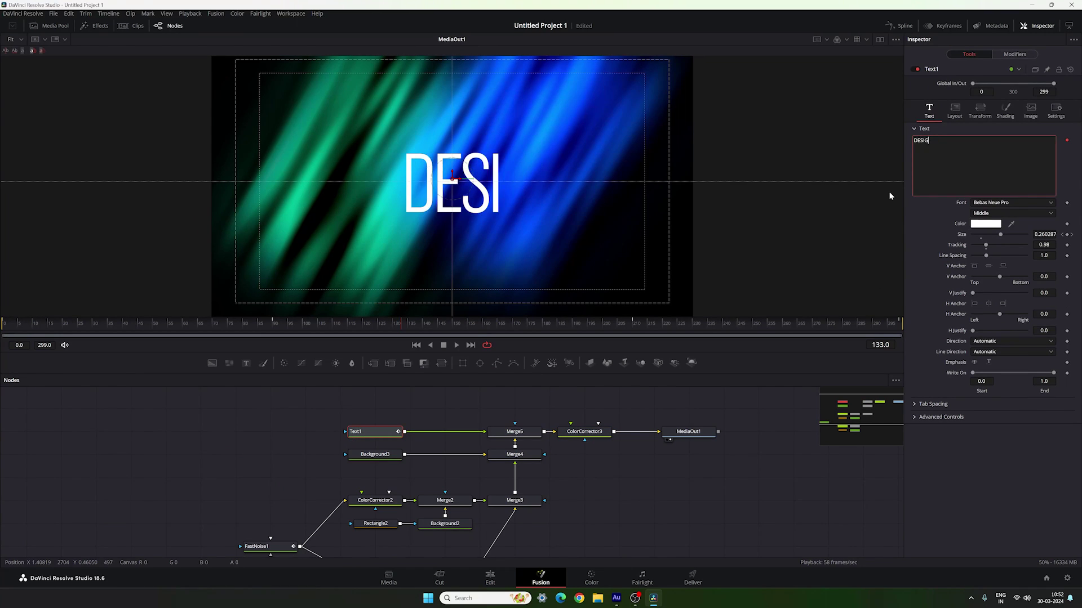
- Set ColorCorrector3's hue to -0.475 in the duplicated clip and preview the clip on the Edit page
left_click(574, 434)
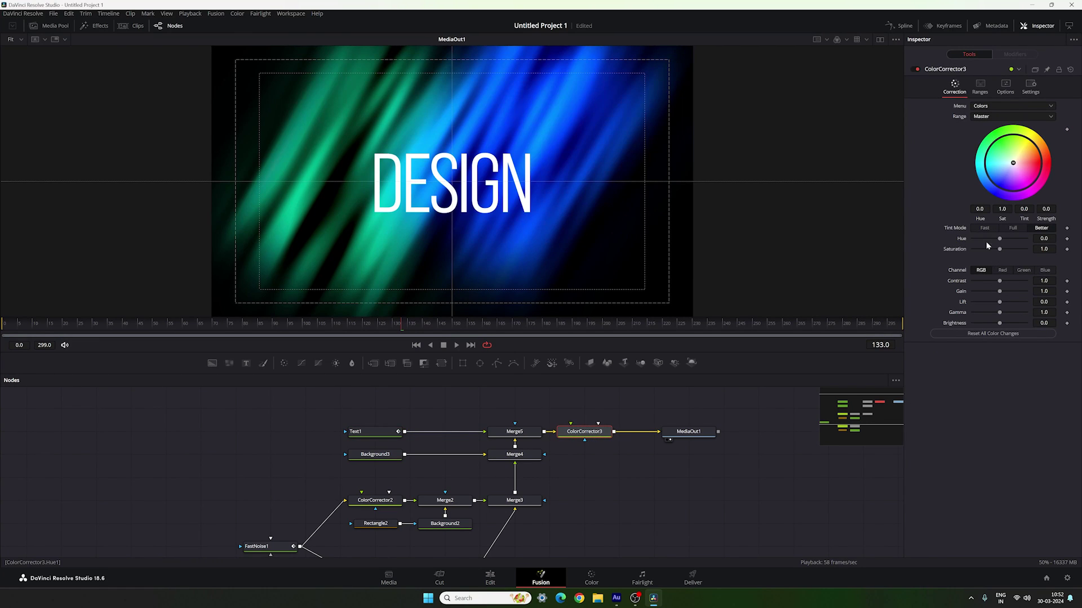
mouse_move(1000, 241)
left_mouse_down()
mouse_move(864, 244)
mouse_move(873, 248)
left_mouse_up()
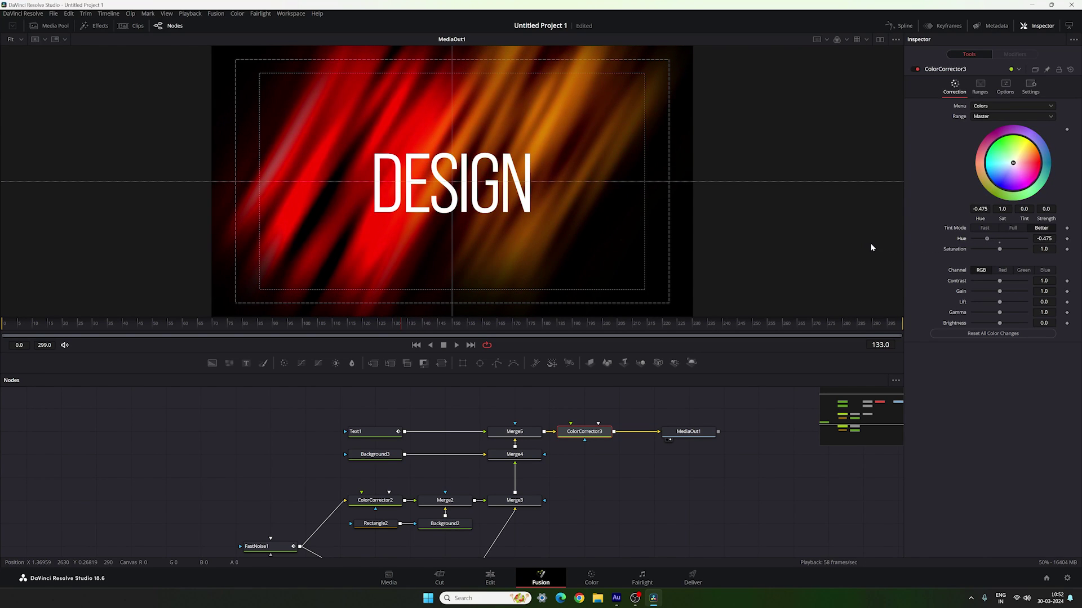
left_click(646, 484)
left_click(502, 581)
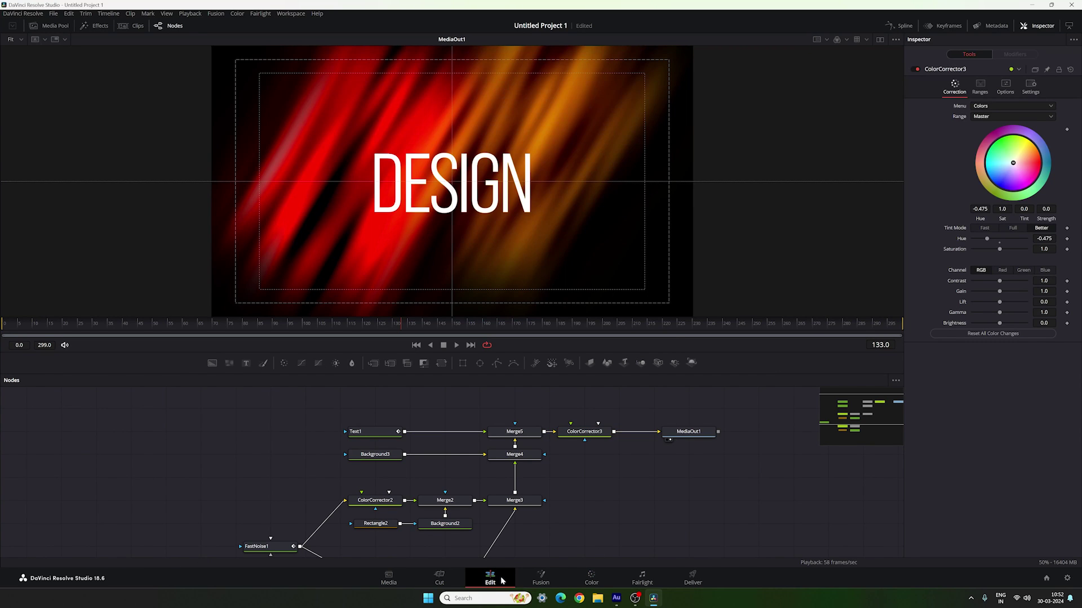
left_click_drag(530, 400, 590, 413)
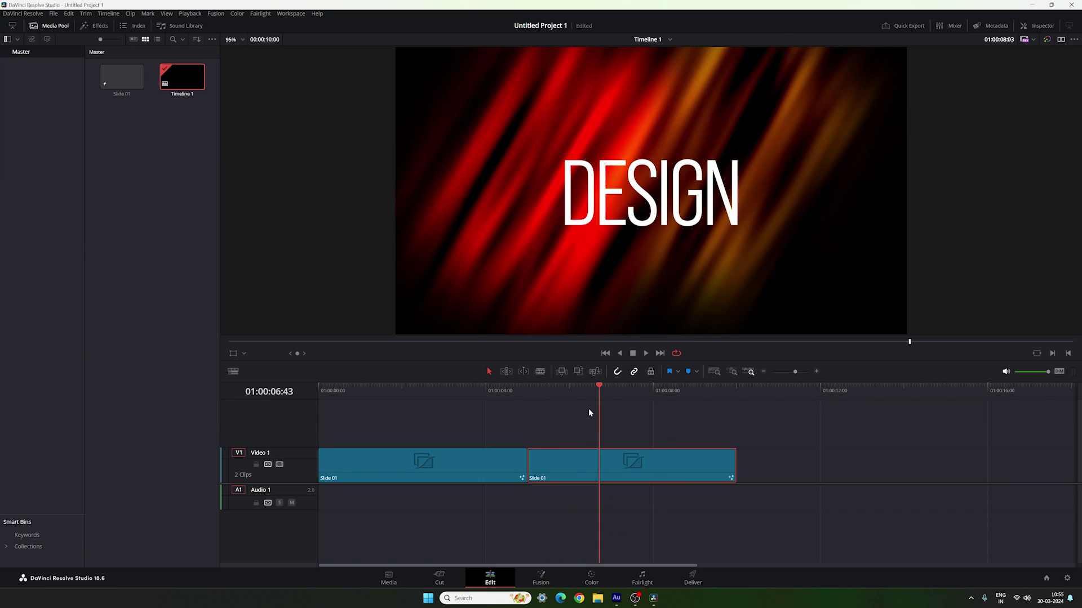
- Open the CREATIVE slide's clip in Fusion and add a Drop Shadow node directly after Text1
left_click(422, 403)
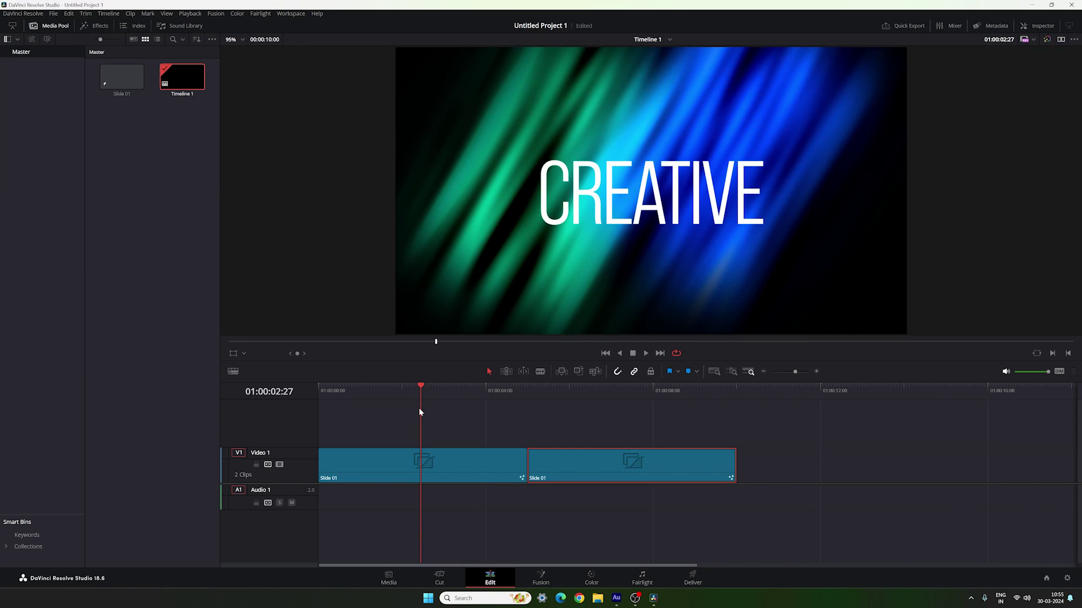
left_click(540, 579)
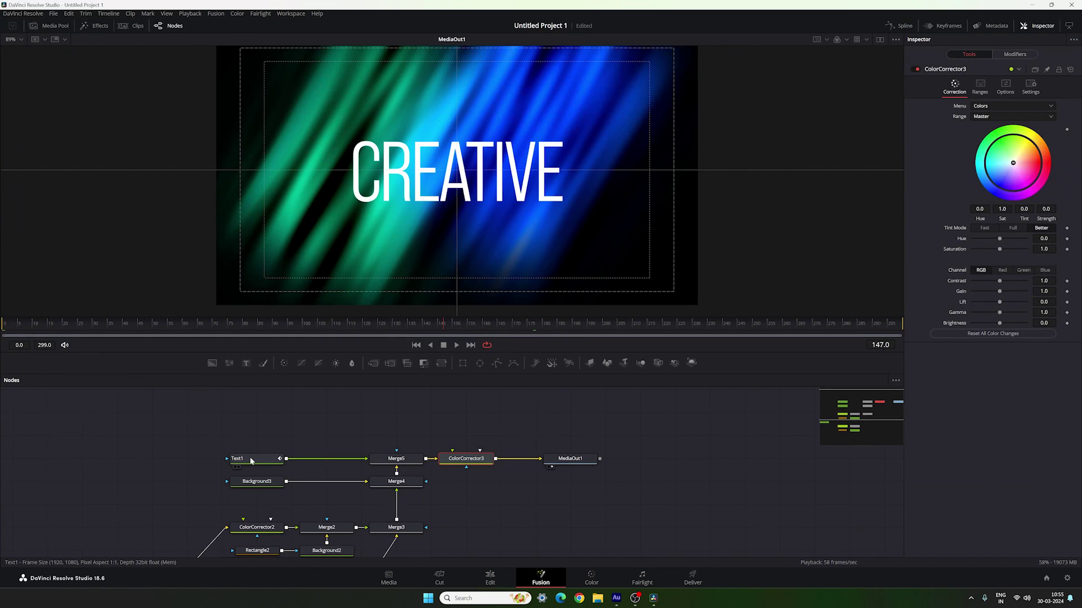
left_click(251, 461)
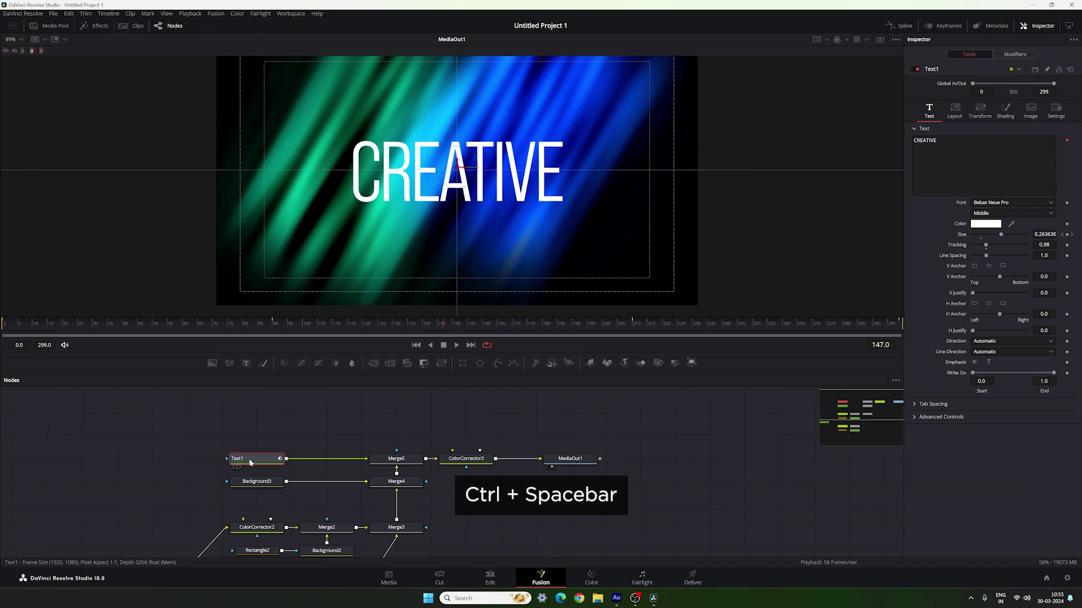
key("ctrl+space")
type("dr")
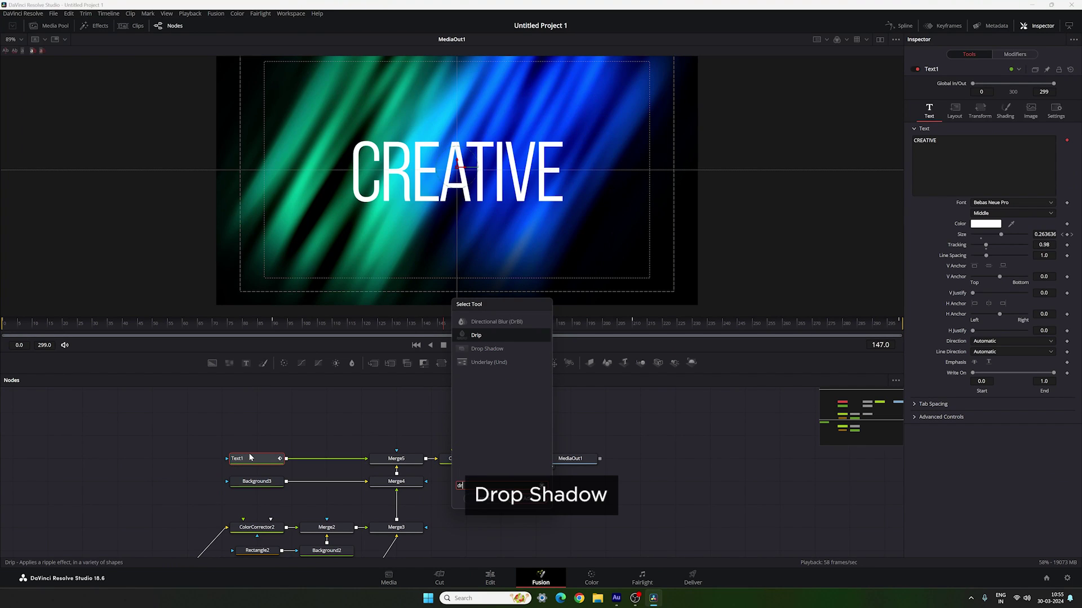
type("o")
left_click(492, 322)
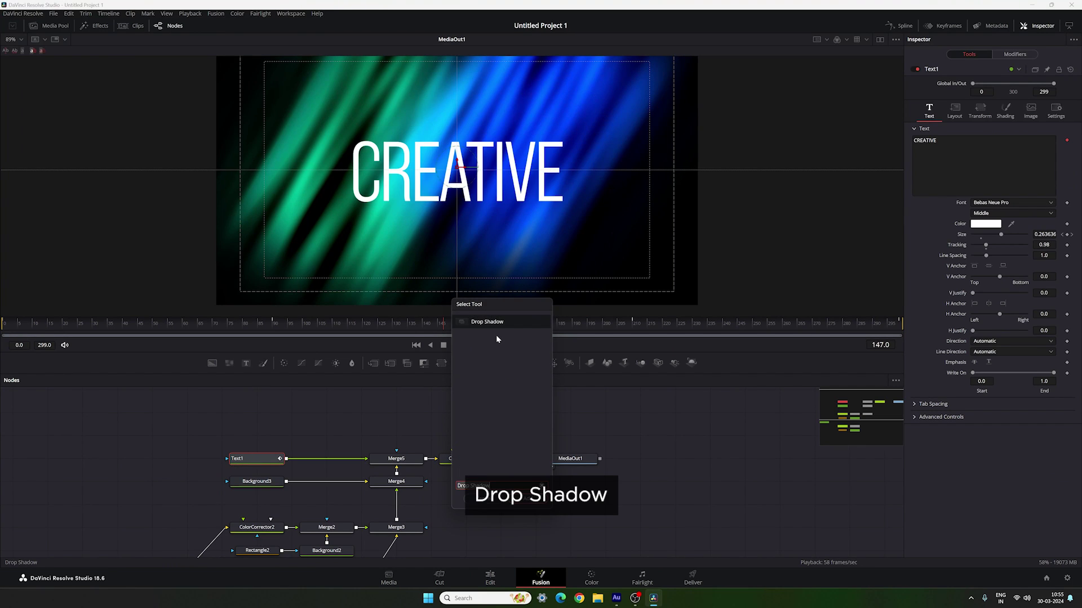
key("Return")
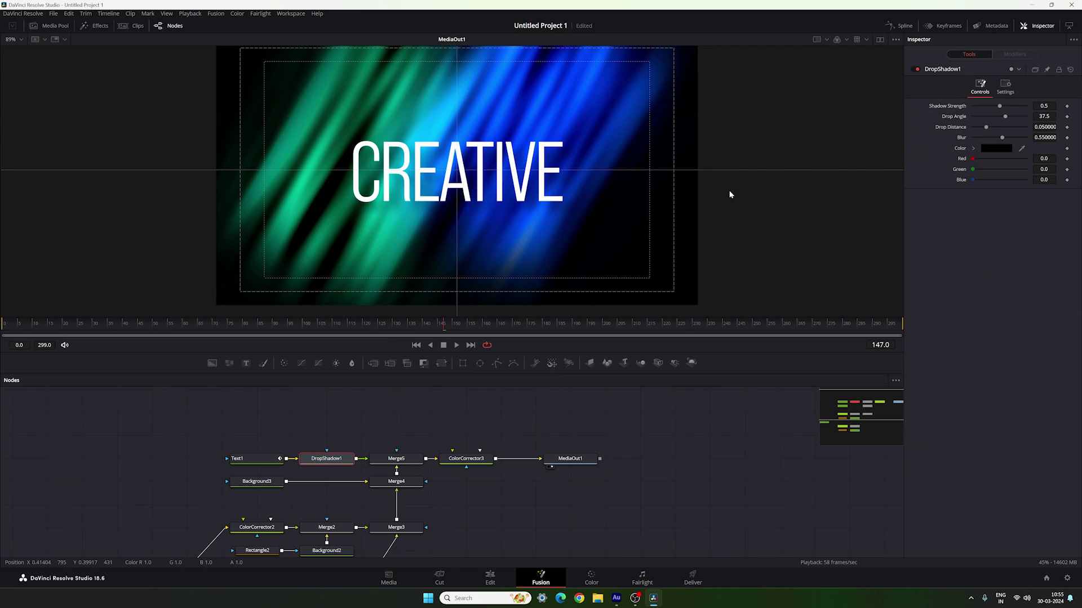
- Set the drop shadow's strength to 0.2 and drop distance to 0.037, and scrub through the CREATIVE slide to frame 157
double_click(1043, 105)
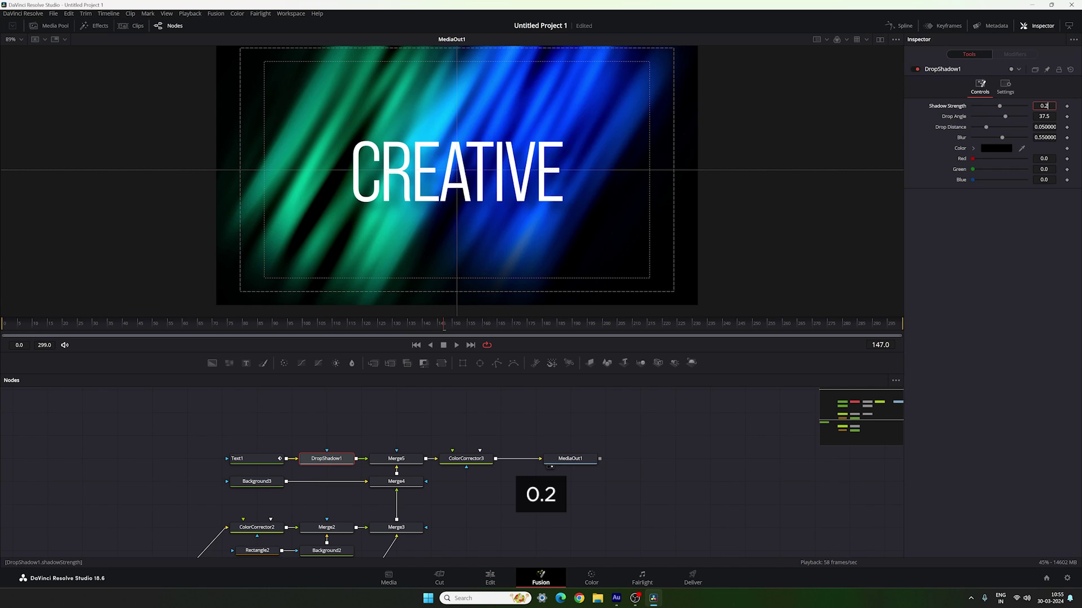
type("0.2")
key("Tab")
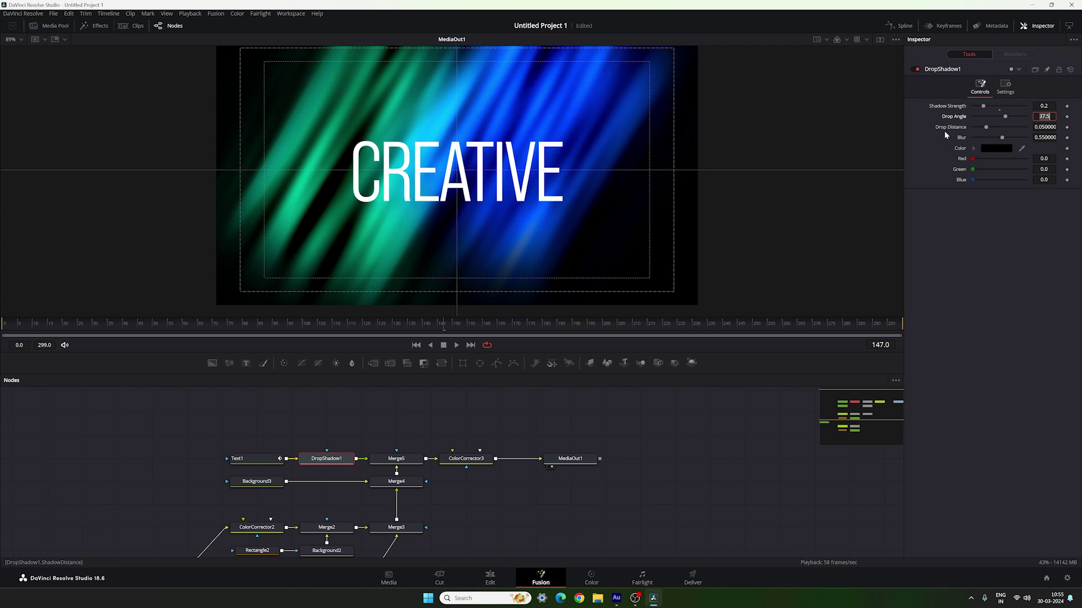
left_click_drag(985, 127, 978, 127)
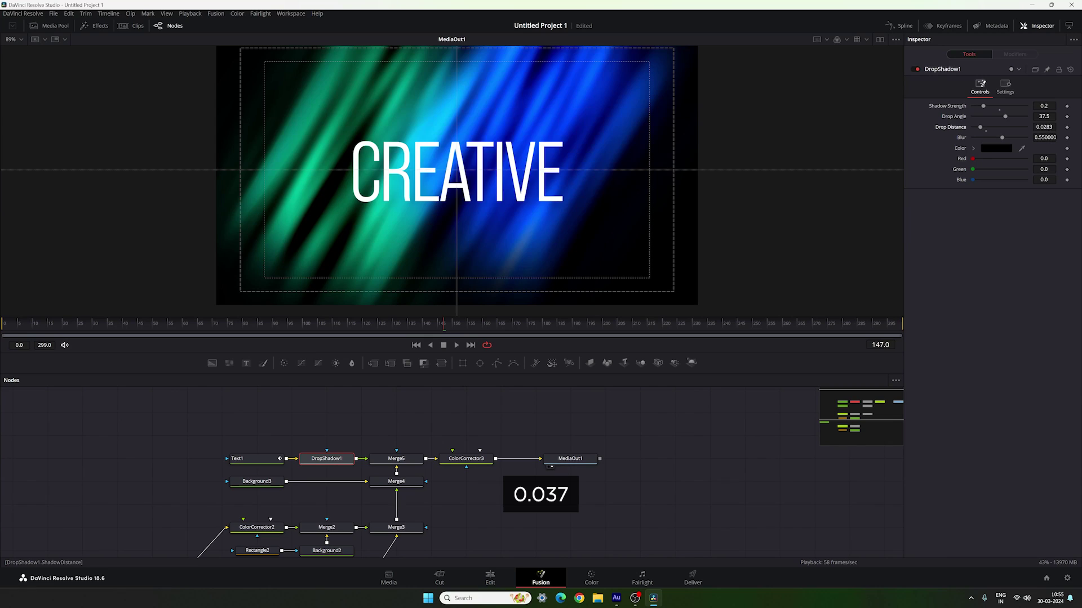
double_click(1043, 127)
type("0.037")
key("Tab")
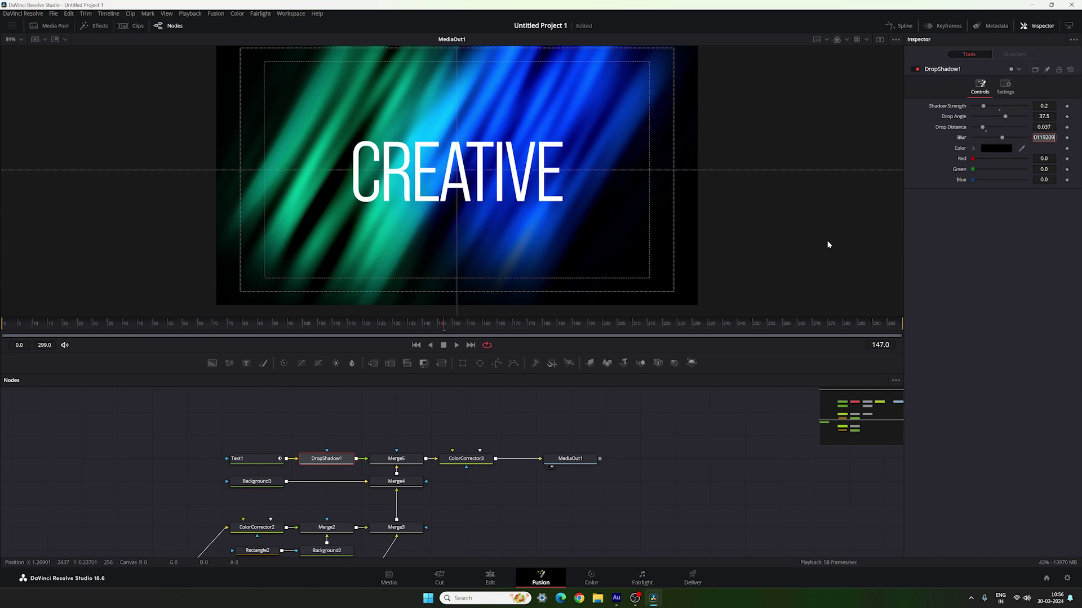
left_click(397, 327)
left_click_drag(397, 328, 474, 321)
- Copy the DropShadow1 node and paste it after Text1 in the DESIGN slide's Fusion composition
left_click(326, 459)
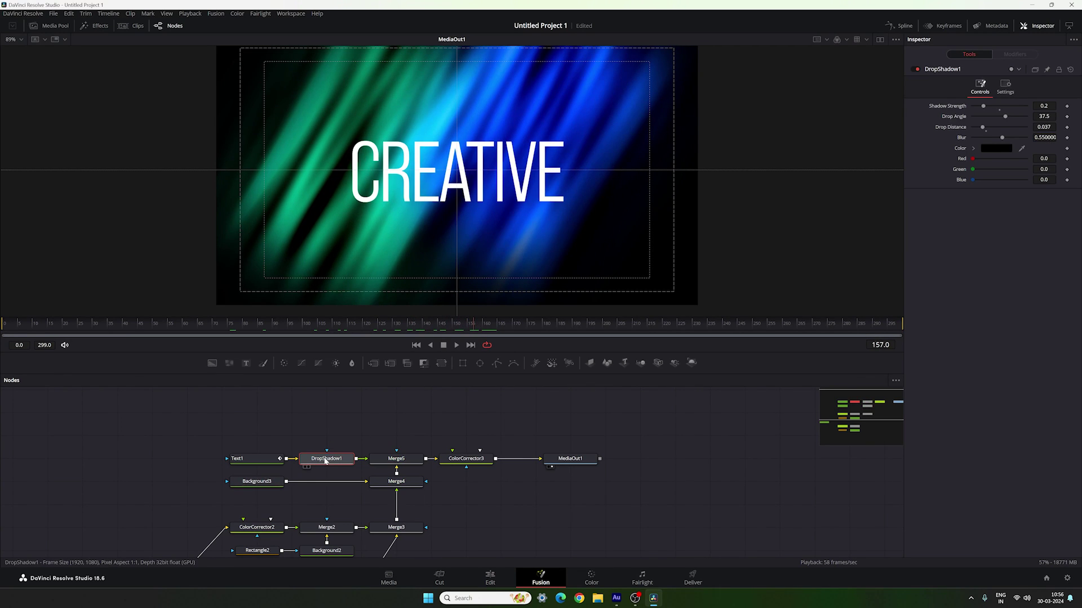
key("ctrl+c")
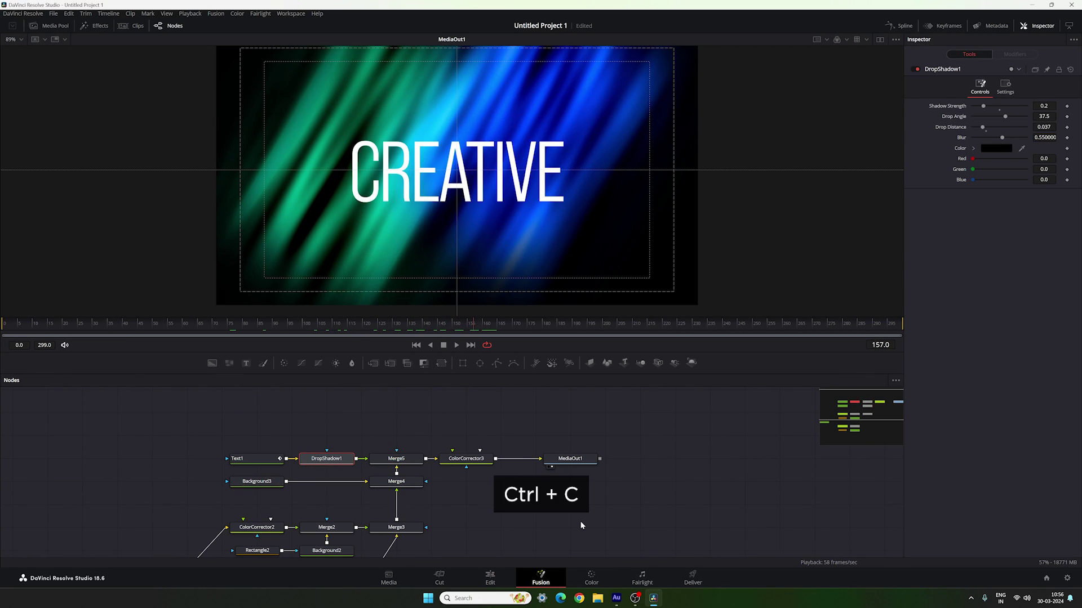
left_click(491, 575)
left_click_drag(582, 390, 613, 391)
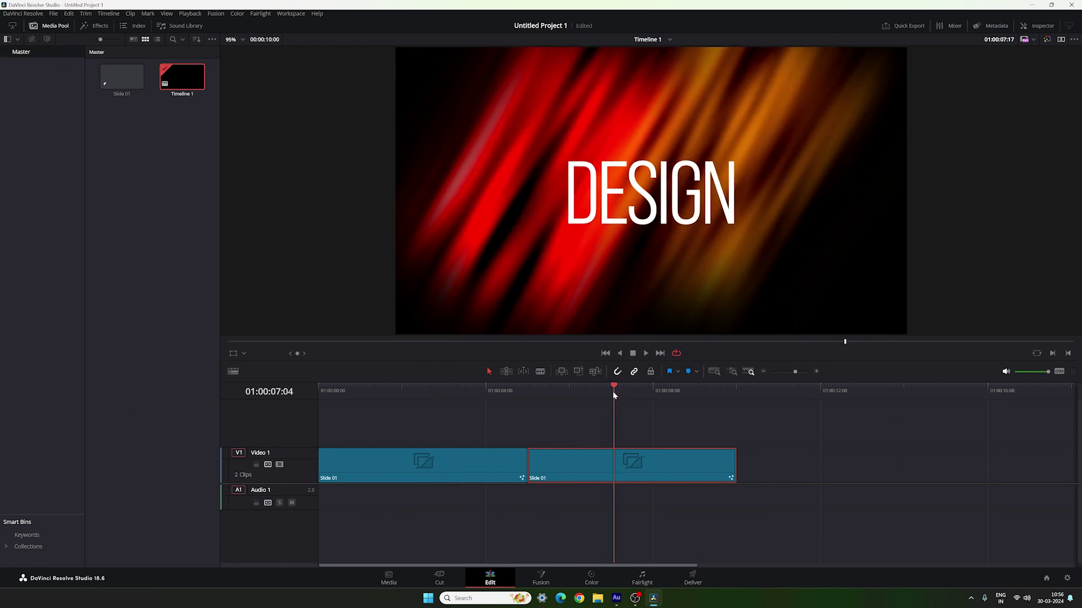
left_click(540, 579)
left_click(372, 434)
key("ctrl+v")
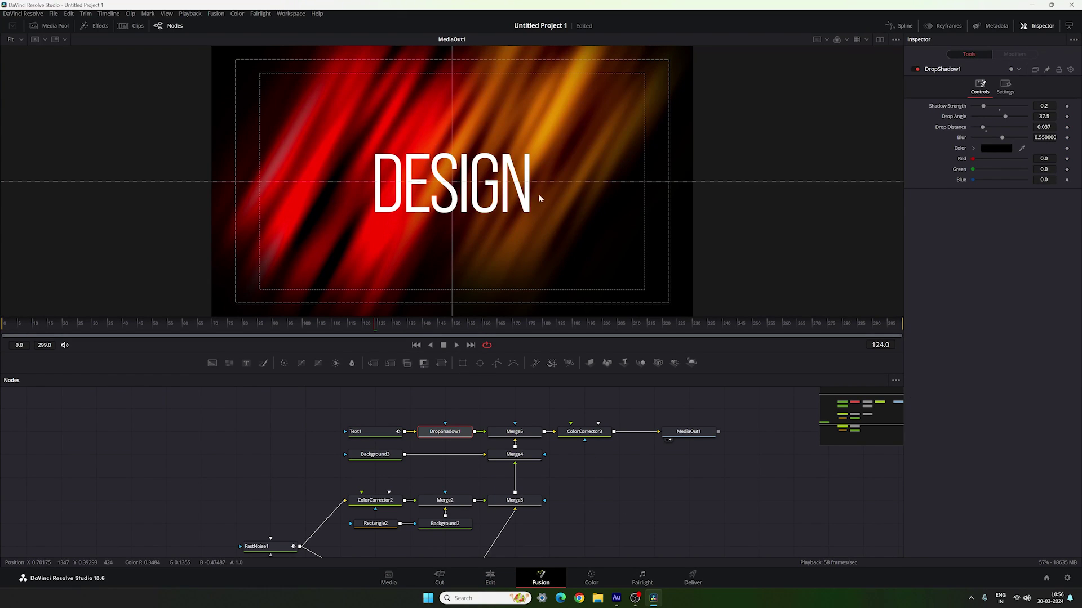
- Return to the Edit page and play both slides full screen from 01:00:00:00
left_click(491, 577)
left_click_drag(398, 400, 314, 400)
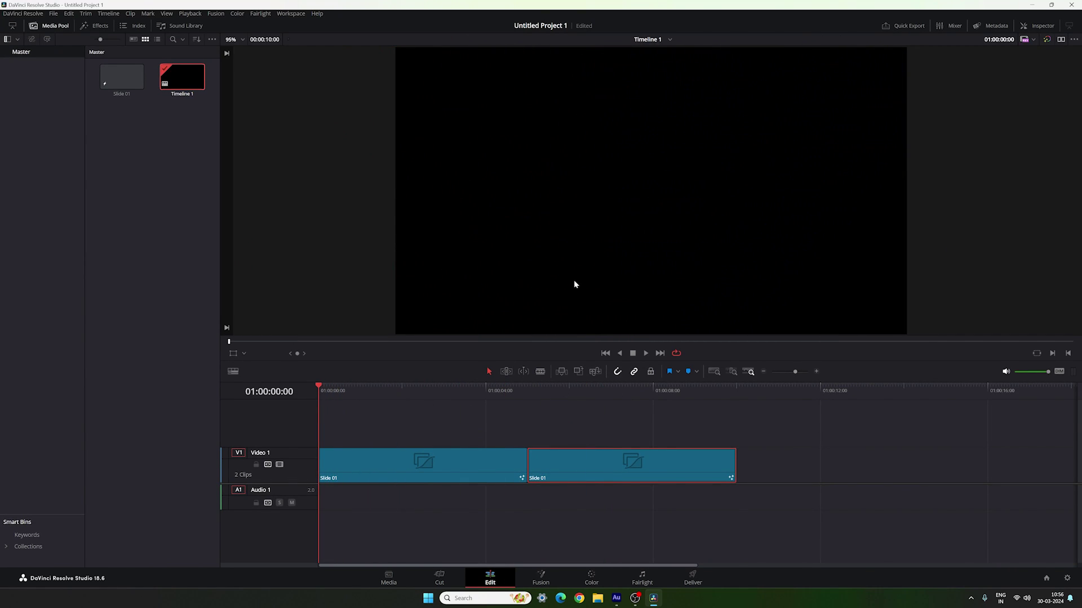
key("ctrl+f")
key("space")
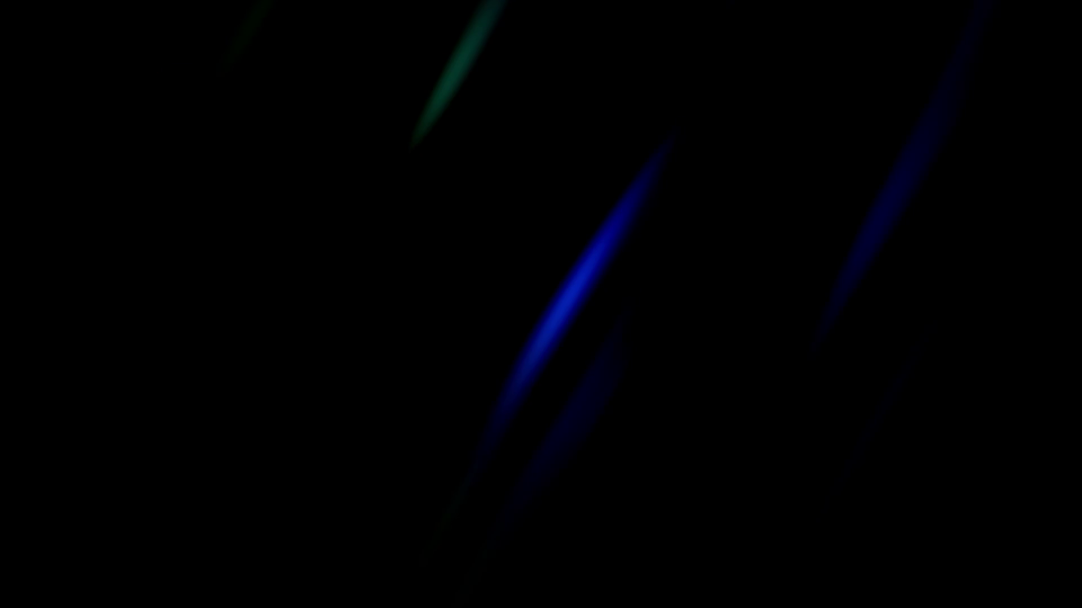